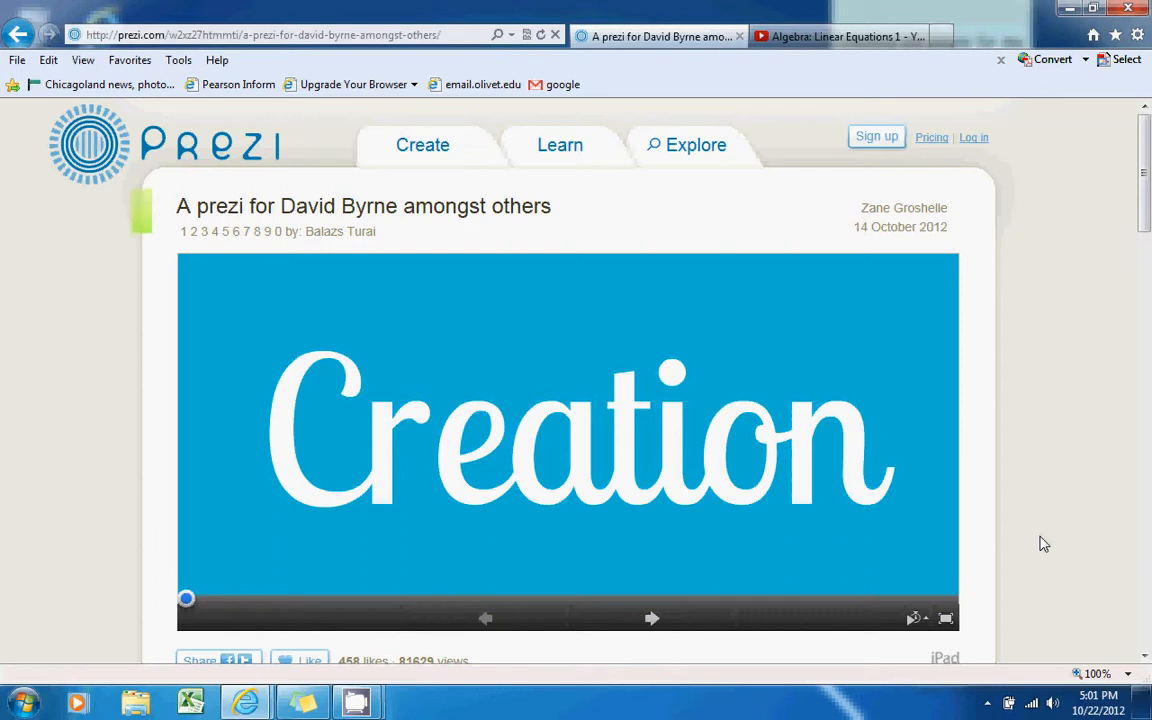
Advance the David Byrne sample prezi through the concert hall, coloured lines and 'ask questions later' steps
left_click(661, 621)
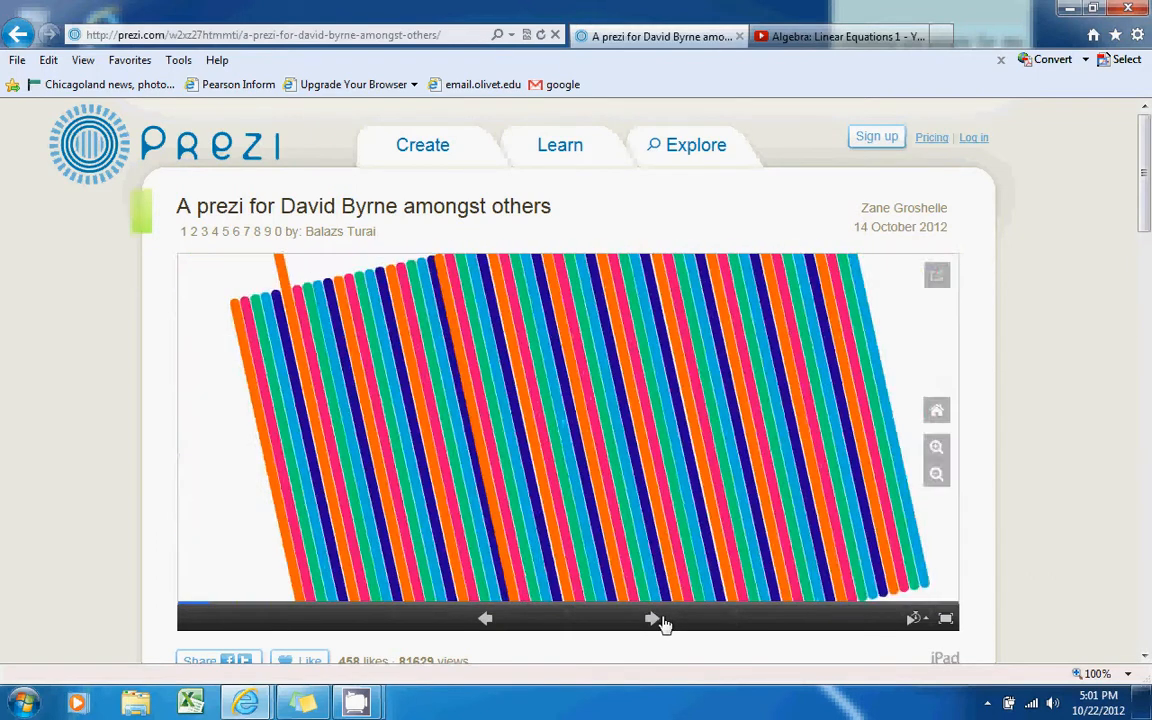
left_click(661, 621)
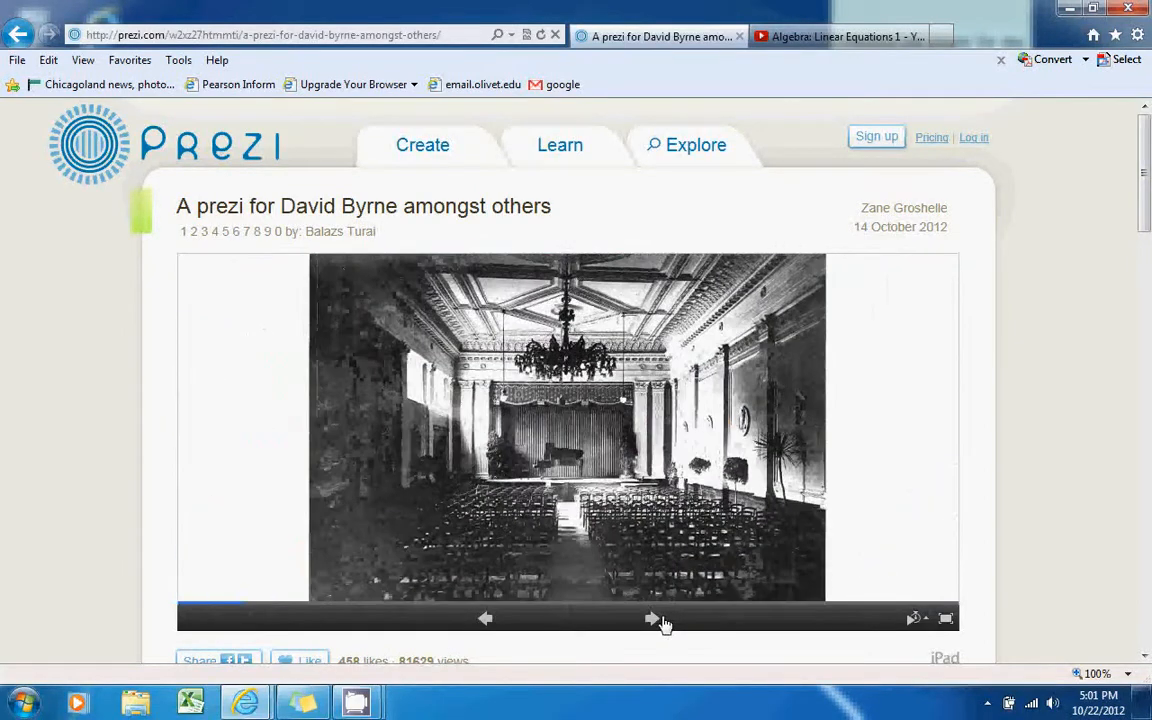
left_click(661, 621)
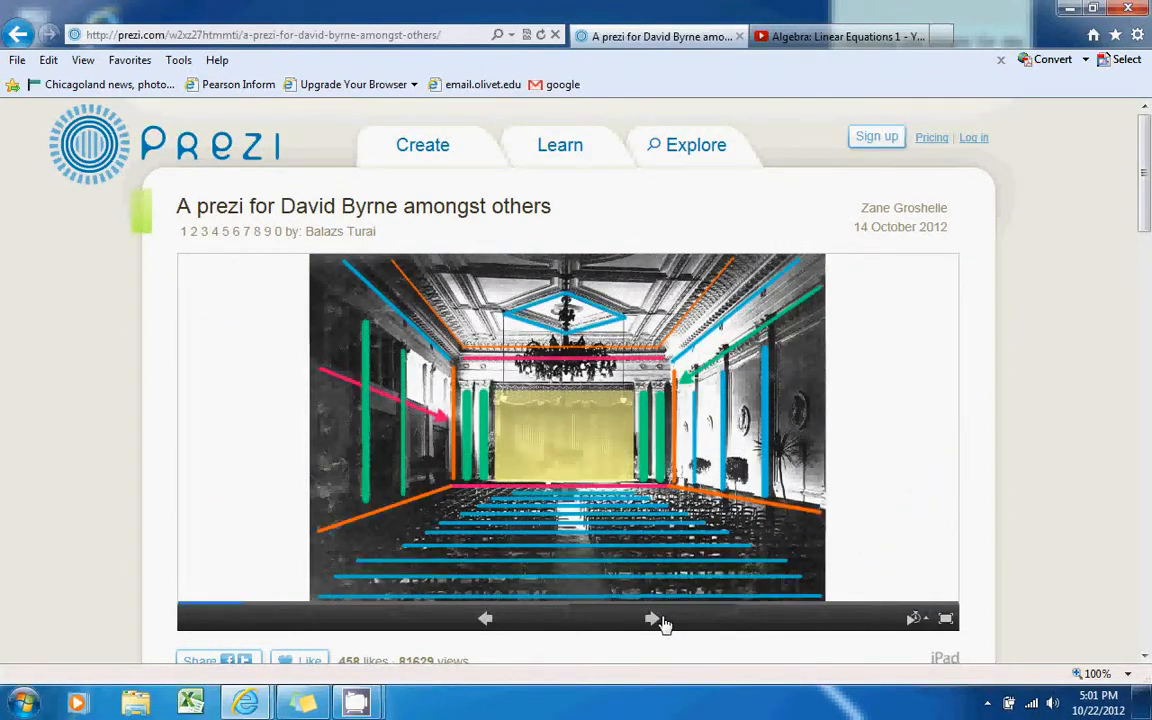
left_click(661, 621)
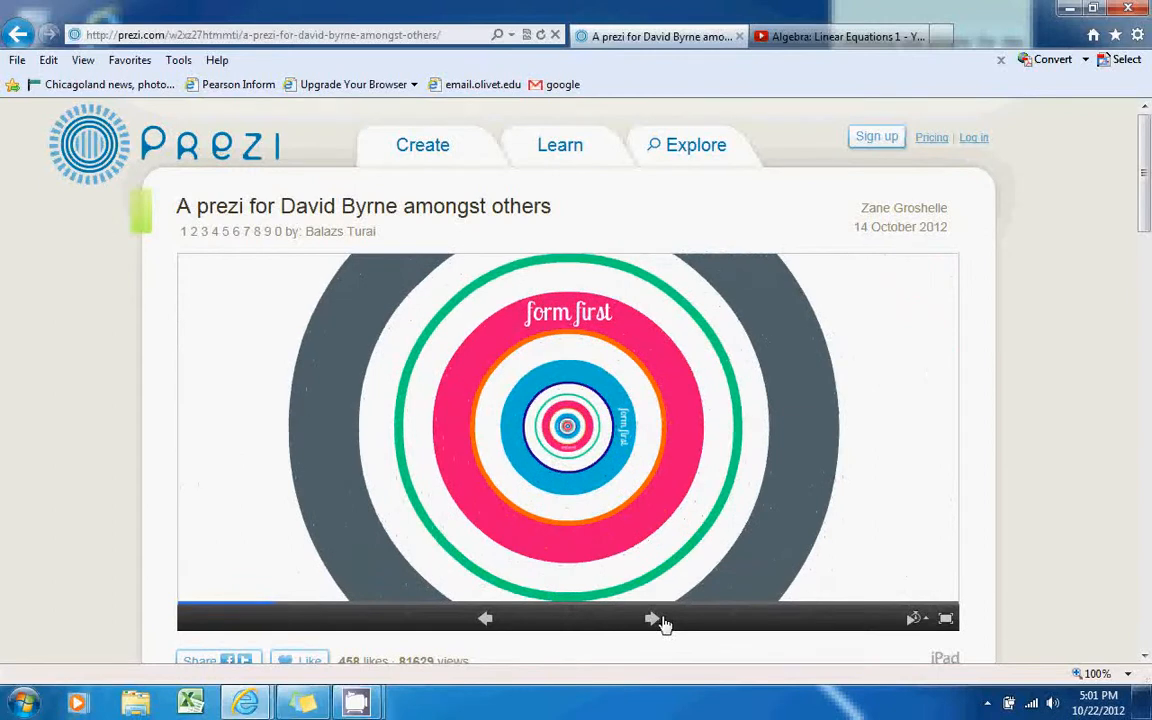
left_click(661, 621)
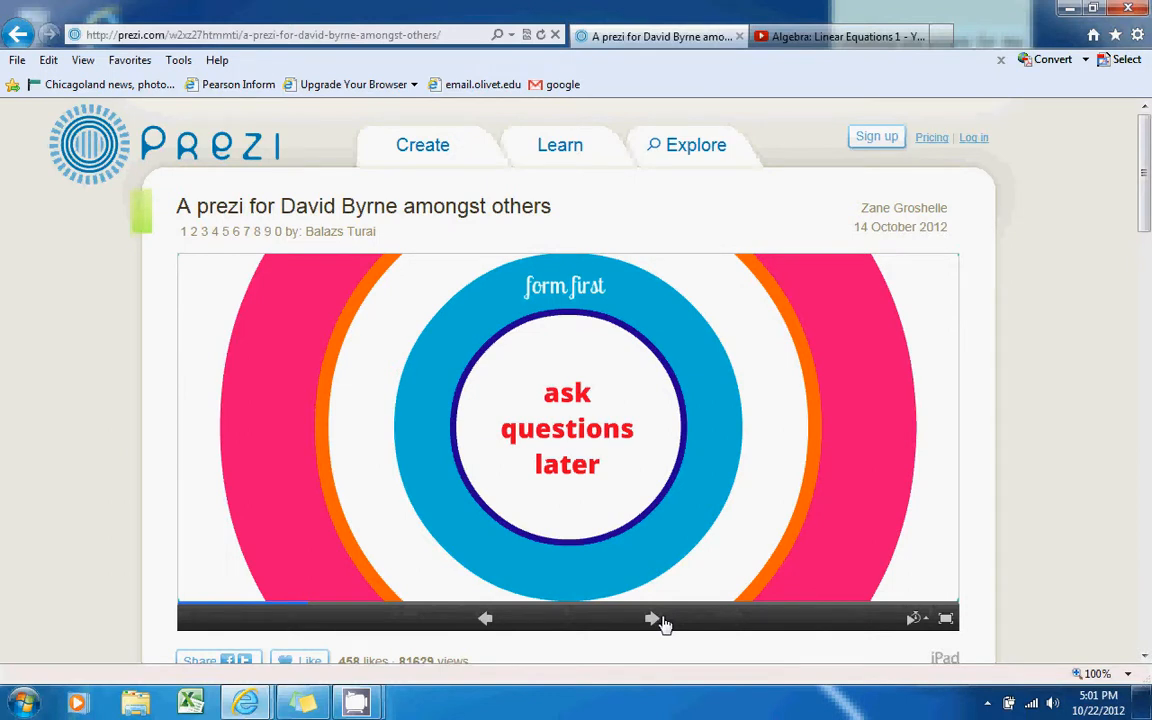
left_click(661, 621)
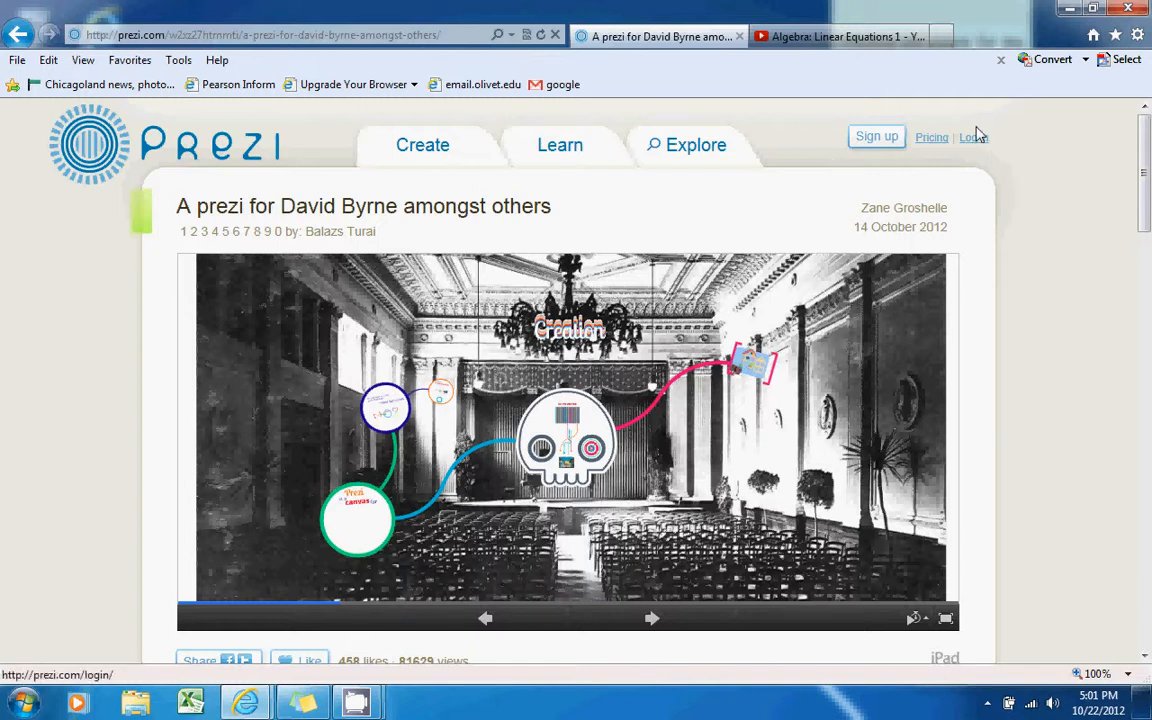
Review the Public, Enjoy and Pro licence pricing, then return to the Prezi home page
left_click(884, 146)
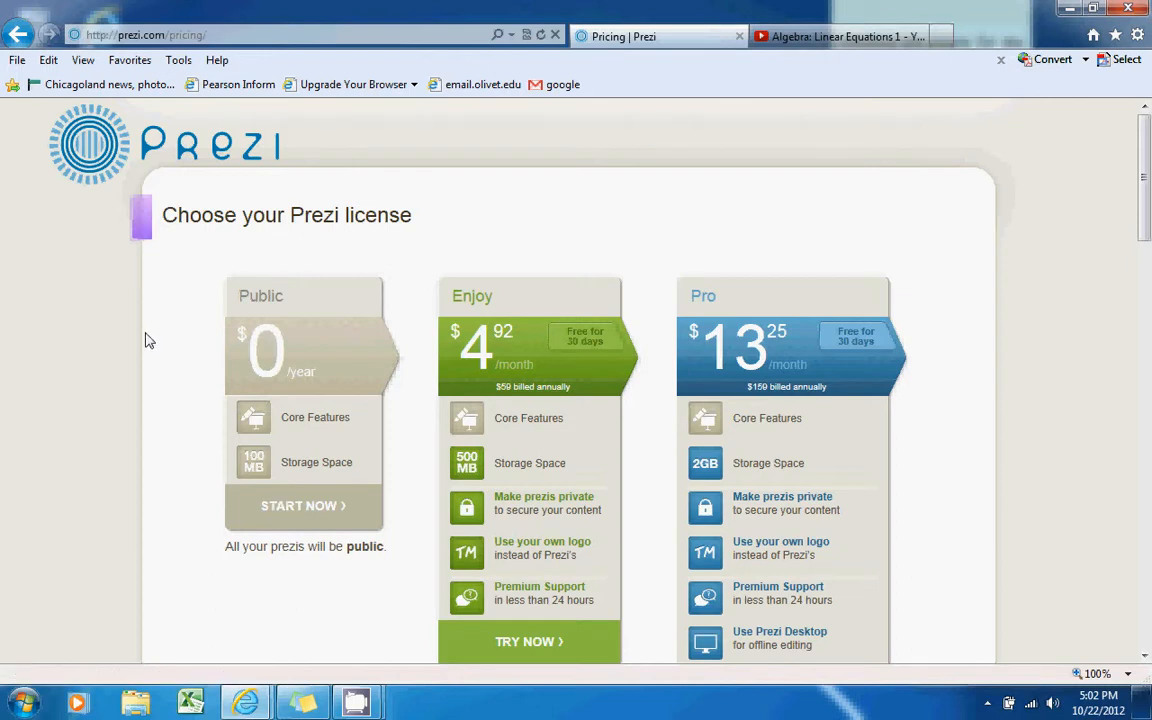
left_click(111, 184)
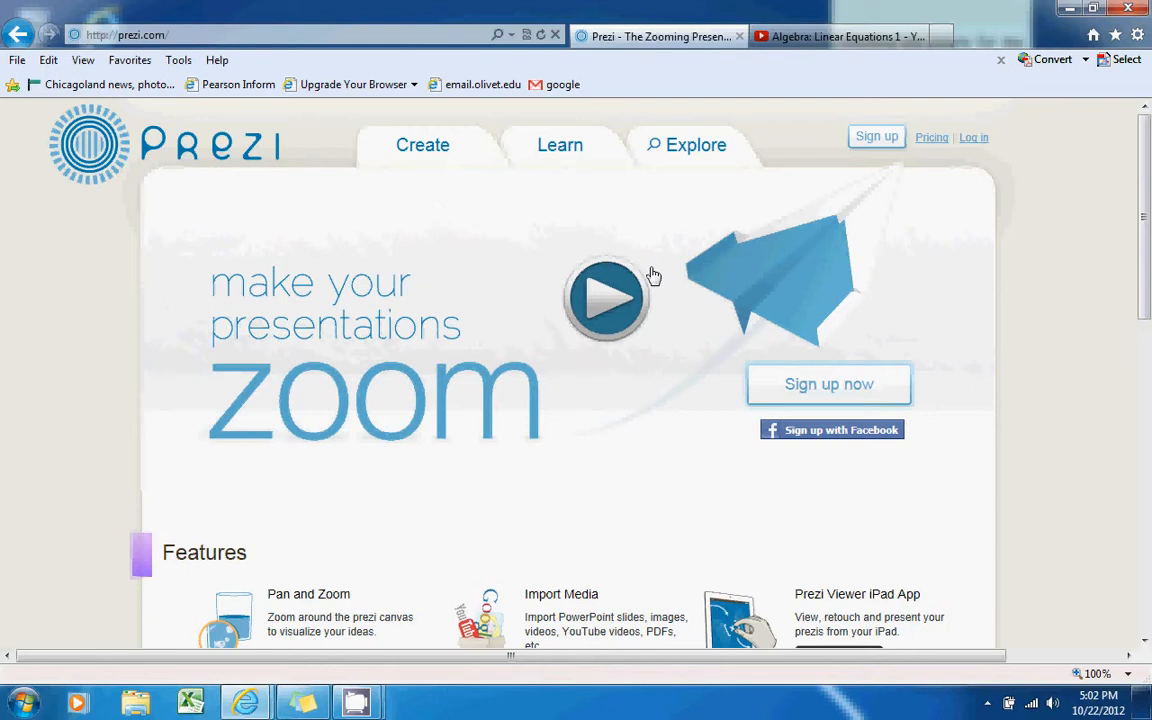
Log in with the account e-mail and password to reach the Your prezis page
left_click(976, 137)
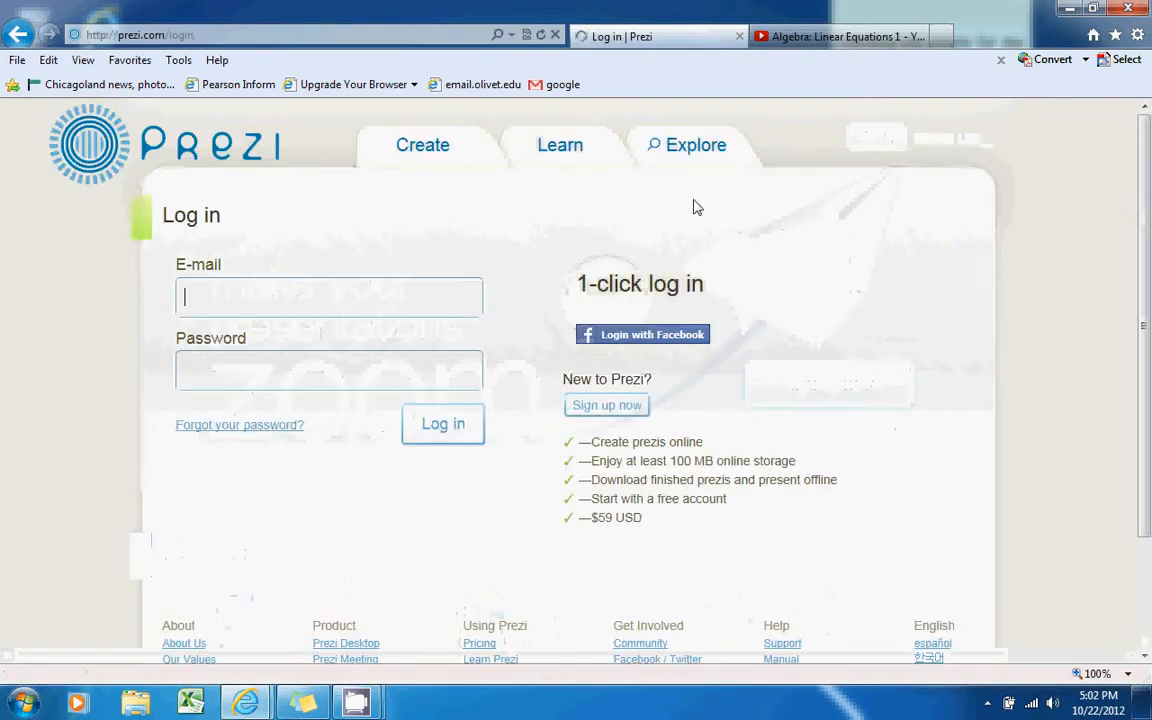
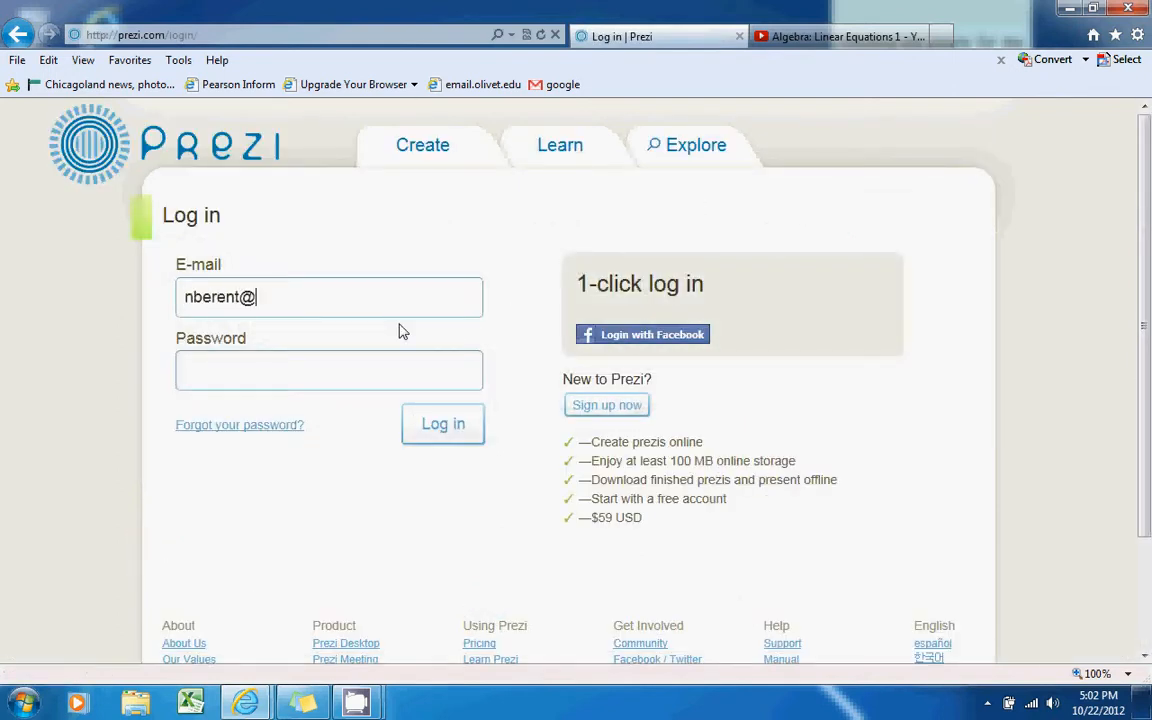
key("Tab")
type("******")
key("Return")
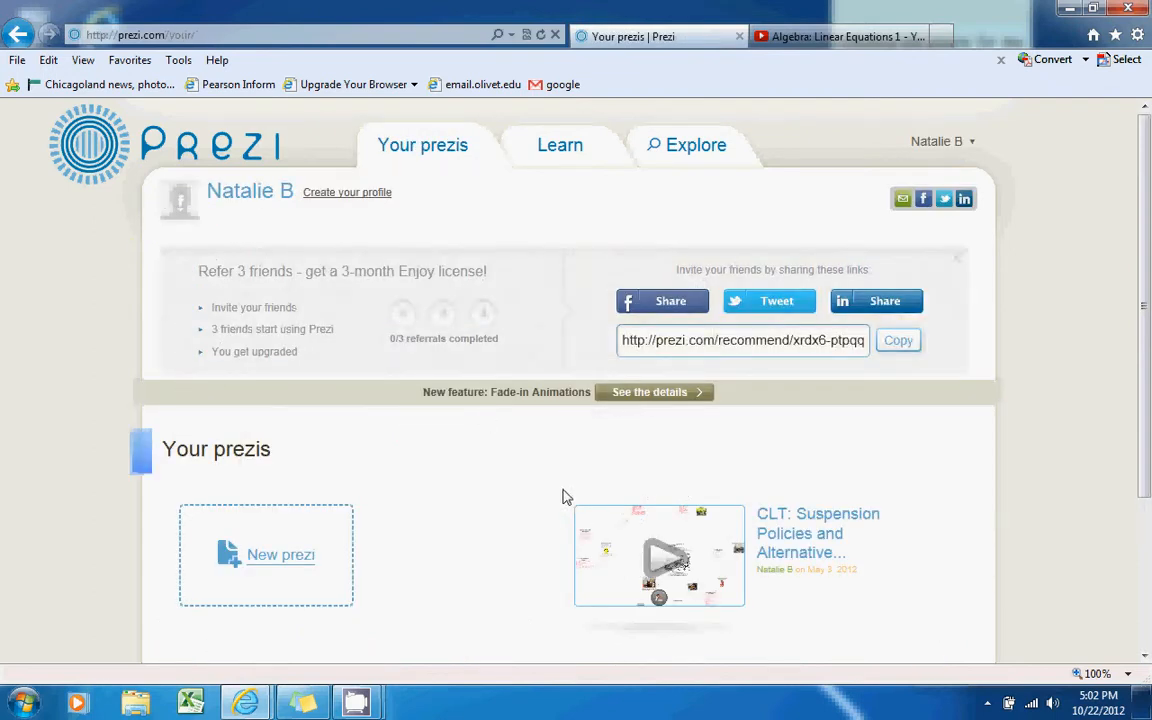
Create a new prezi titled 'Back to School Orientation'
left_click(305, 588)
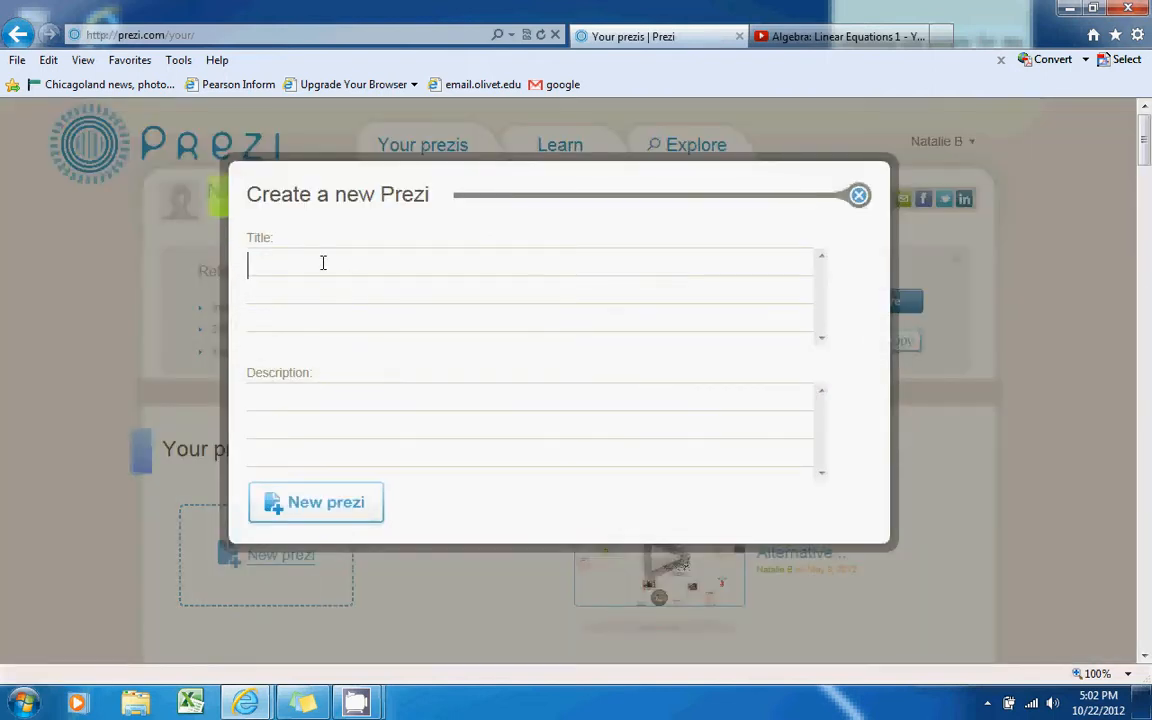
type("Back to S")
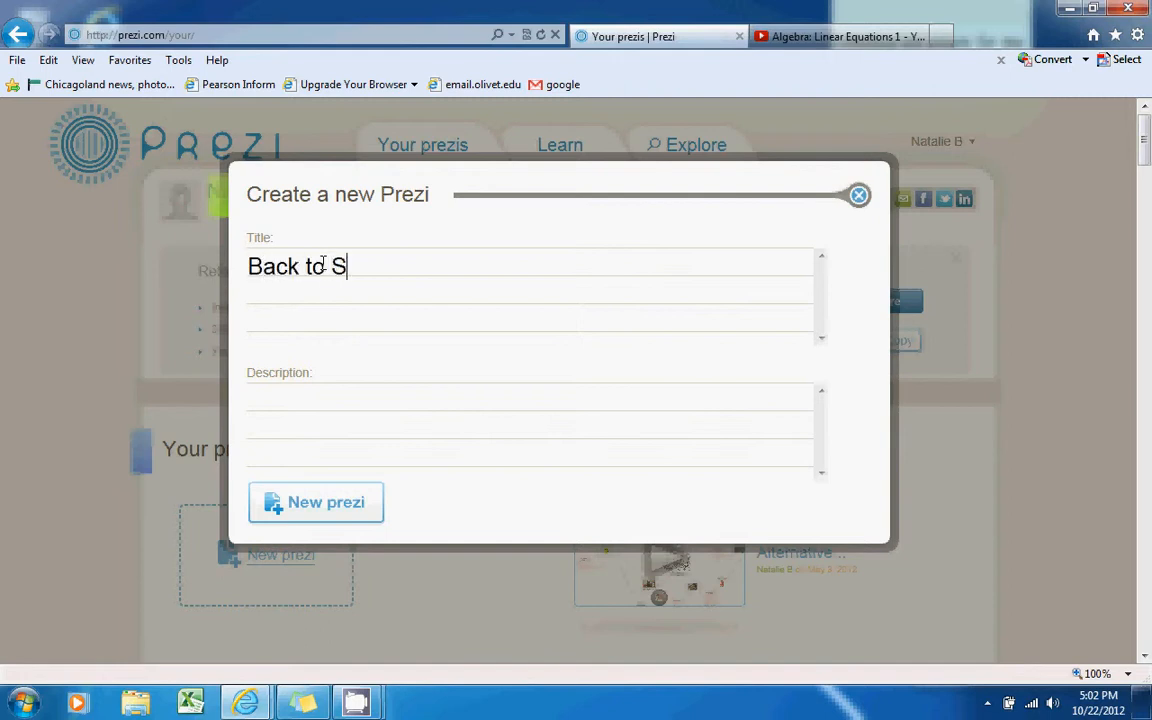
type("chool Orientation")
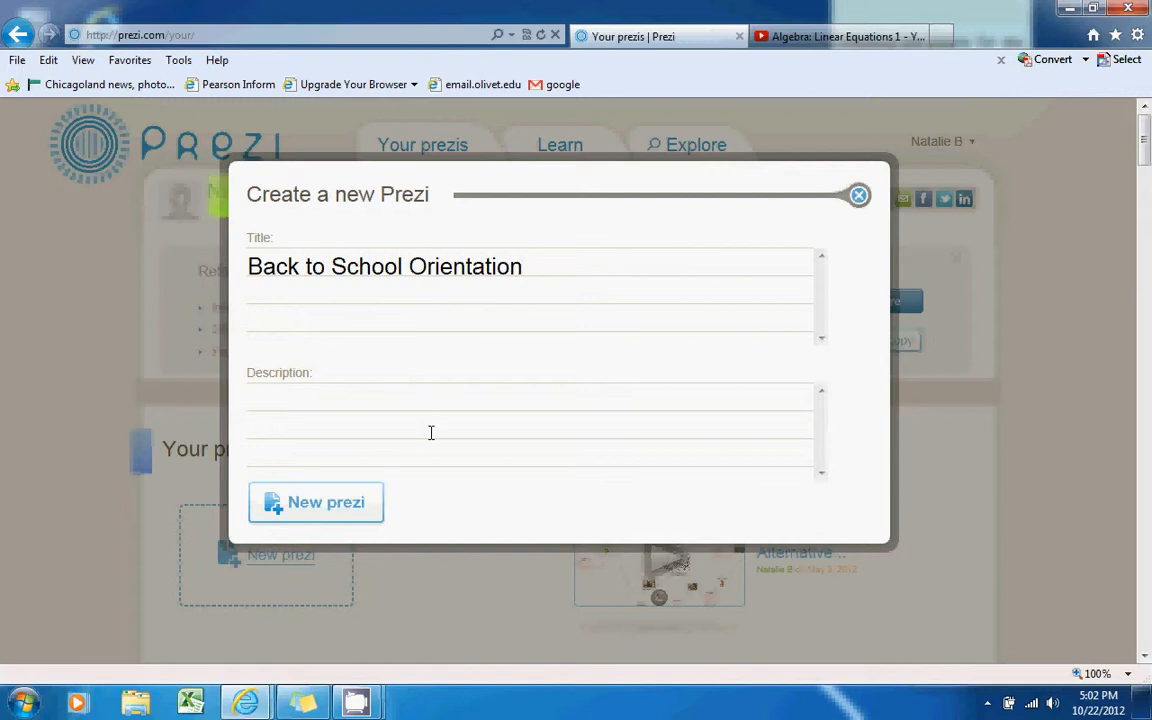
left_click(310, 400)
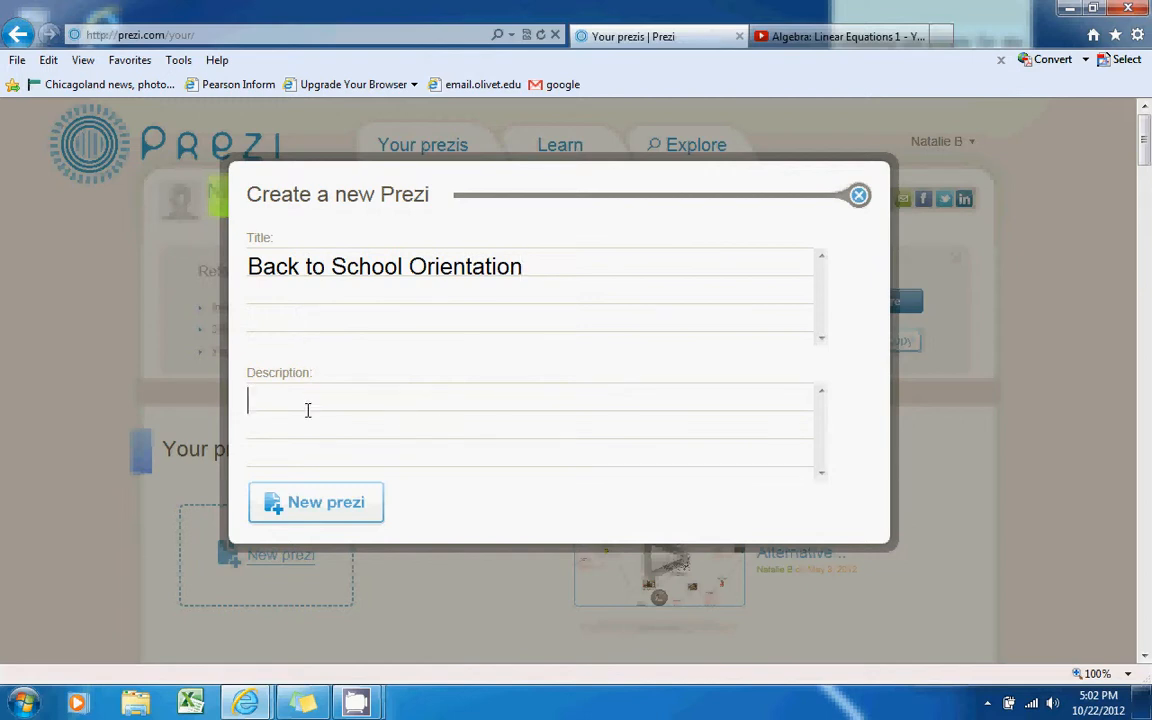
left_click(319, 516)
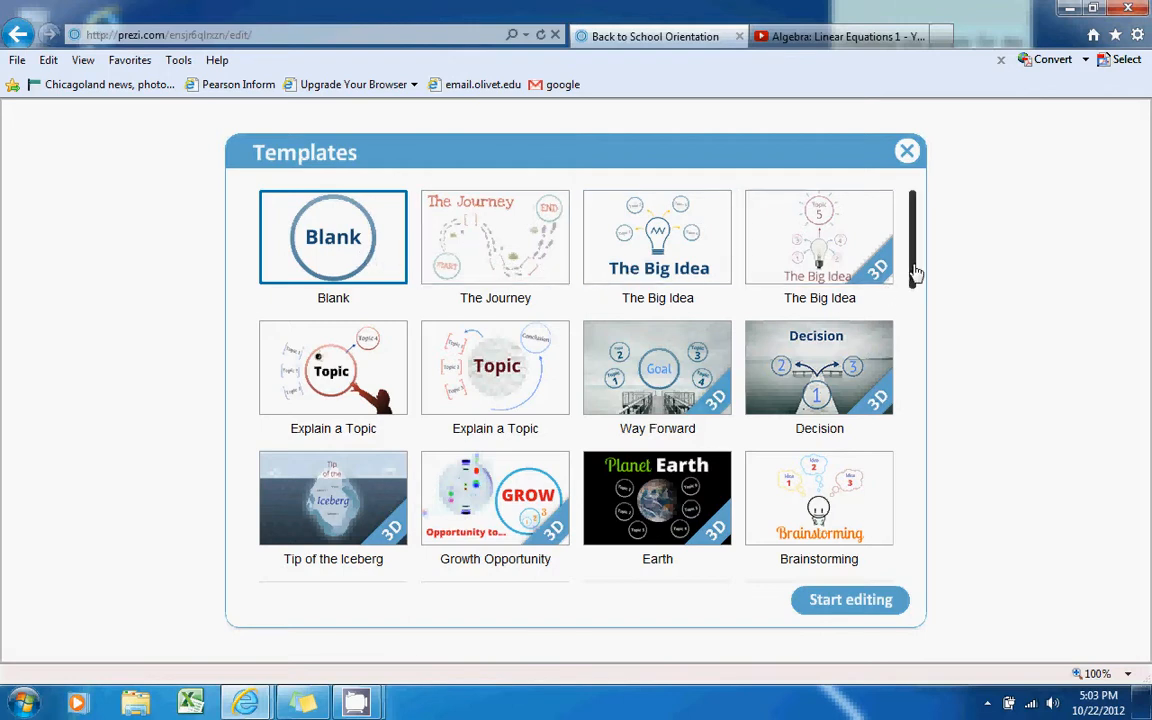
Pick the Soaring High template from the Templates list and start editing with it
left_click_drag(916, 275, 922, 420)
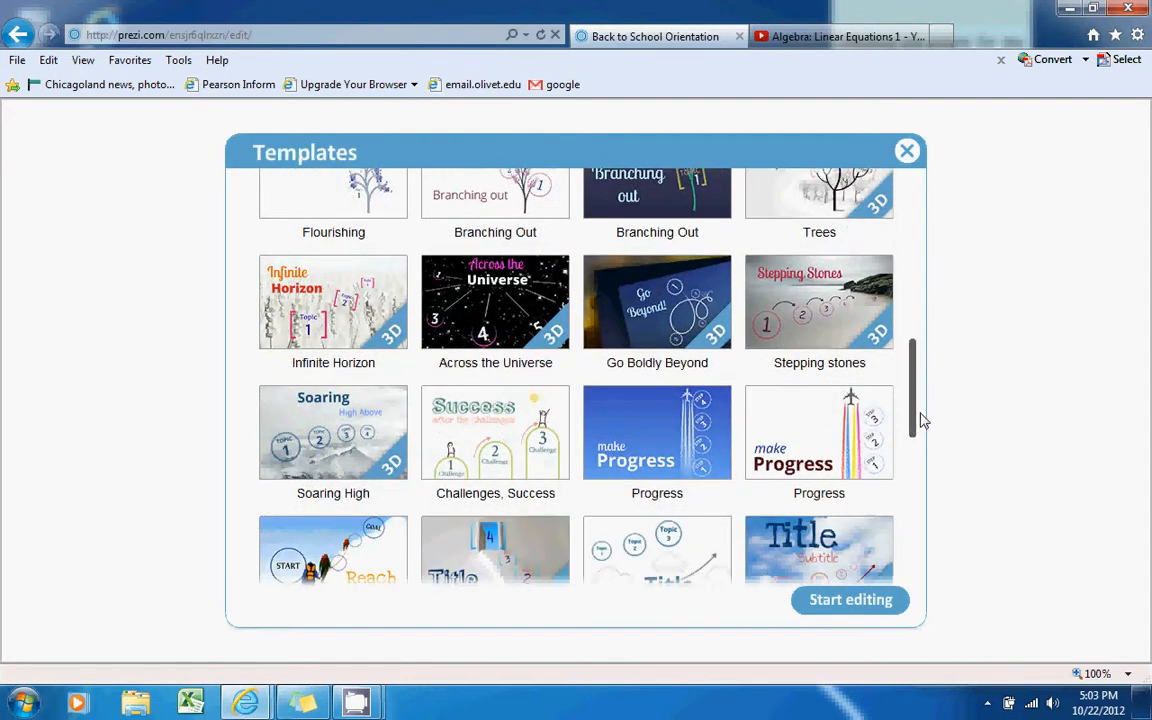
left_click(318, 395)
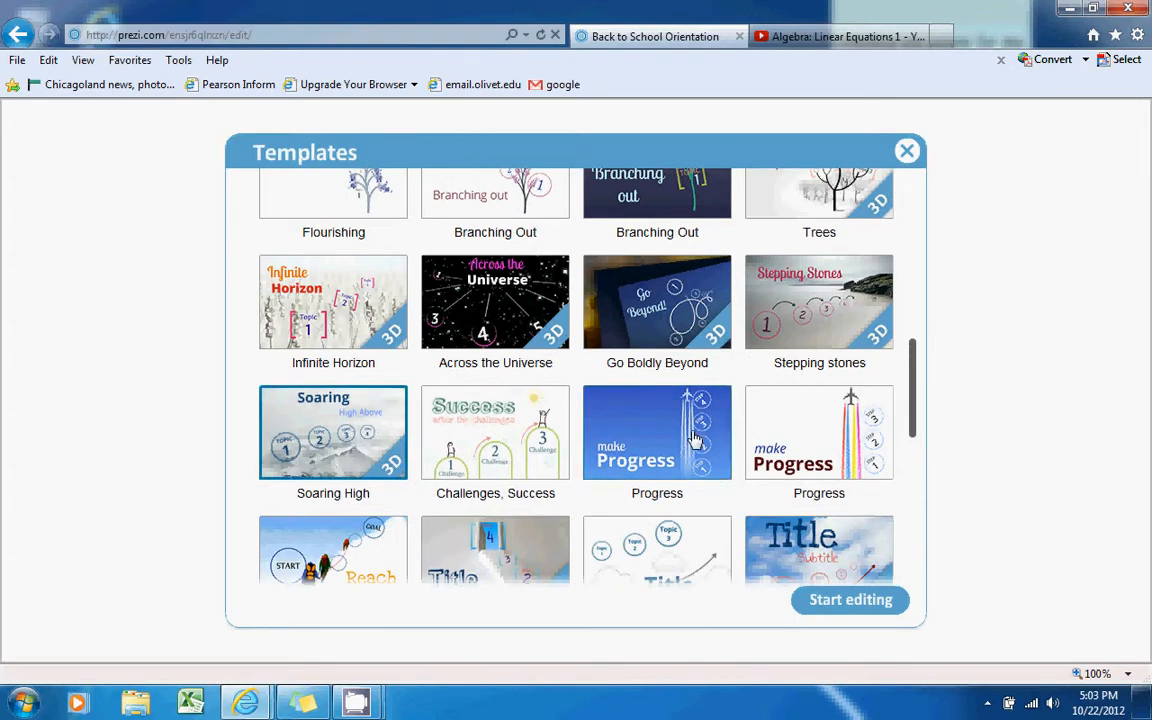
left_click(833, 612)
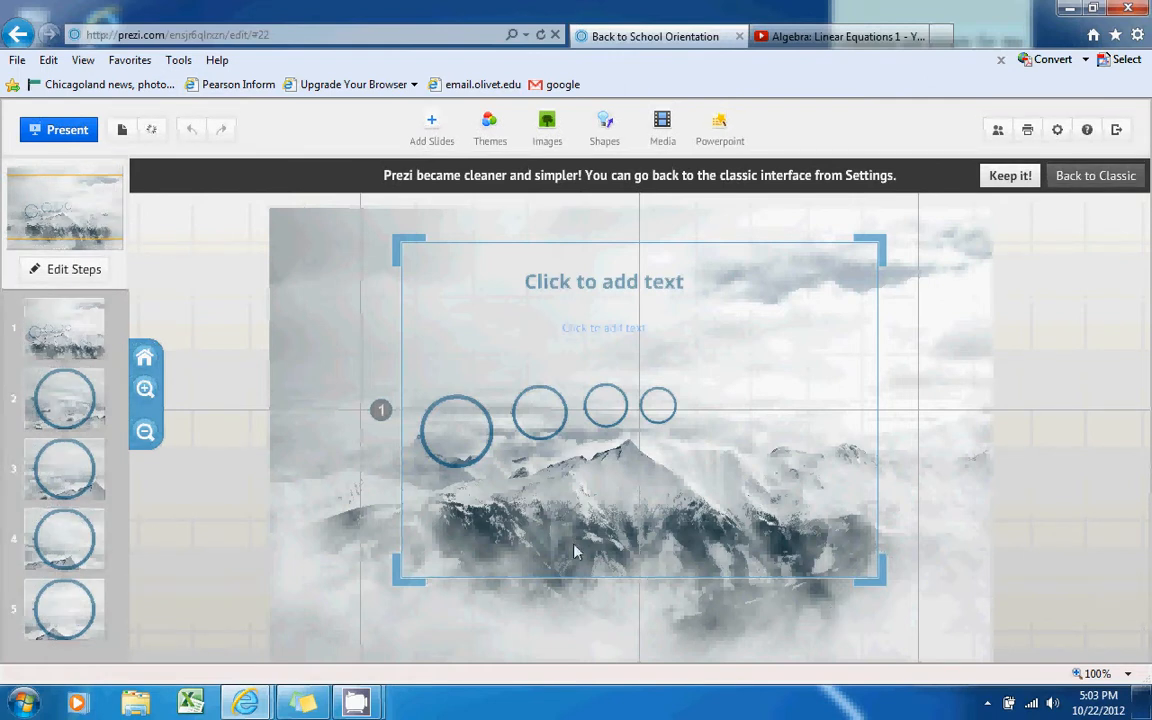
Pan around the mountain canvas, then zoom to the circle at path step 2
left_click_drag(300, 445, 452, 362)
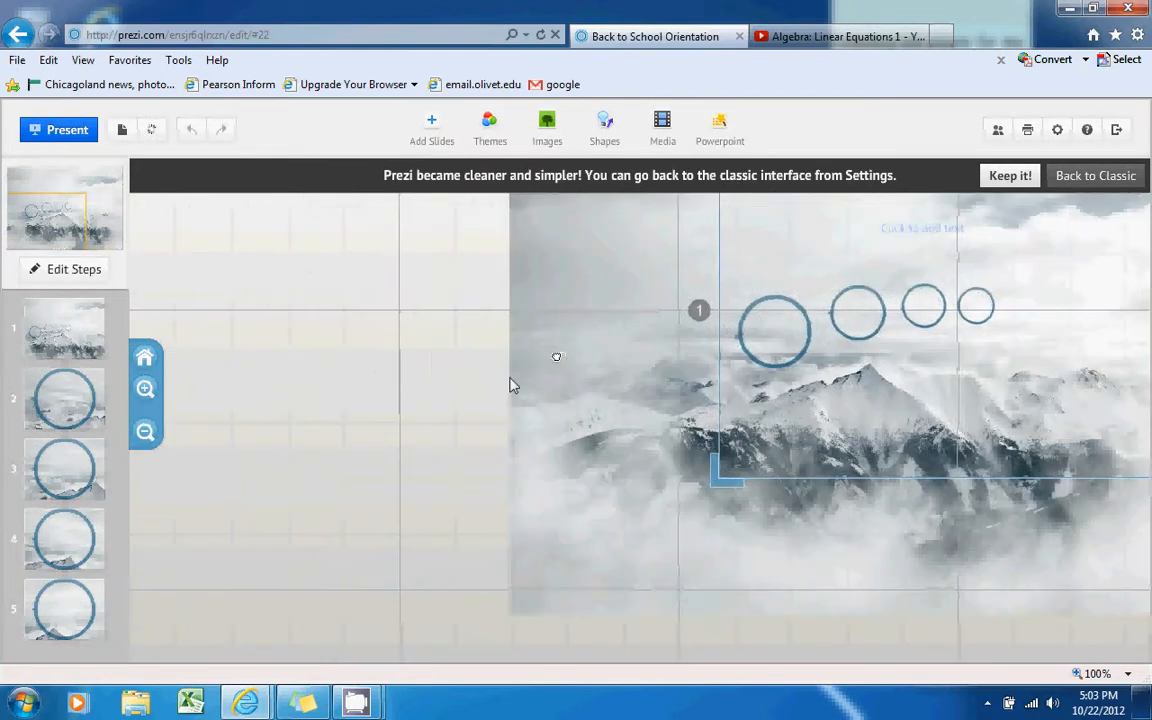
left_click_drag(545, 363, 437, 453)
left_click_drag(880, 425, 825, 430)
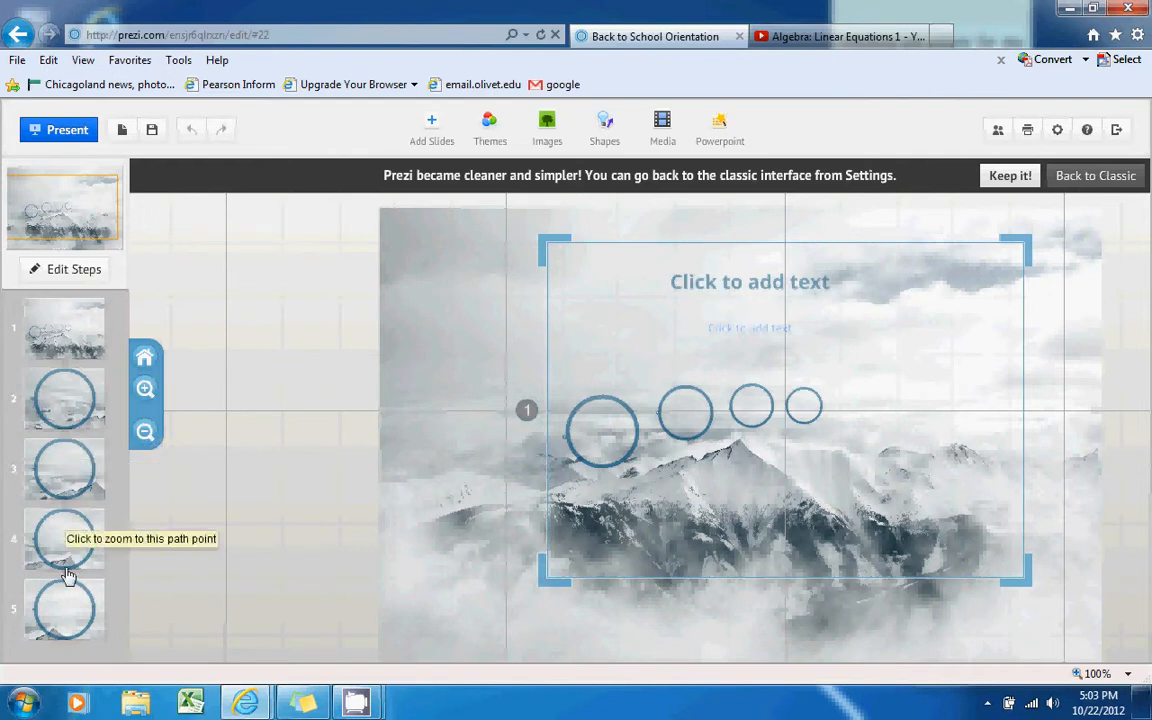
left_click(82, 422)
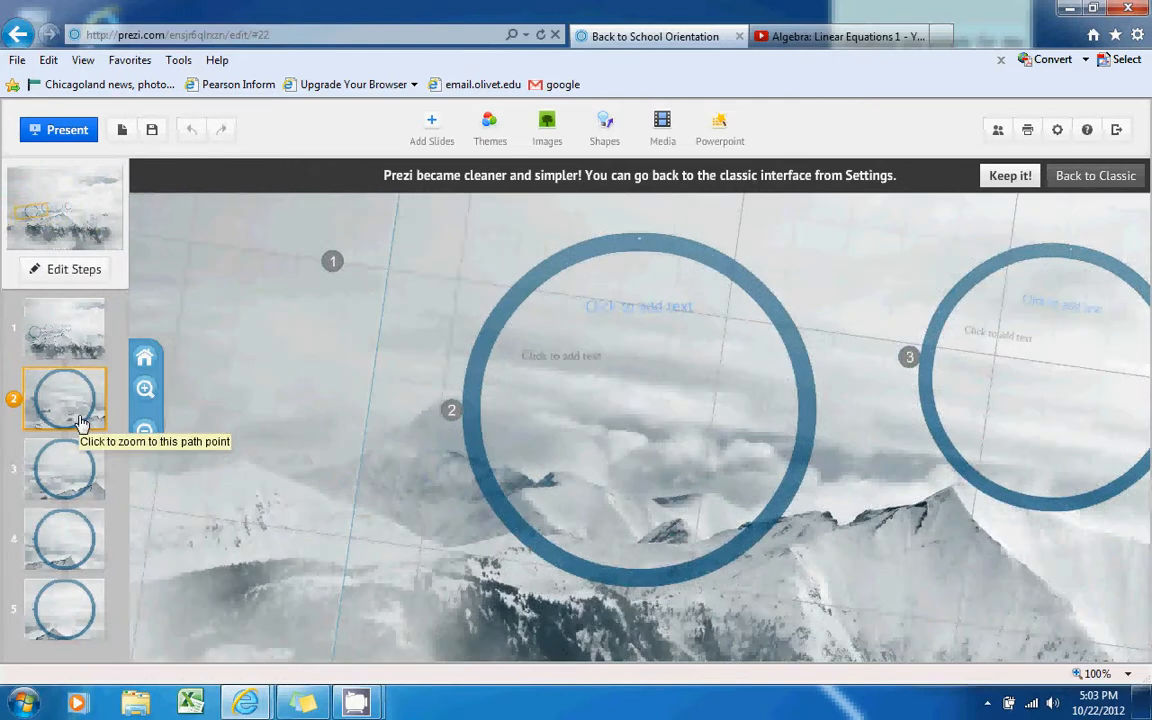
Title circle 2 'Welcome' and add test body text 'aldkjfkld' beneath it
left_click(630, 307)
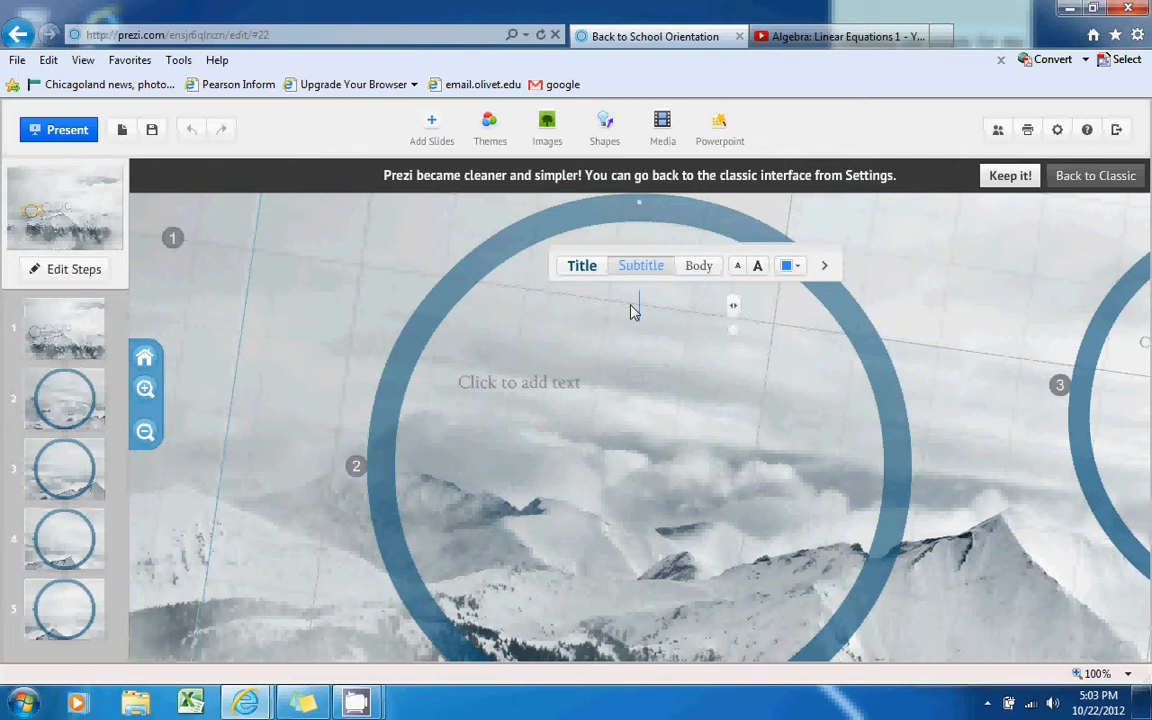
type("Welcome")
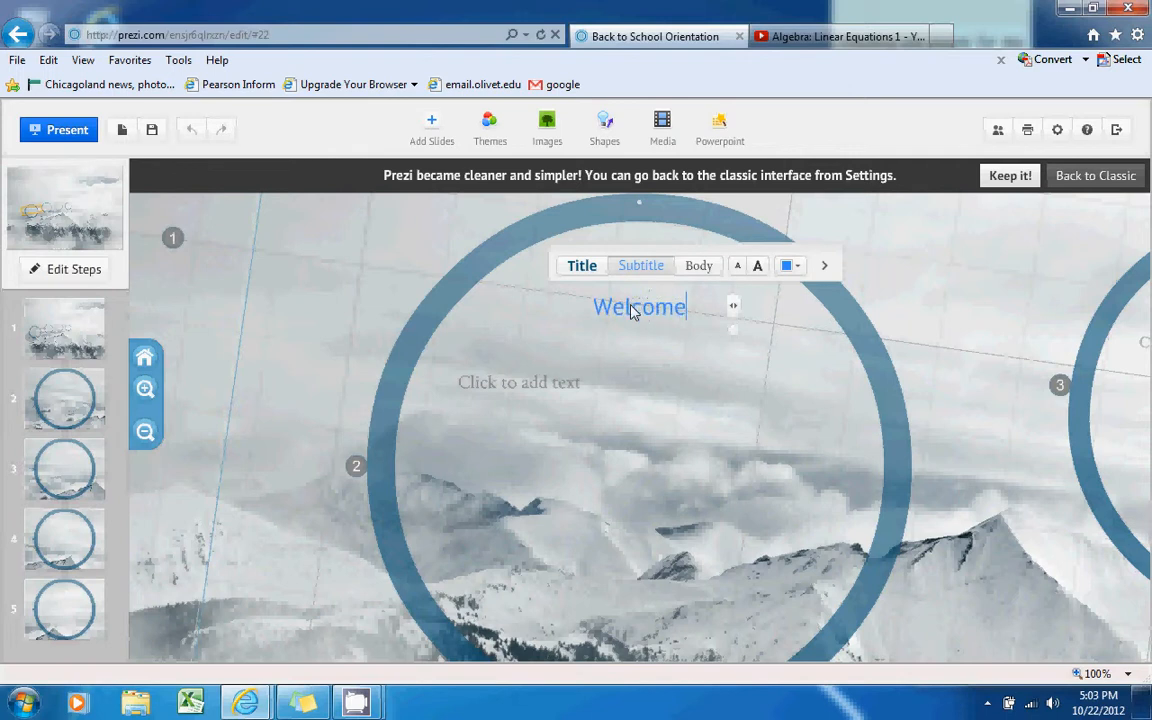
left_click(561, 391)
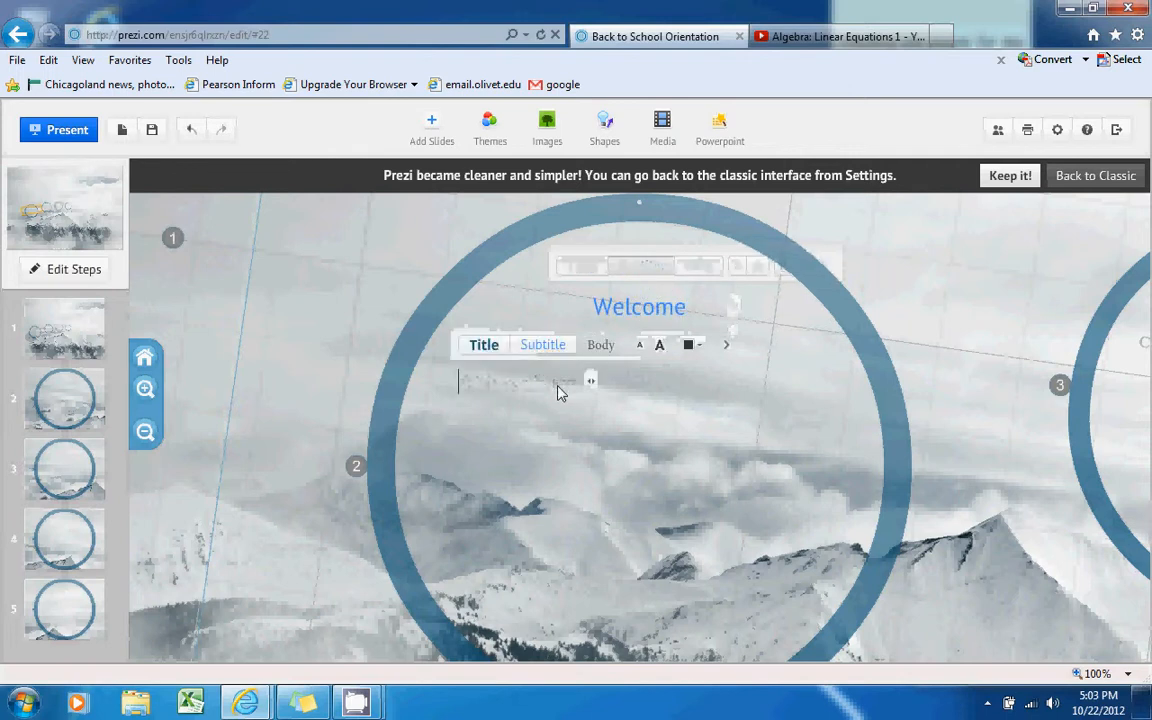
type("aldkjfkld")
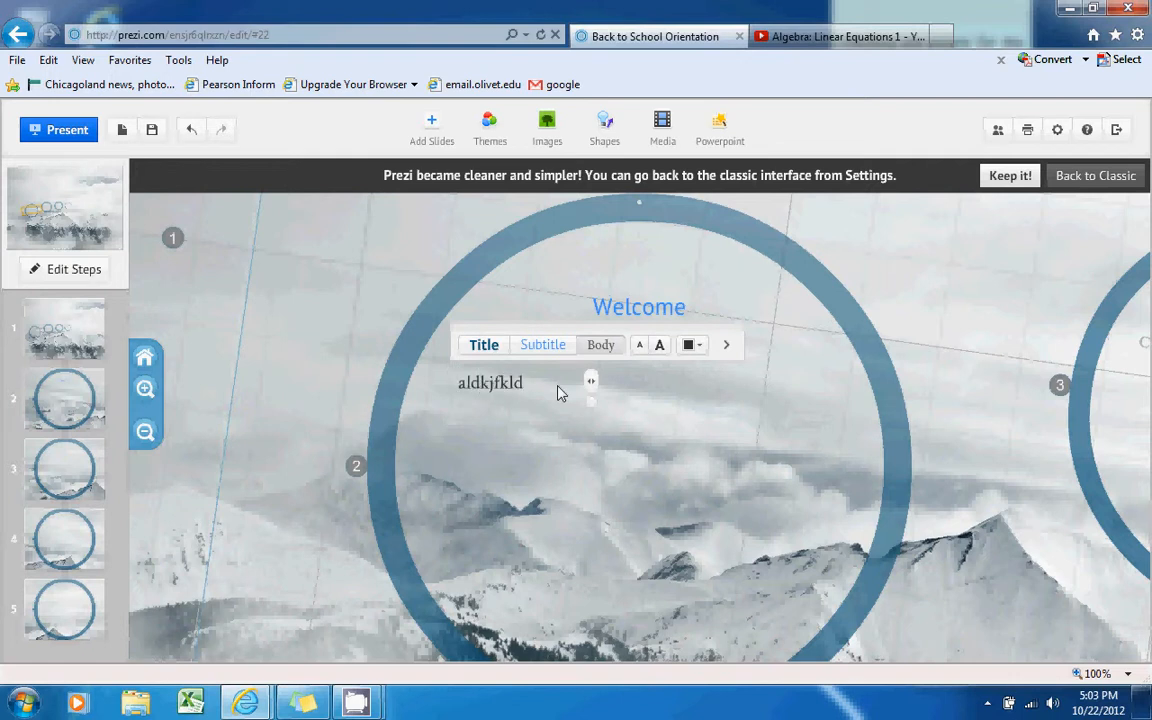
left_click(522, 547)
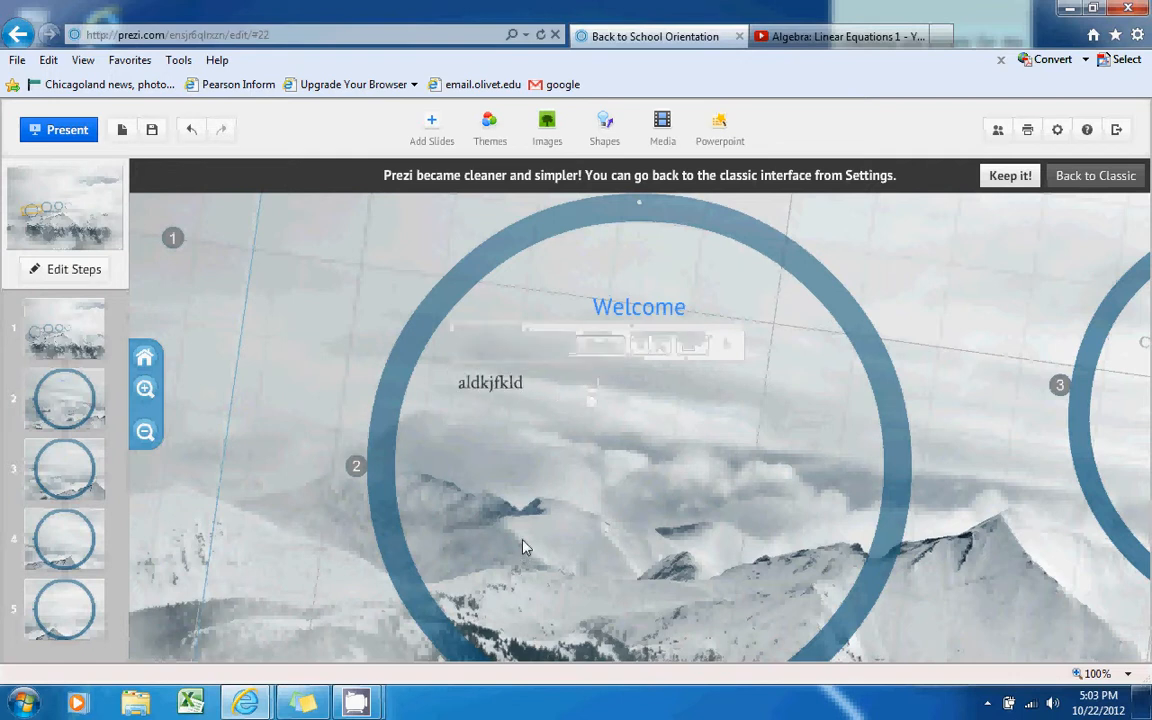
Enlarge, shrink and rotate the test text using the zebra widget
left_click(490, 386)
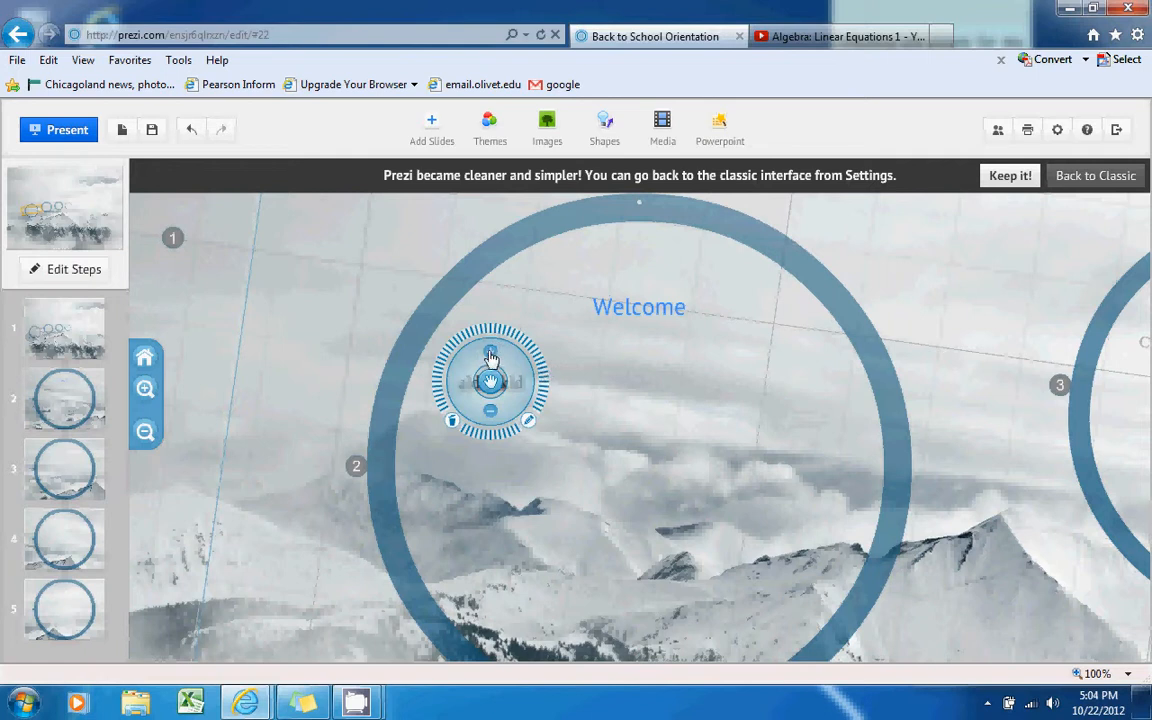
left_click(489, 357)
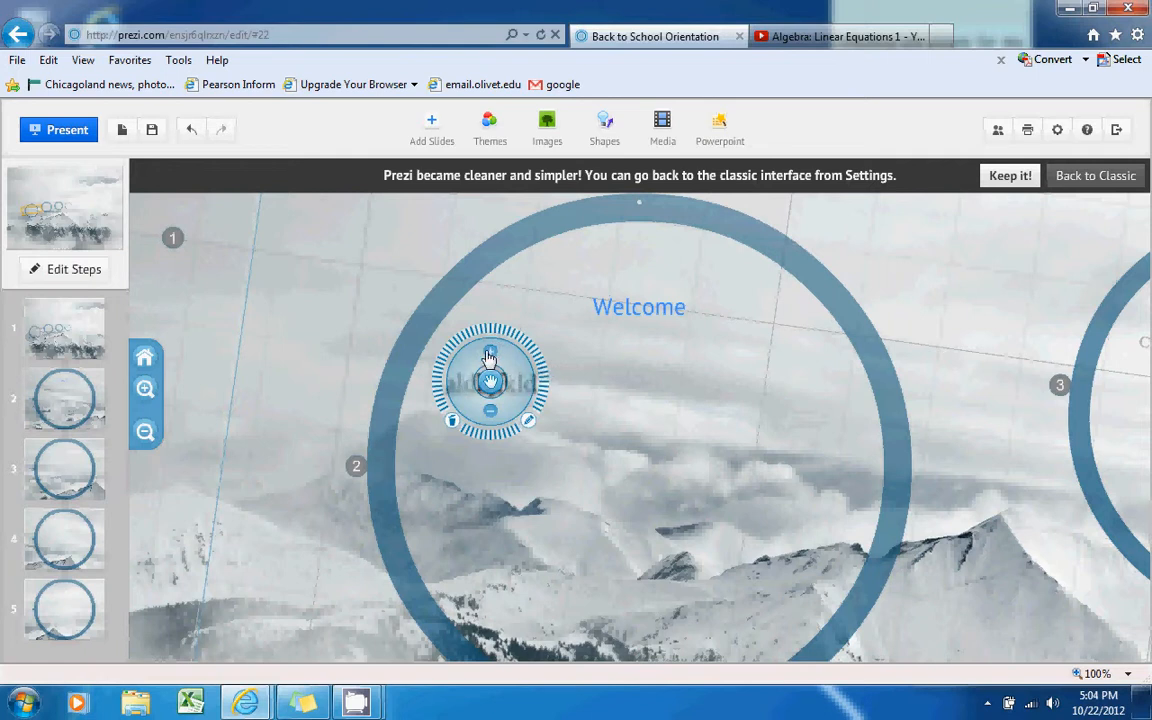
left_click(489, 357)
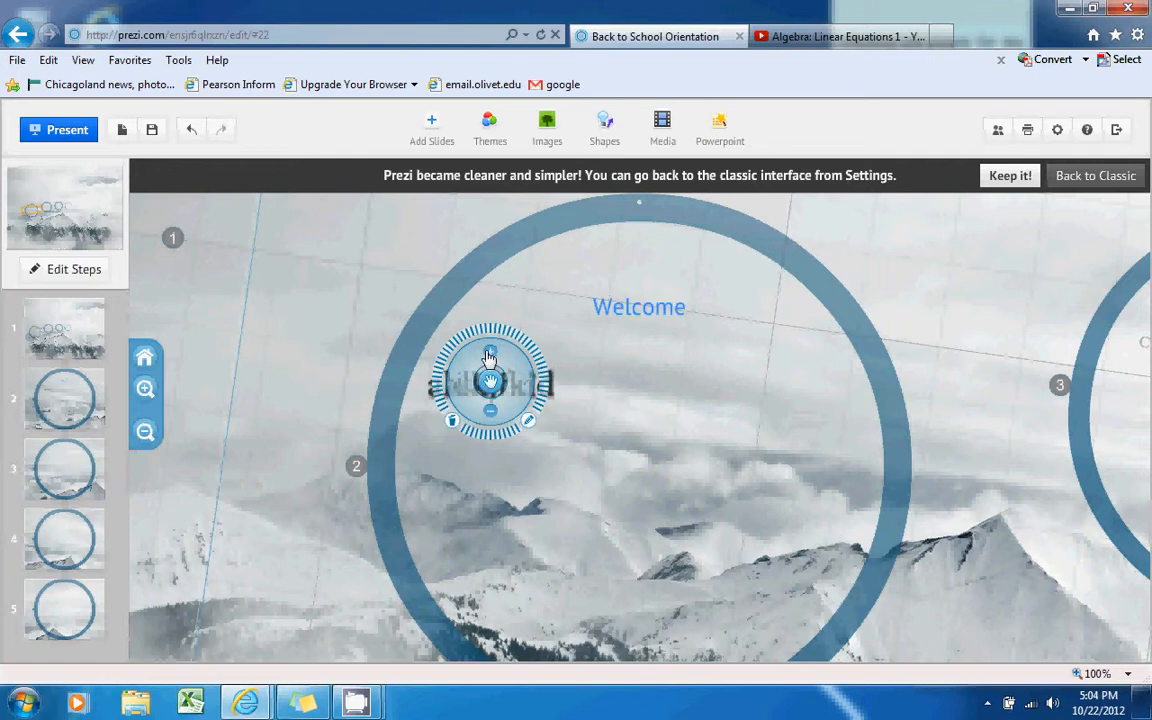
left_click(490, 411)
left_click(490, 414)
left_click(490, 414)
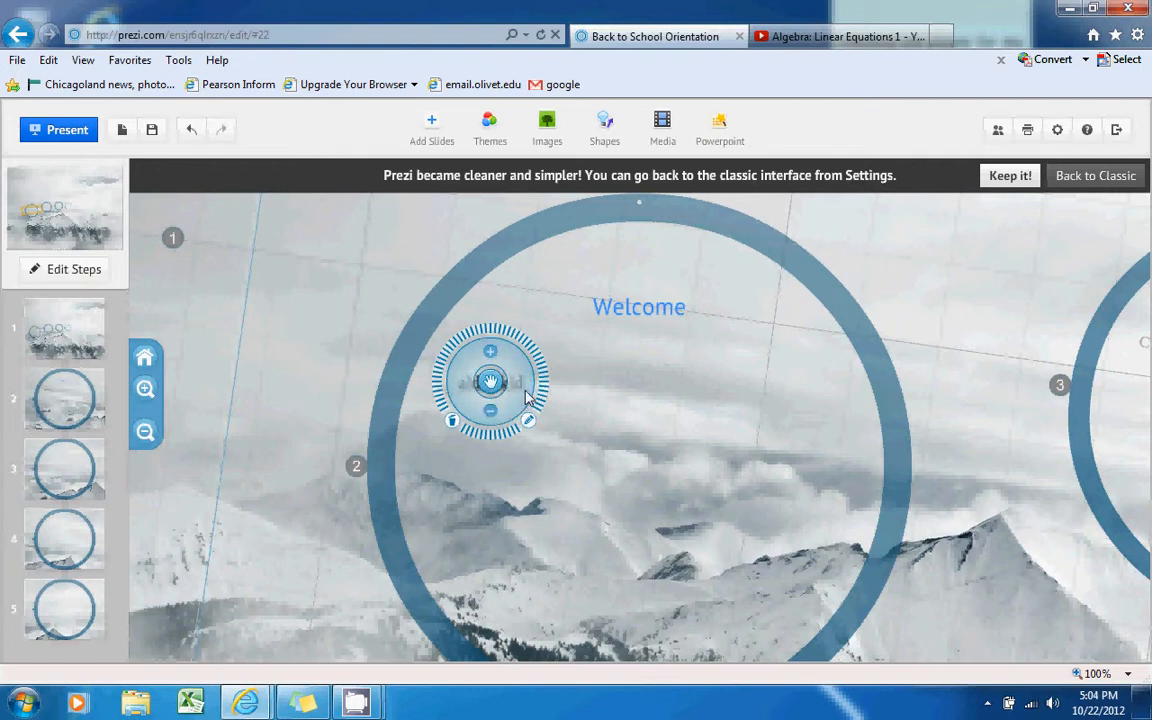
left_click_drag(493, 419, 548, 386)
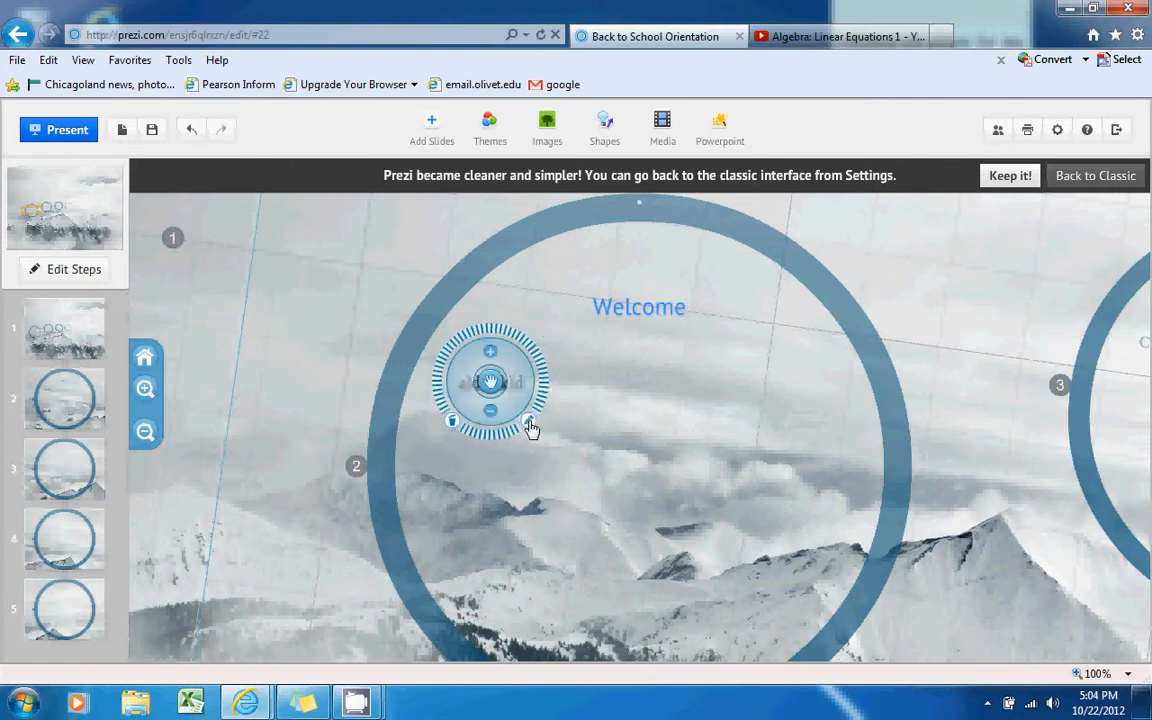
Edit the test text, then delete it from the Welcome circle
left_click(530, 423)
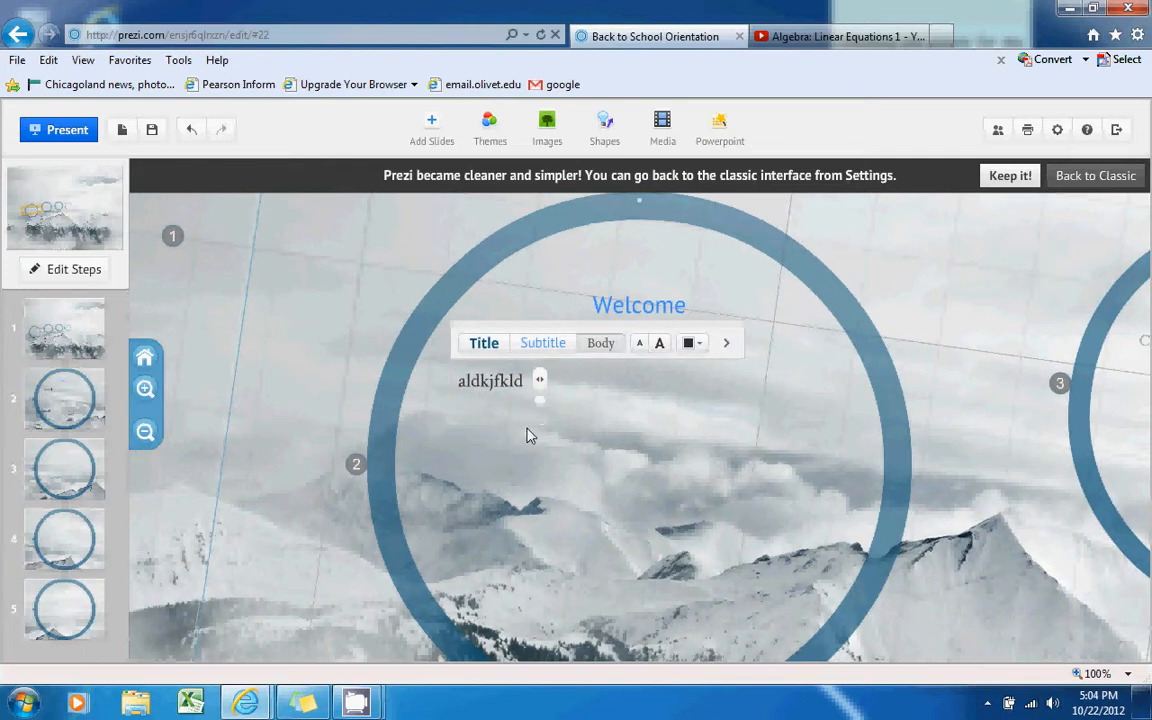
left_click(600, 427)
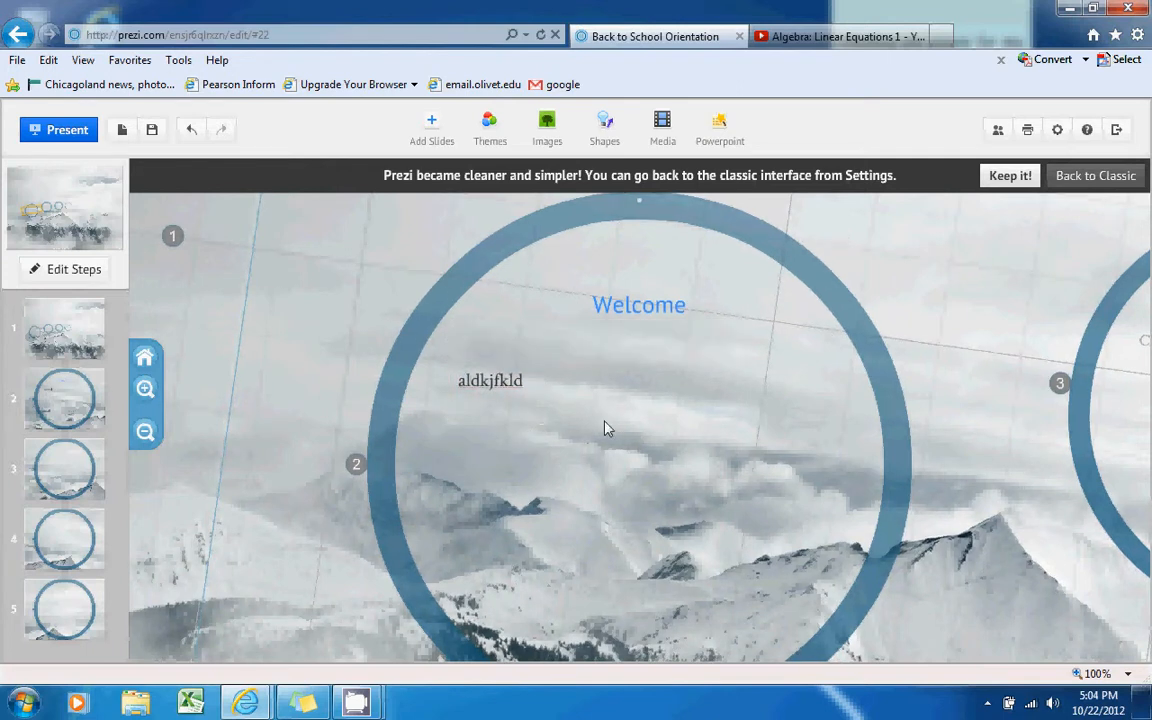
left_click(498, 384)
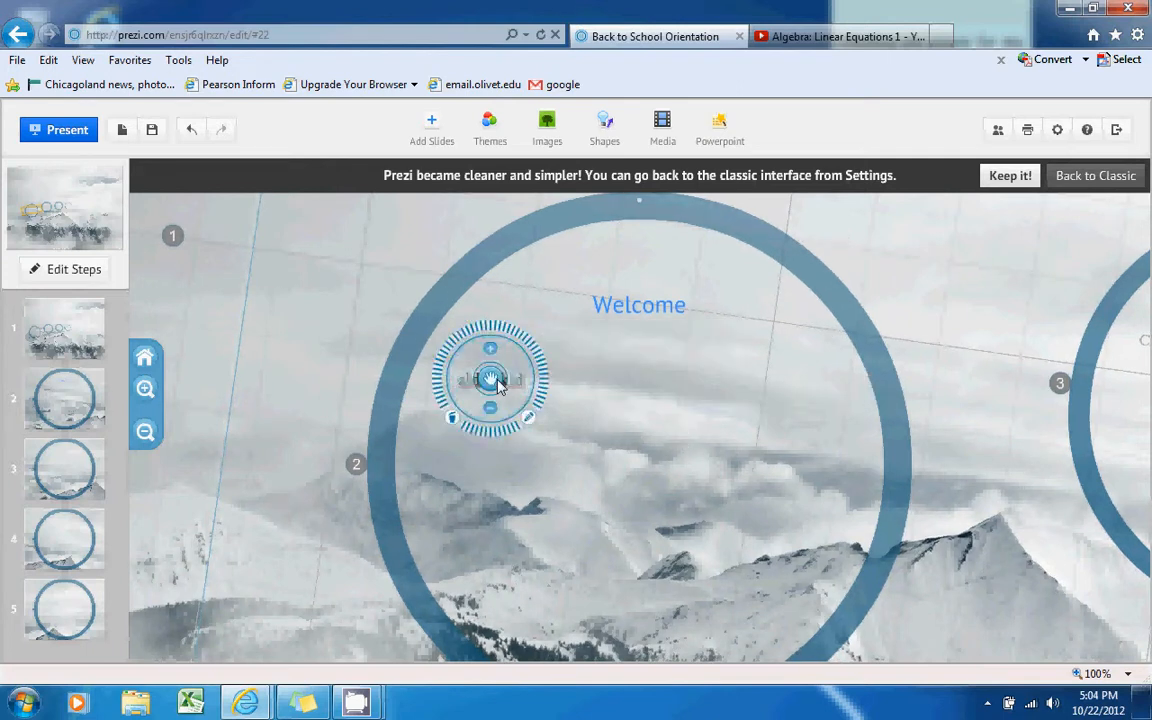
left_click(454, 421)
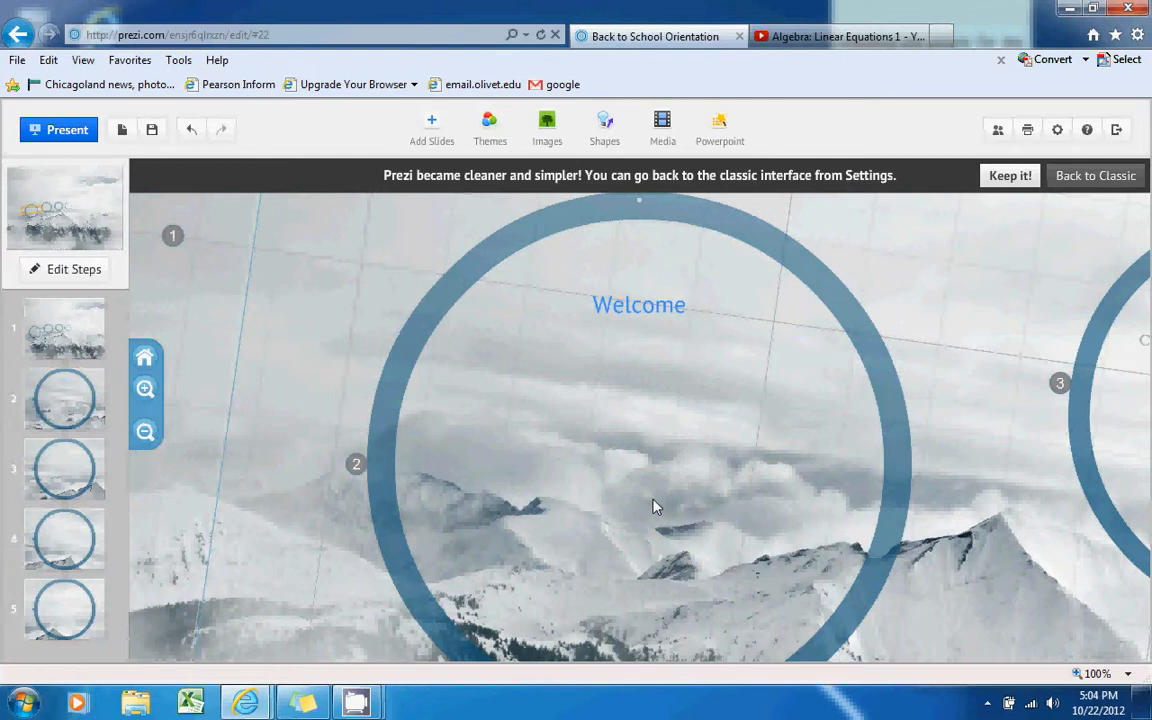
double_click(497, 353)
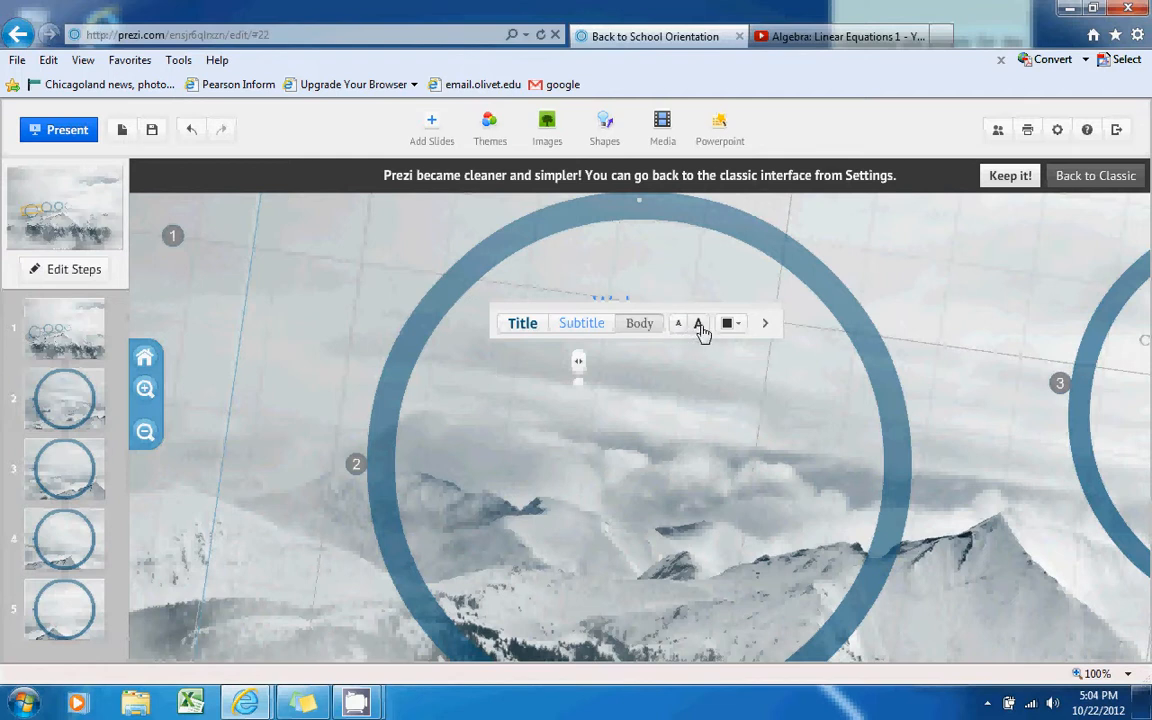
left_click(764, 326)
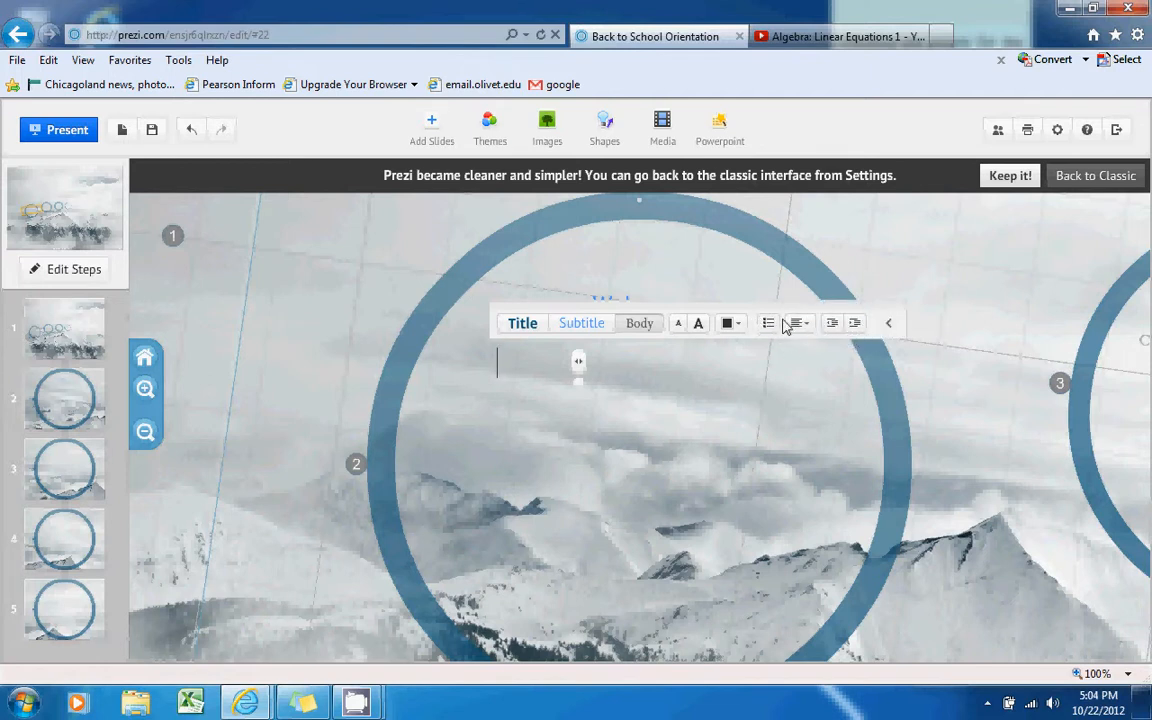
left_click(889, 324)
left_click(768, 398)
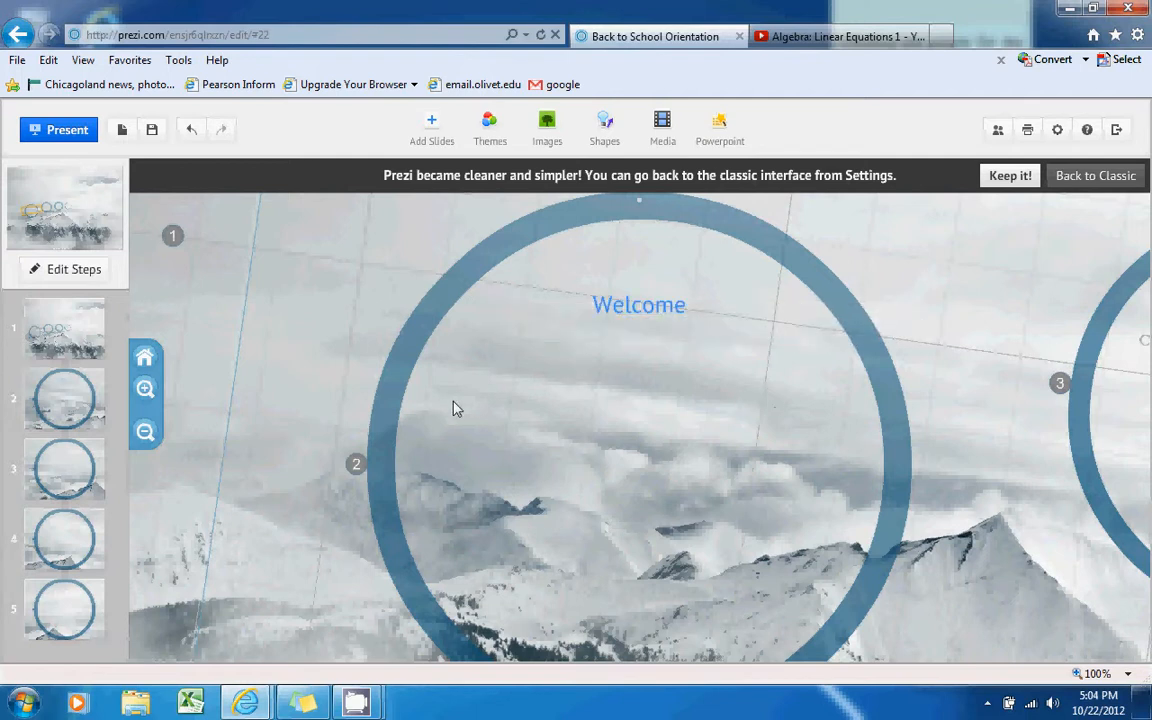
left_click(65, 459)
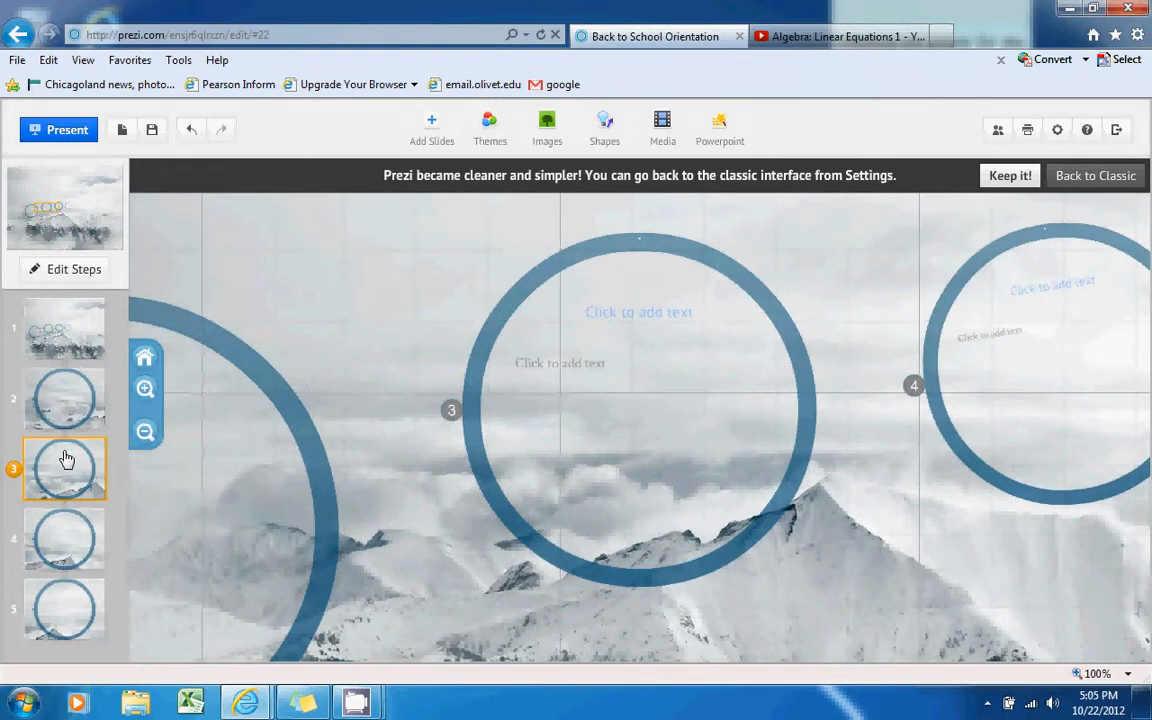
left_click(64, 537)
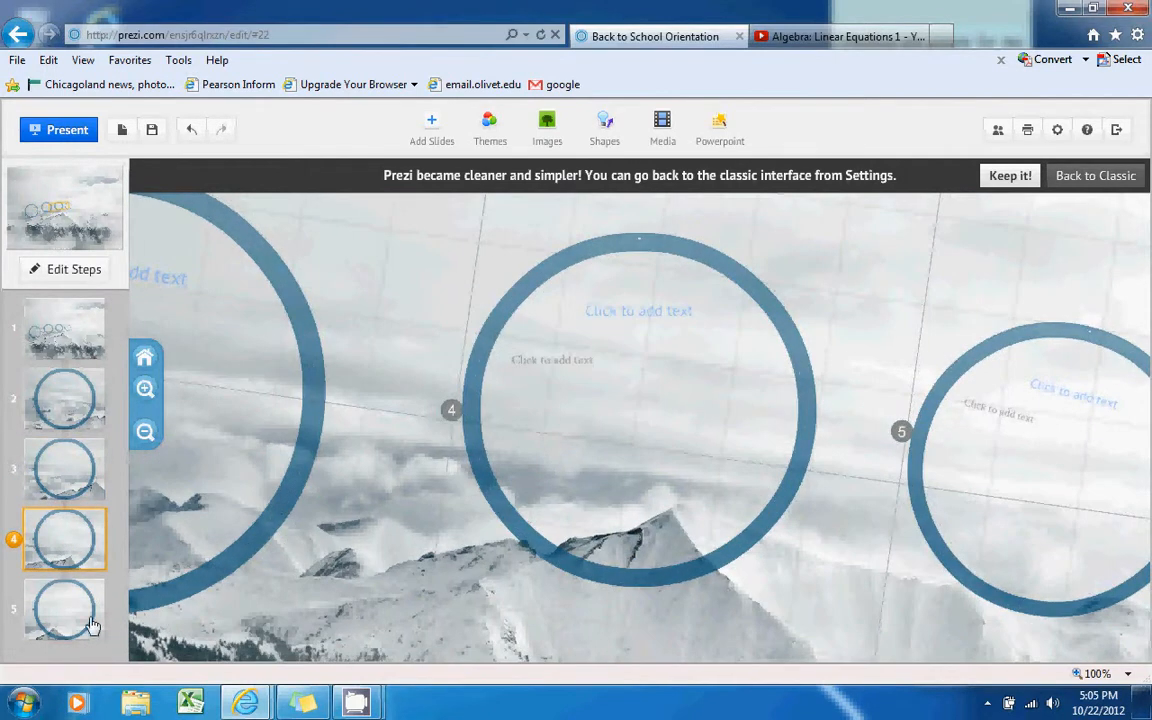
left_click(82, 626)
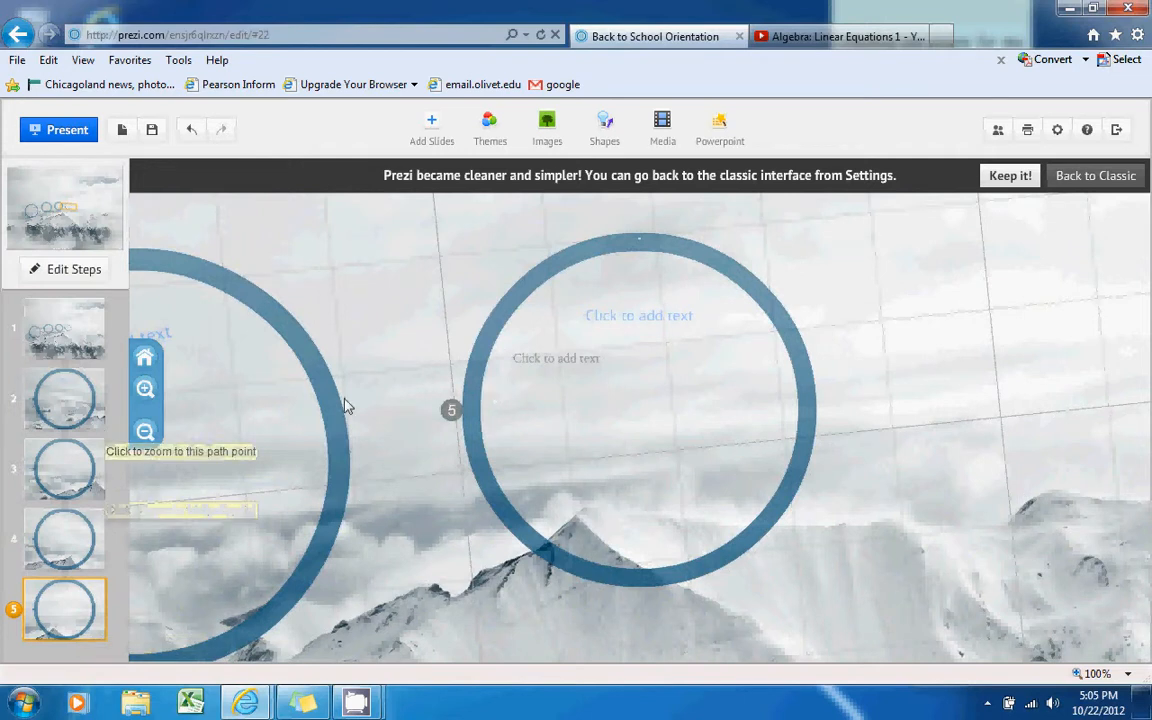
left_click(54, 418)
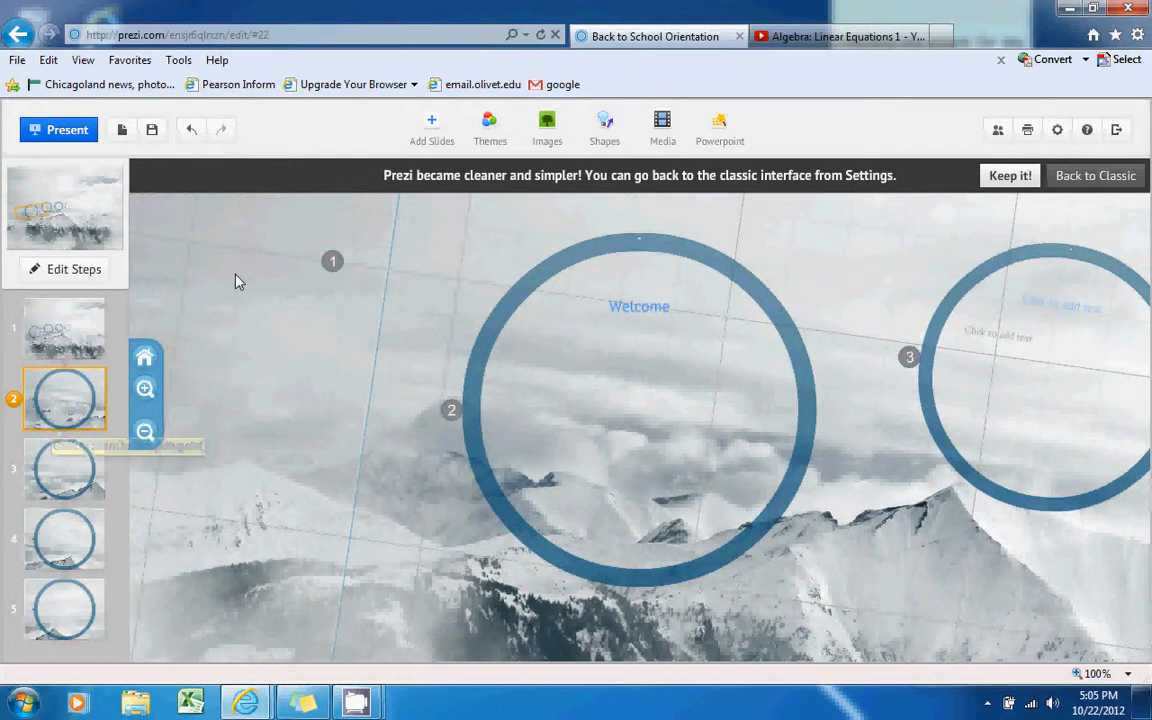
left_click(431, 128)
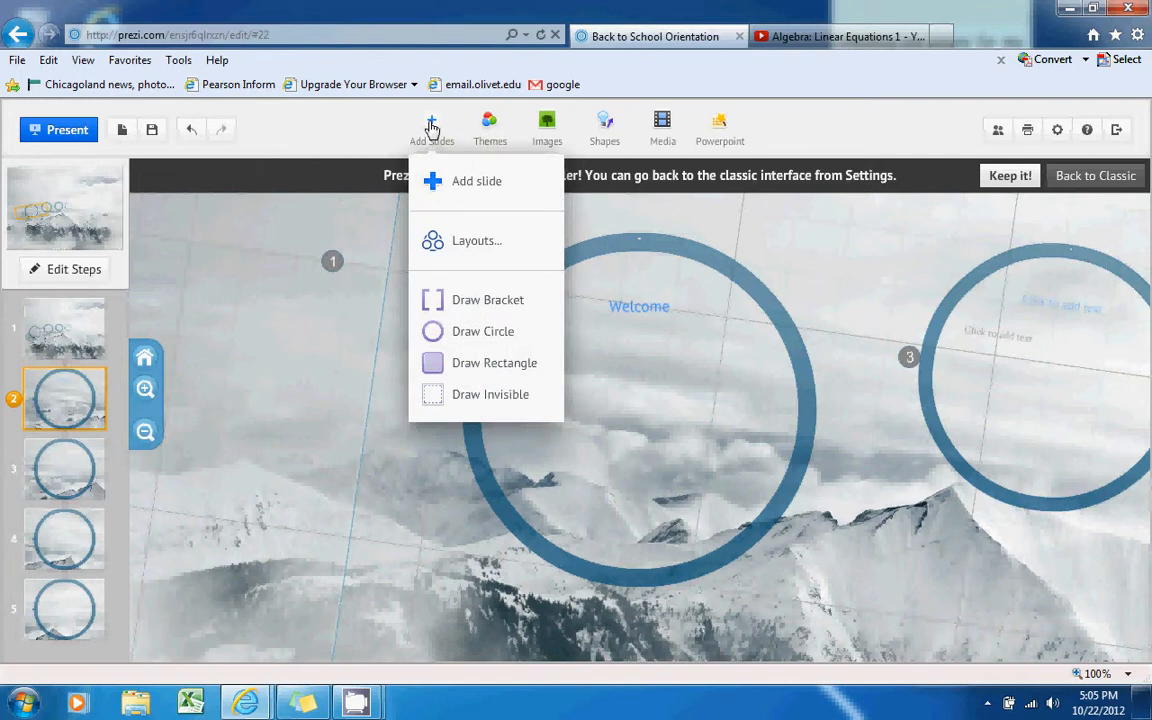
left_click(453, 243)
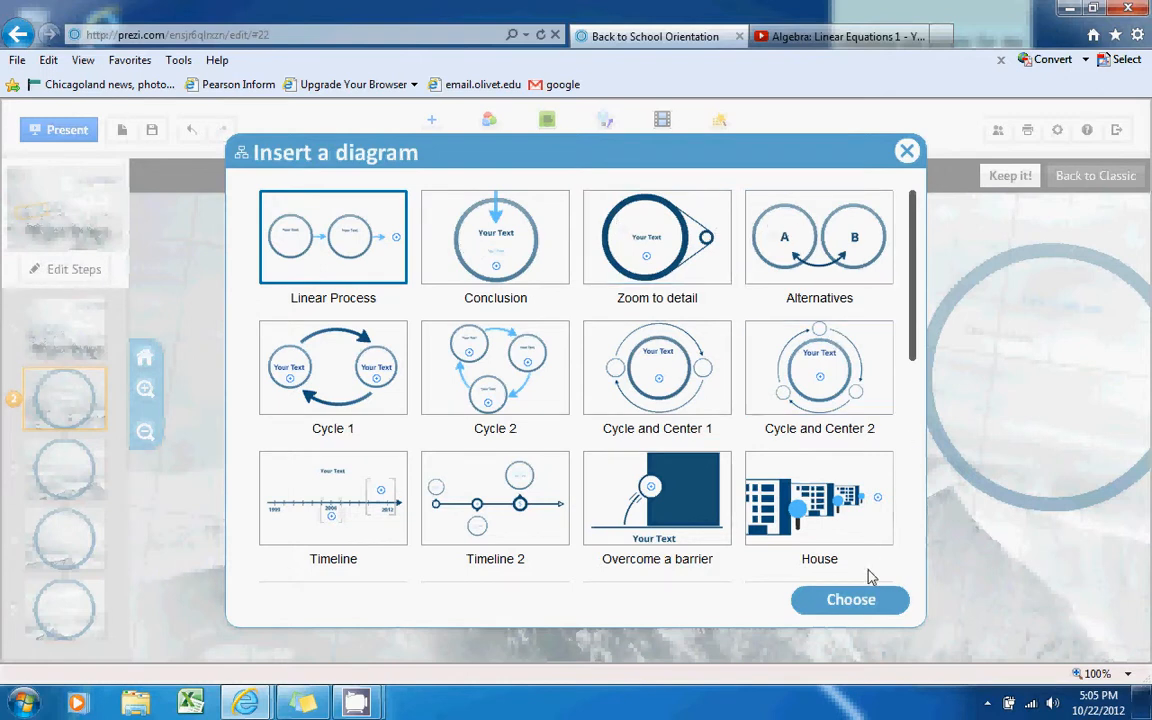
left_click(858, 606)
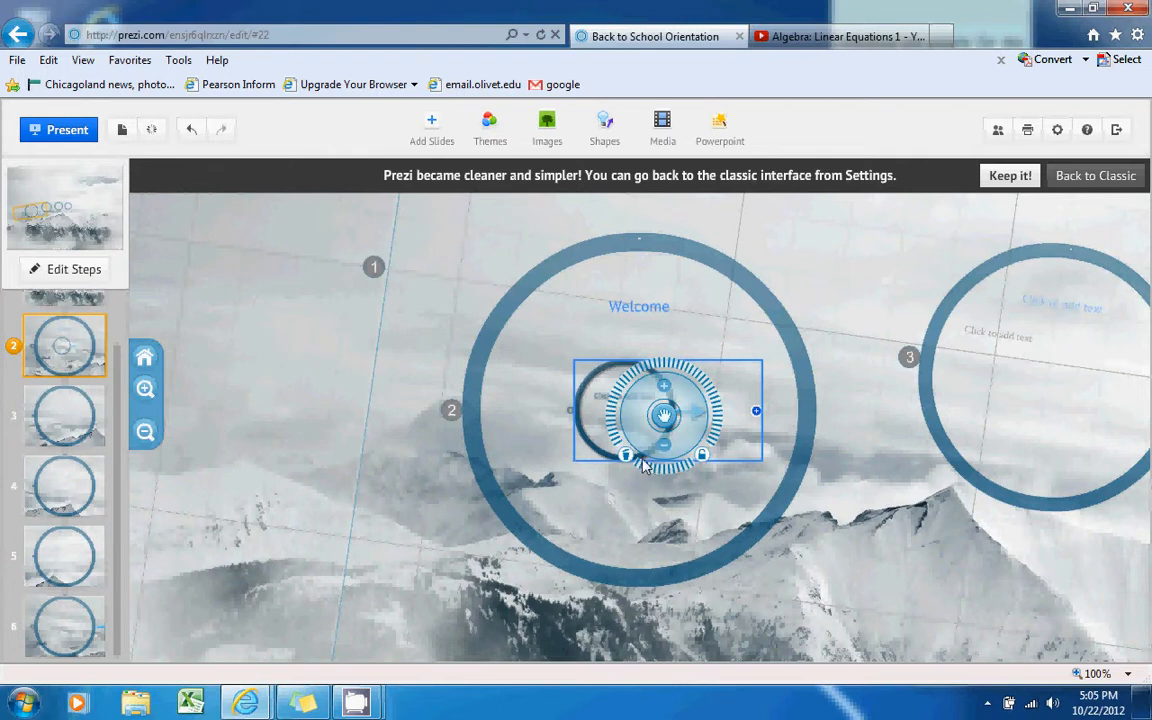
key("Delete")
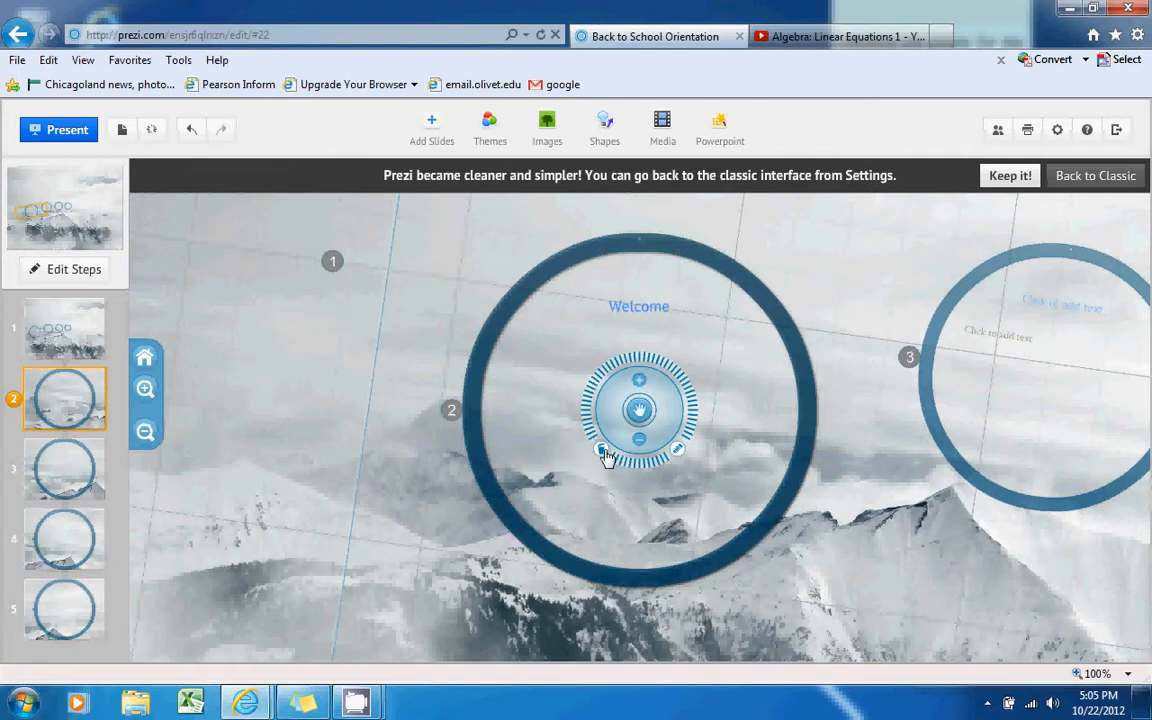
left_click(546, 454)
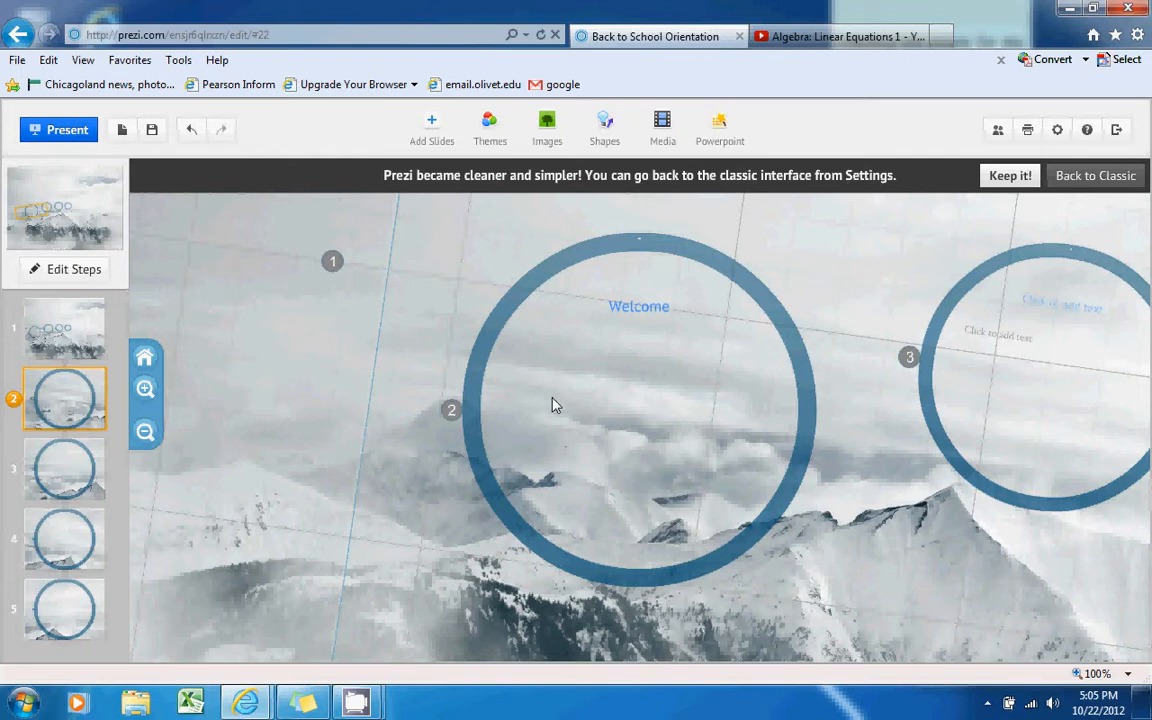
right_click(431, 127)
left_click(427, 123)
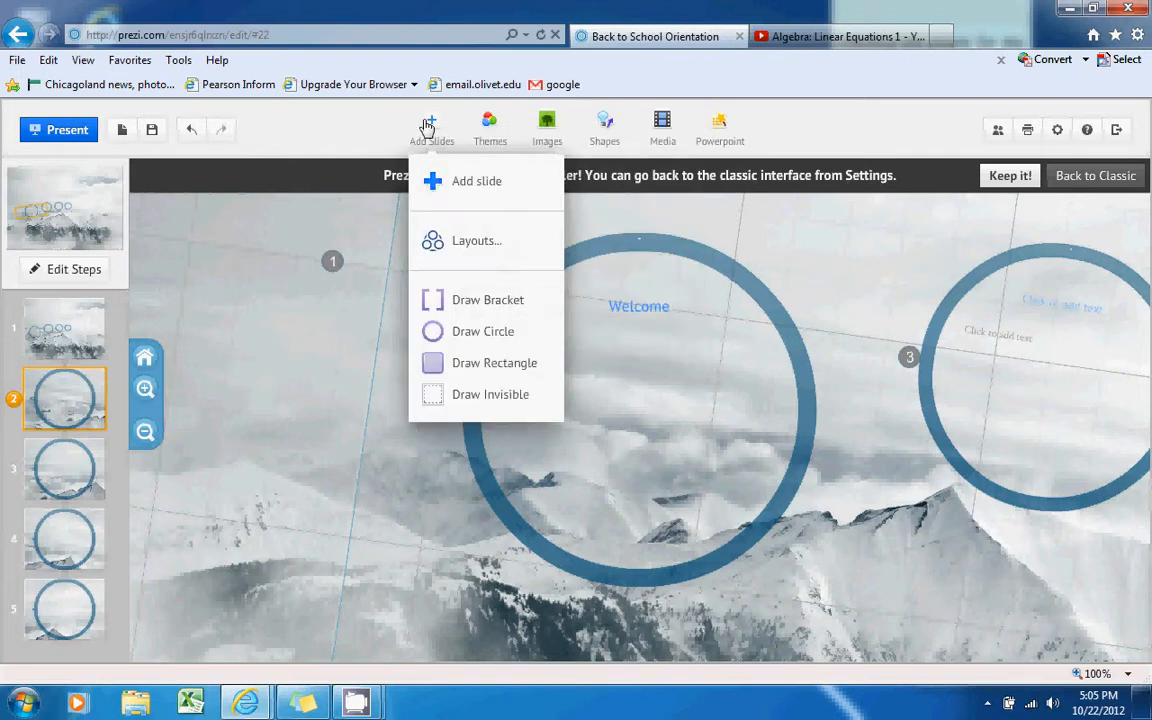
left_click(455, 184)
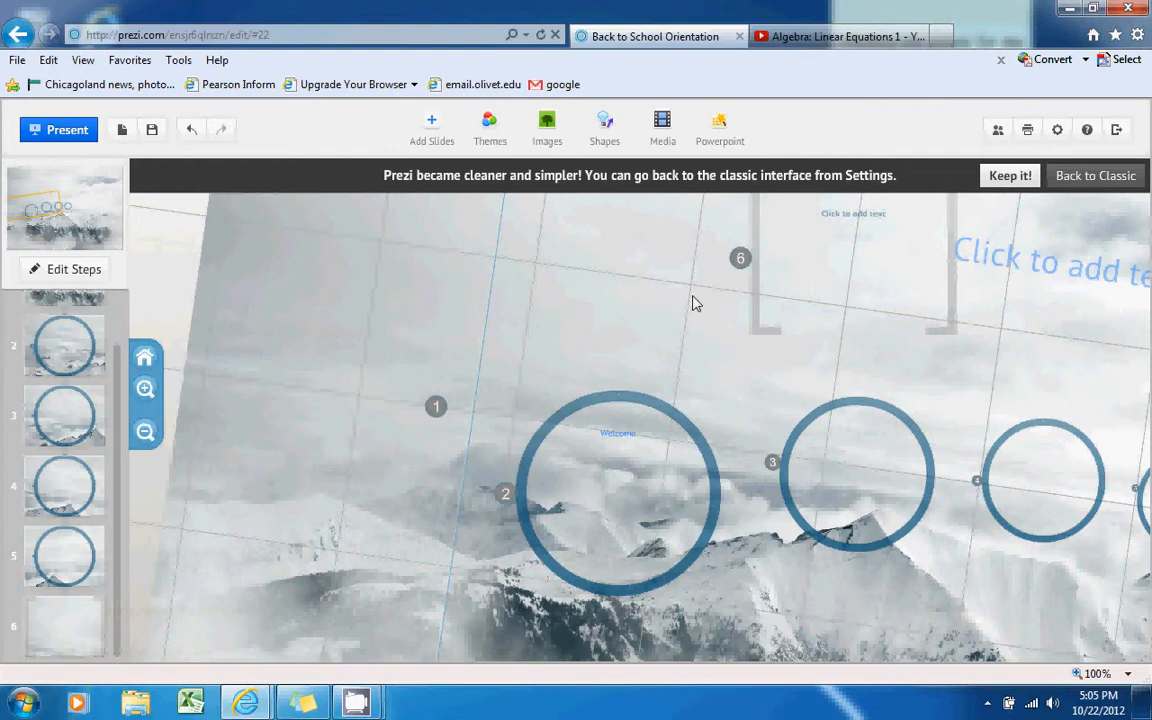
left_click_drag(753, 321, 957, 362)
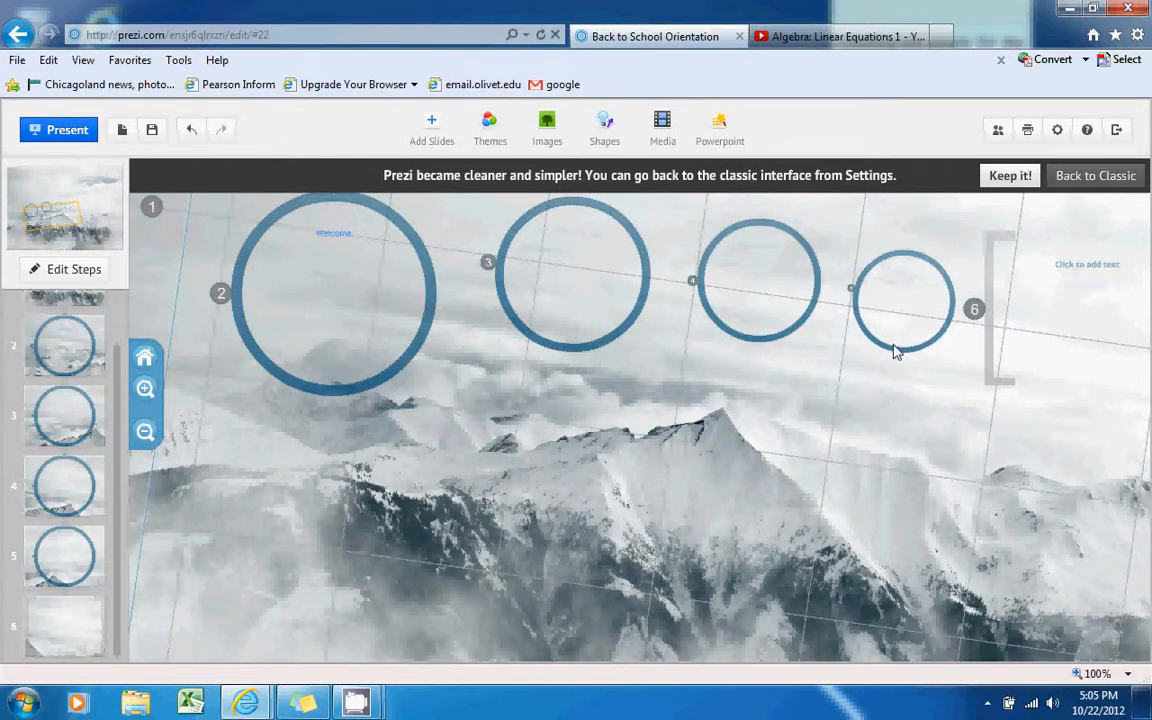
left_click(995, 363)
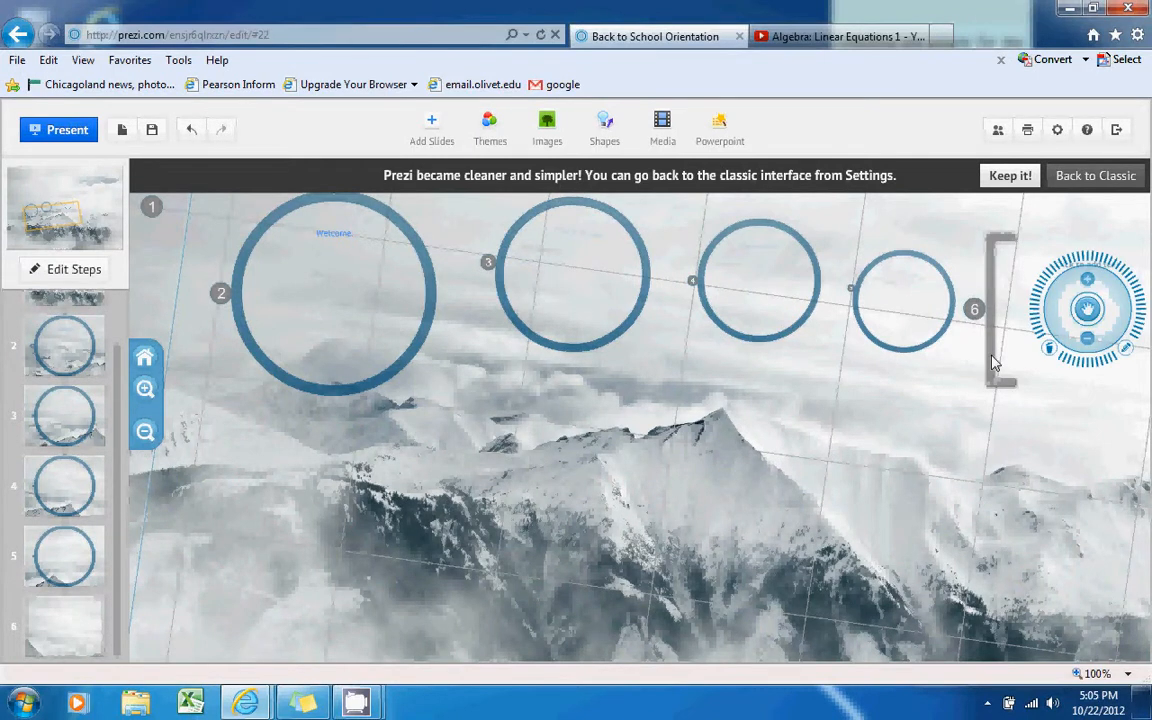
left_click(1048, 353)
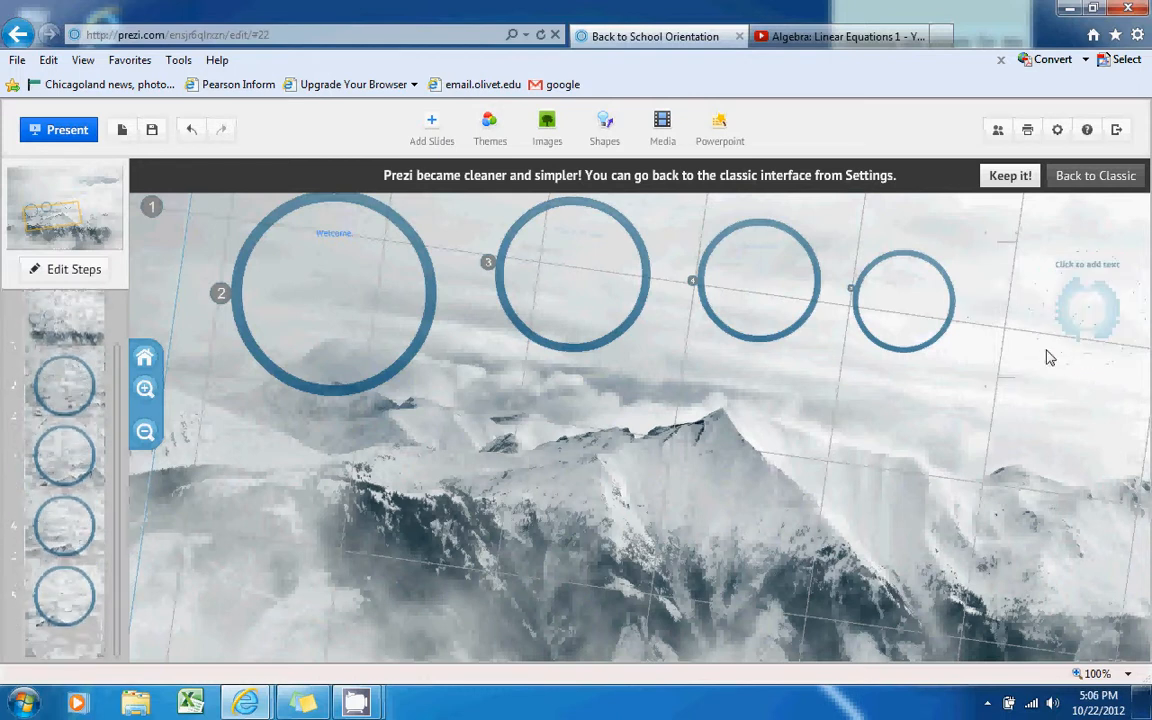
On slide 3, apply the Blue theme, then undo it to restore the original look
left_click(436, 129)
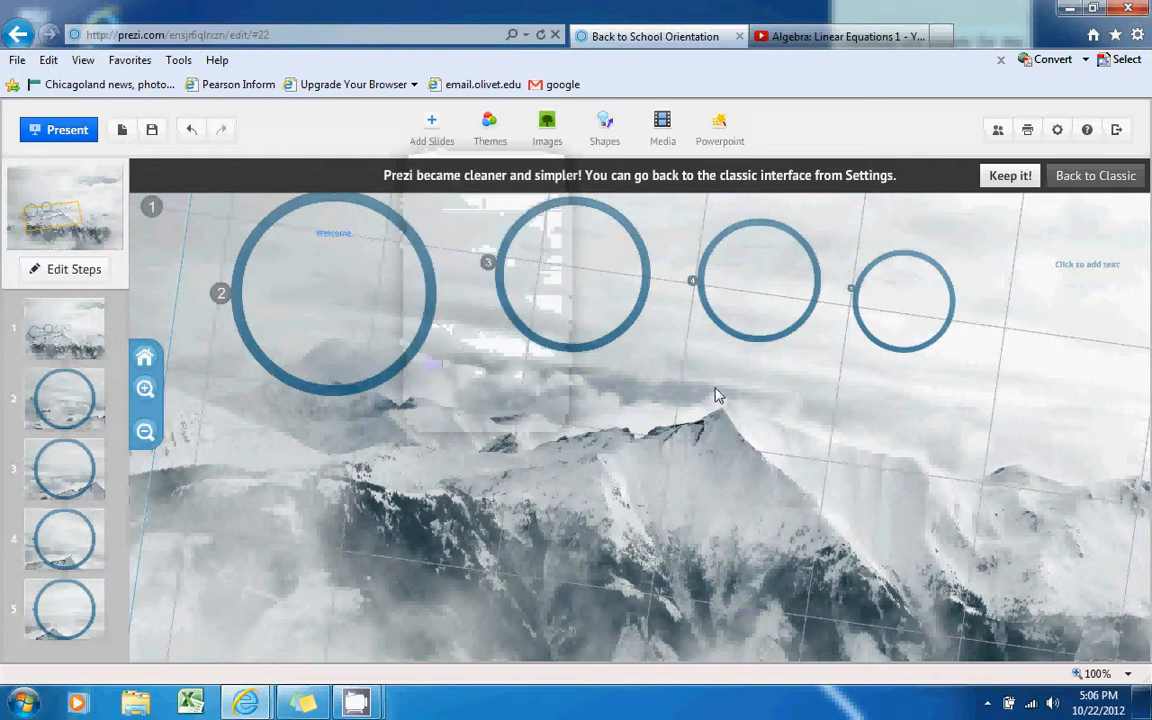
left_click(45, 462)
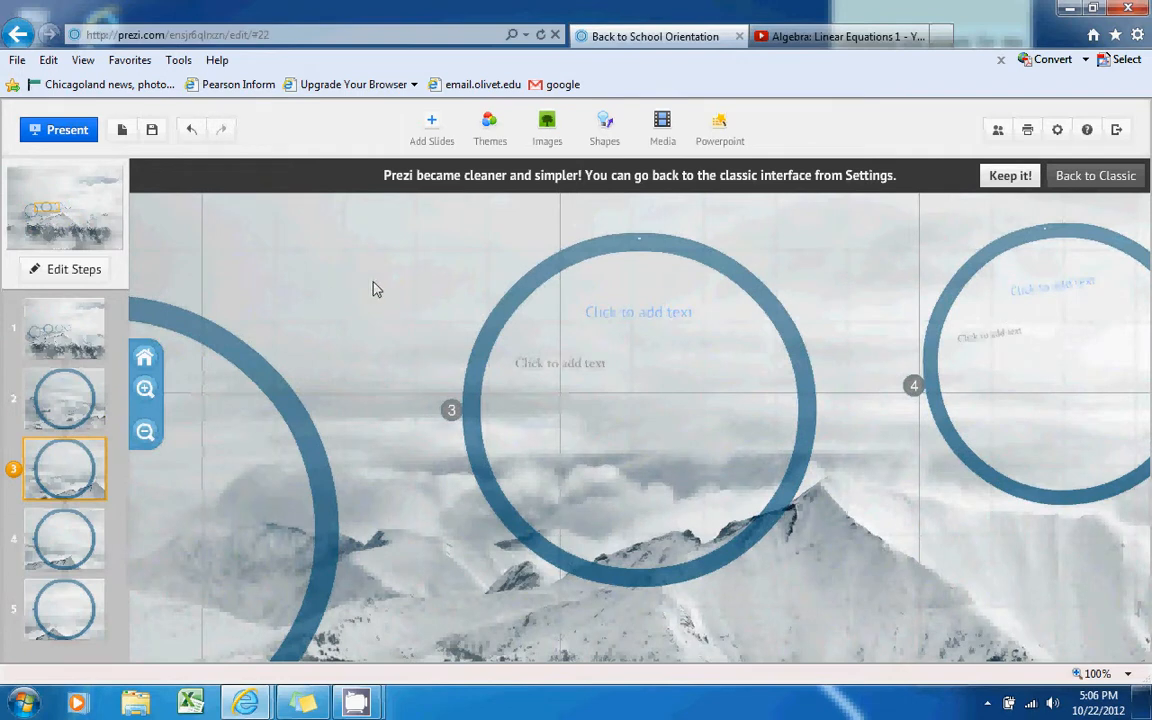
left_click(489, 124)
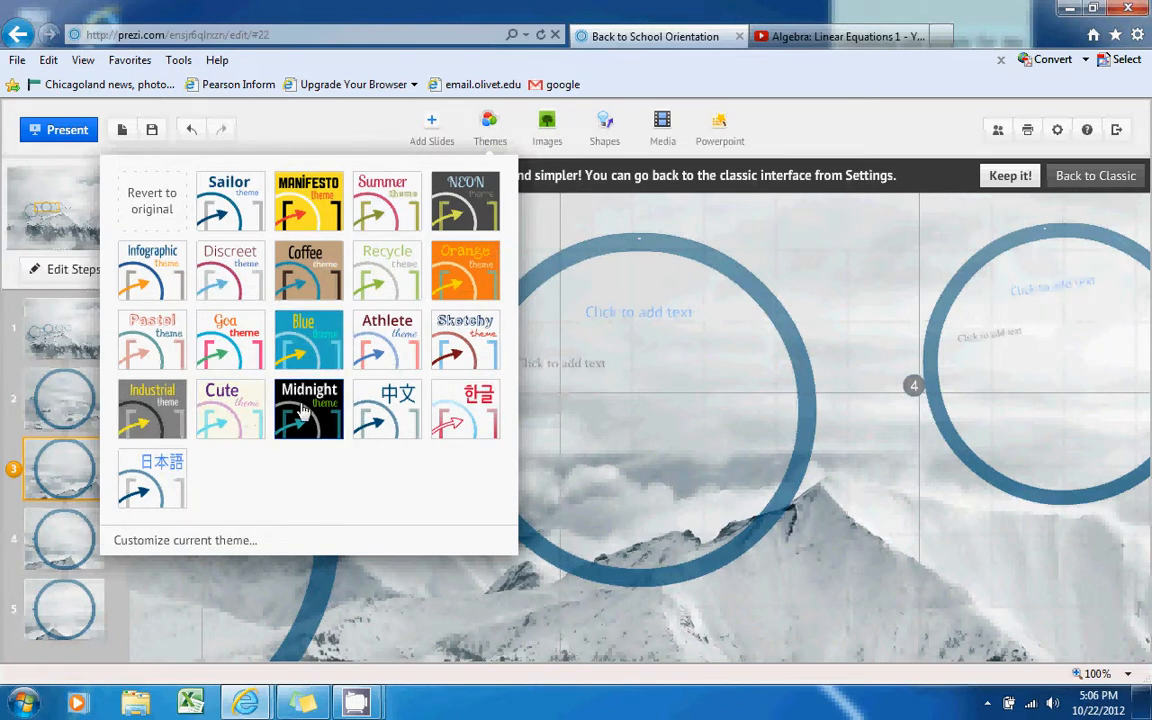
left_click(303, 366)
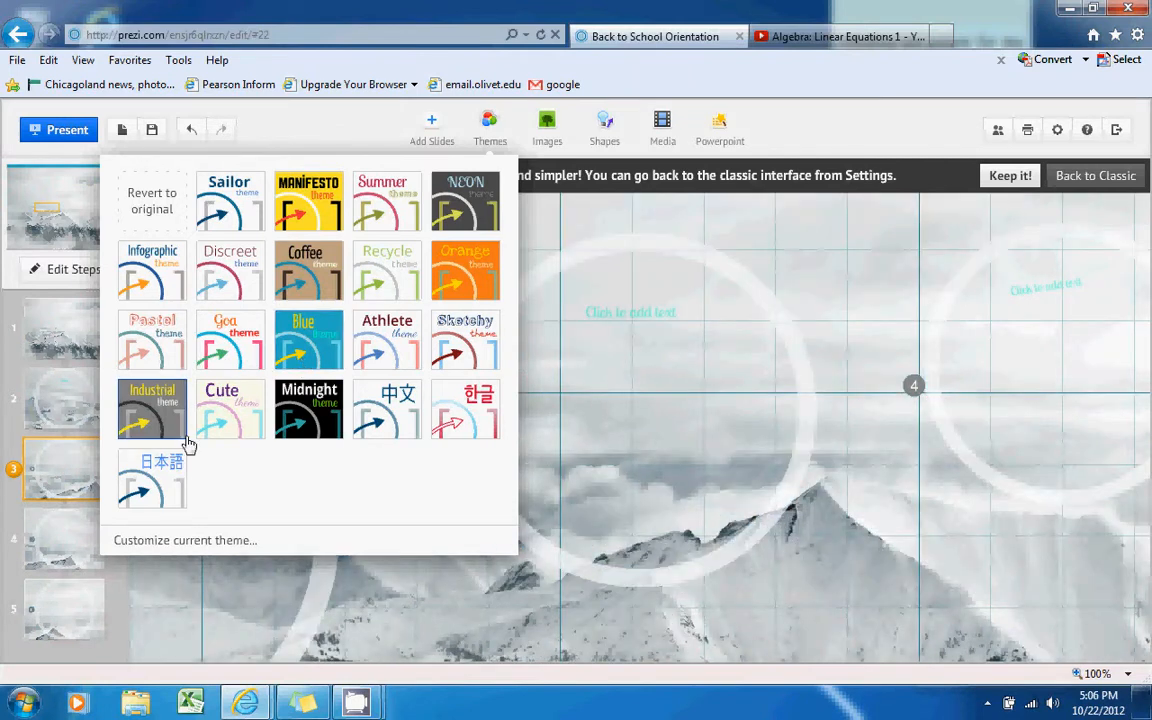
left_click(478, 663)
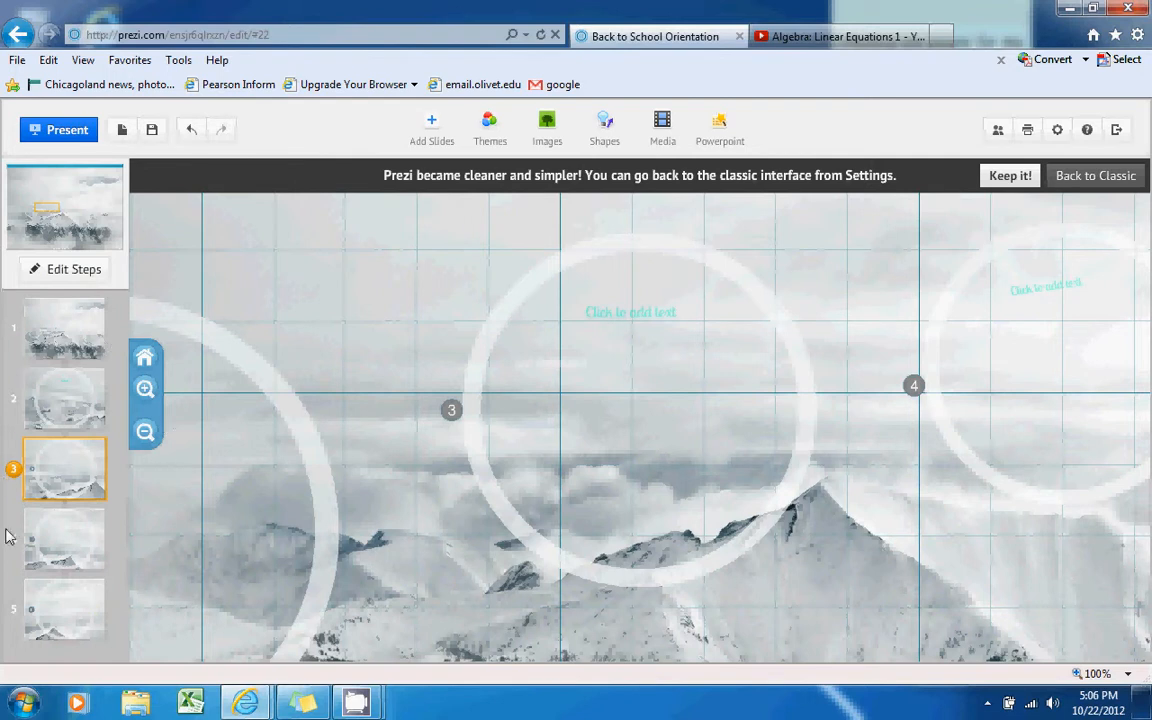
left_click(193, 137)
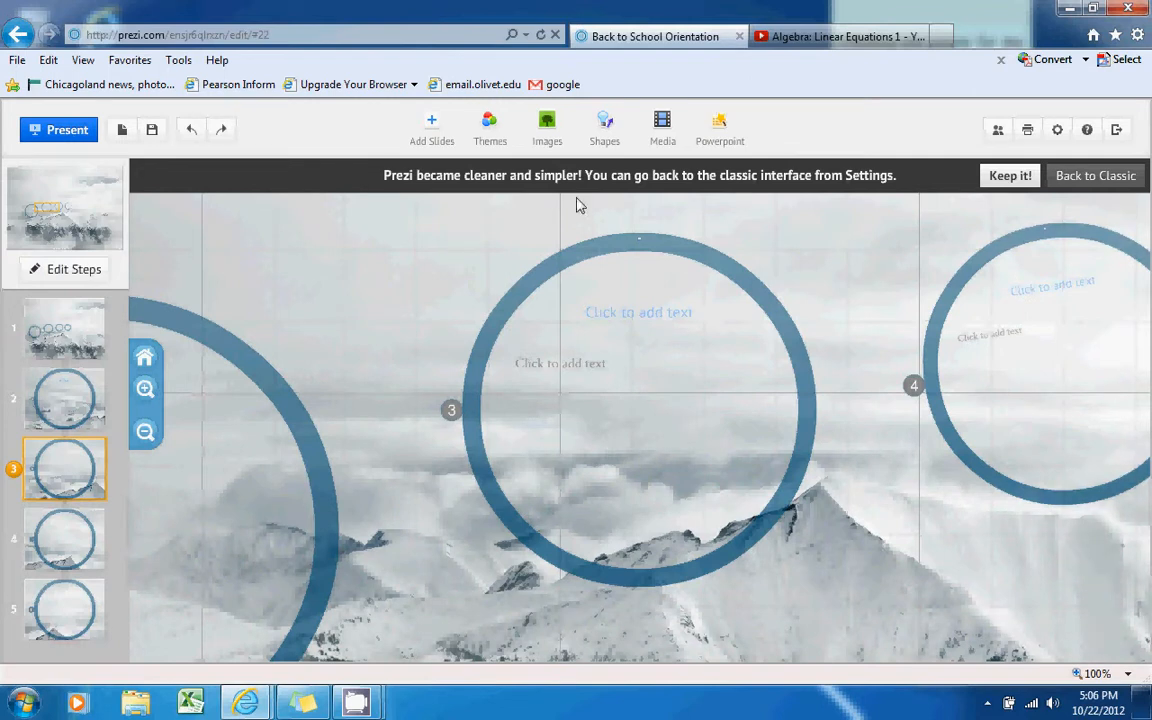
left_click(545, 128)
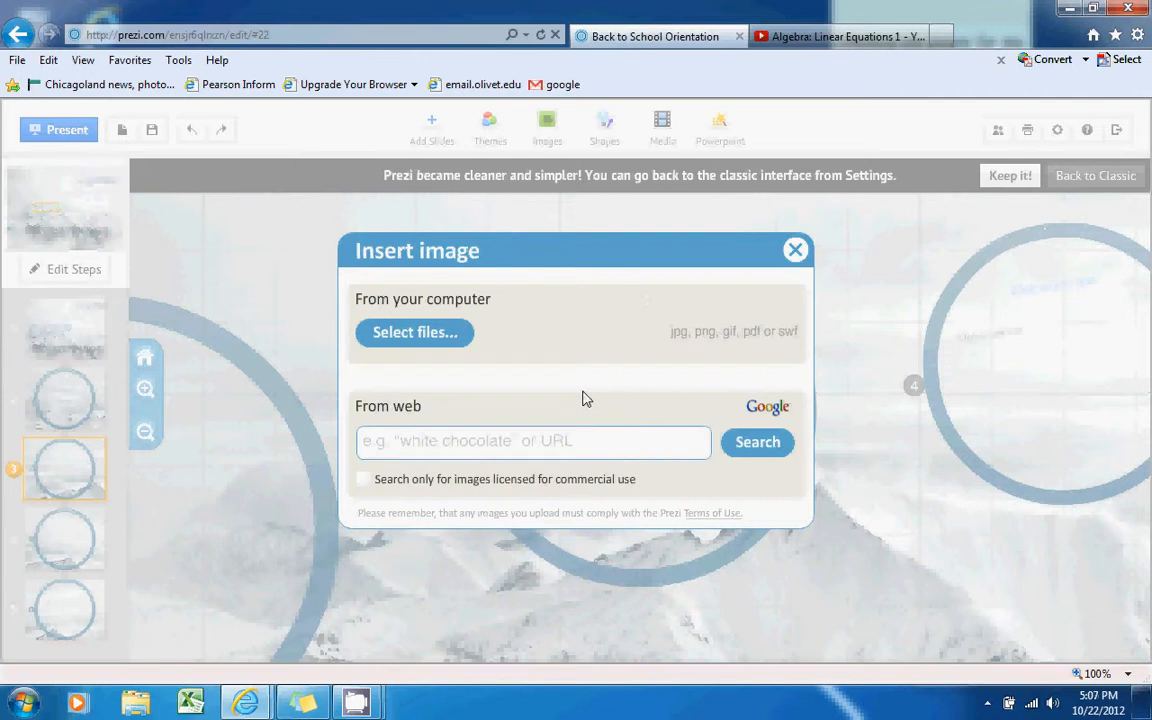
left_click(452, 343)
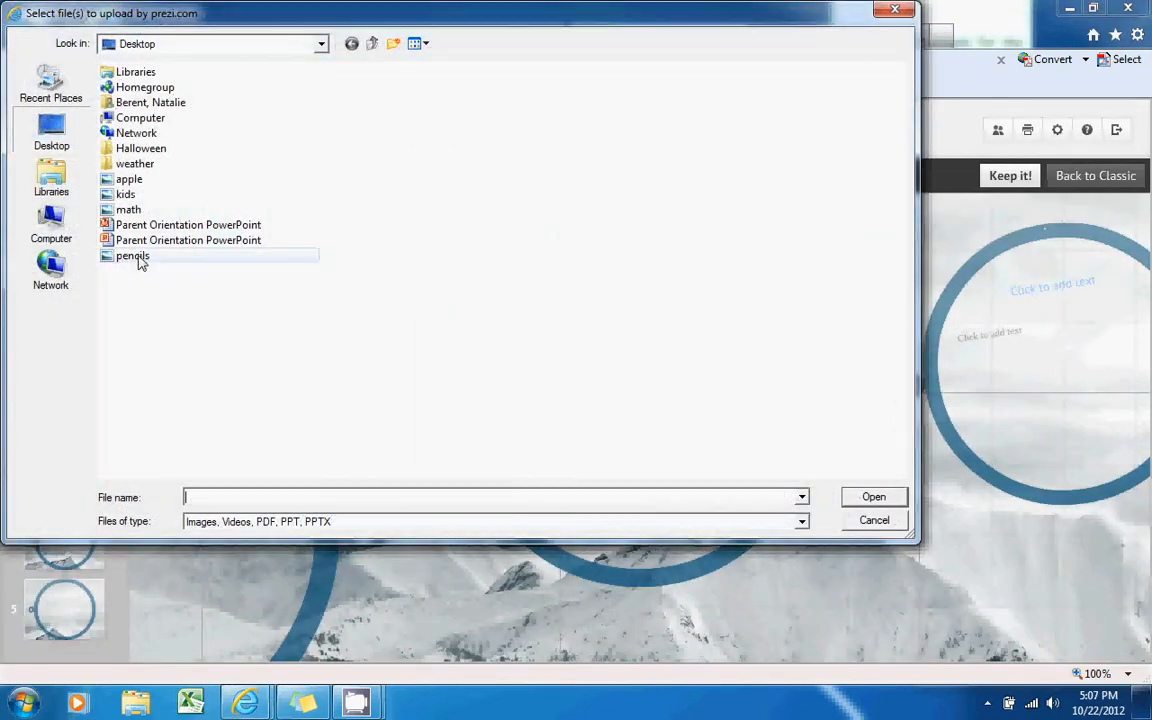
left_click(132, 258)
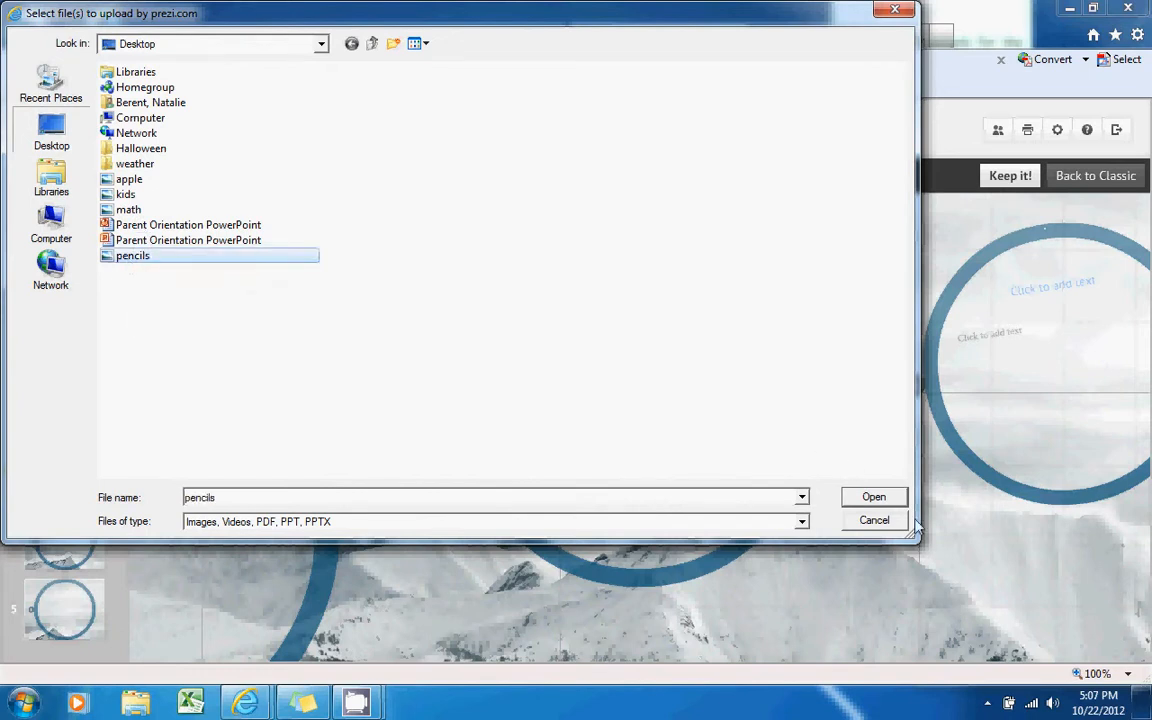
left_click(895, 498)
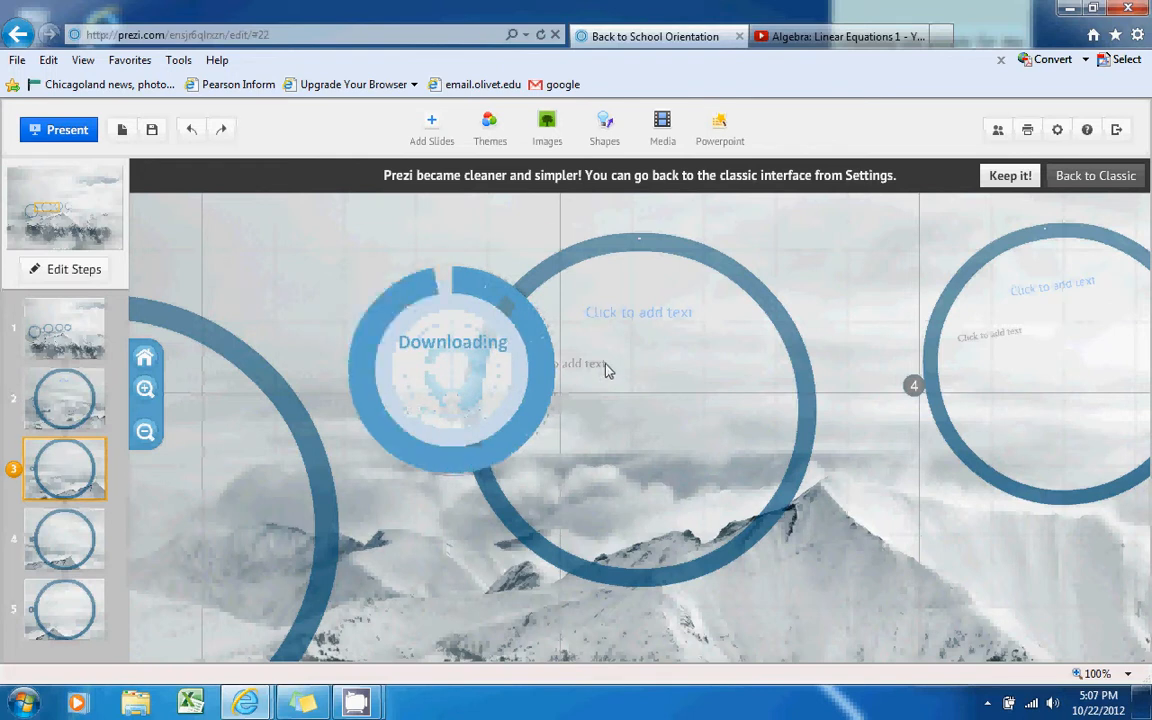
mouse_move(490, 288)
left_mouse_down()
mouse_move(521, 306)
mouse_move(741, 311)
mouse_move(733, 327)
left_mouse_up()
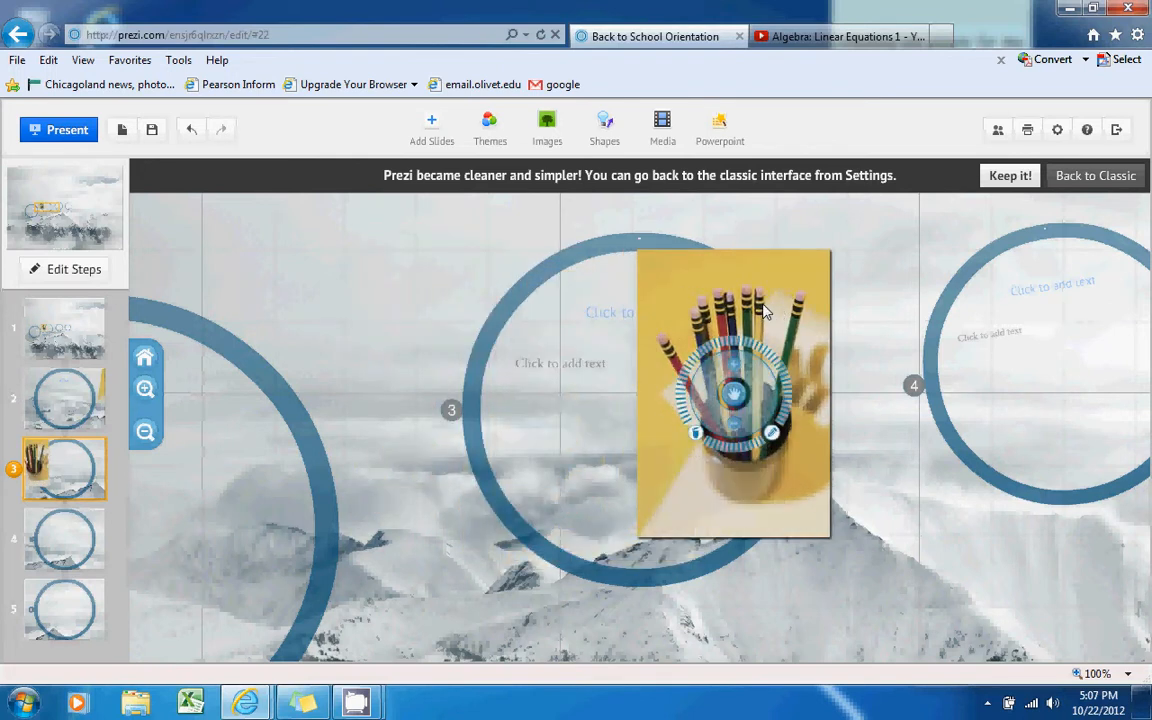
left_click(735, 432)
left_click(735, 432)
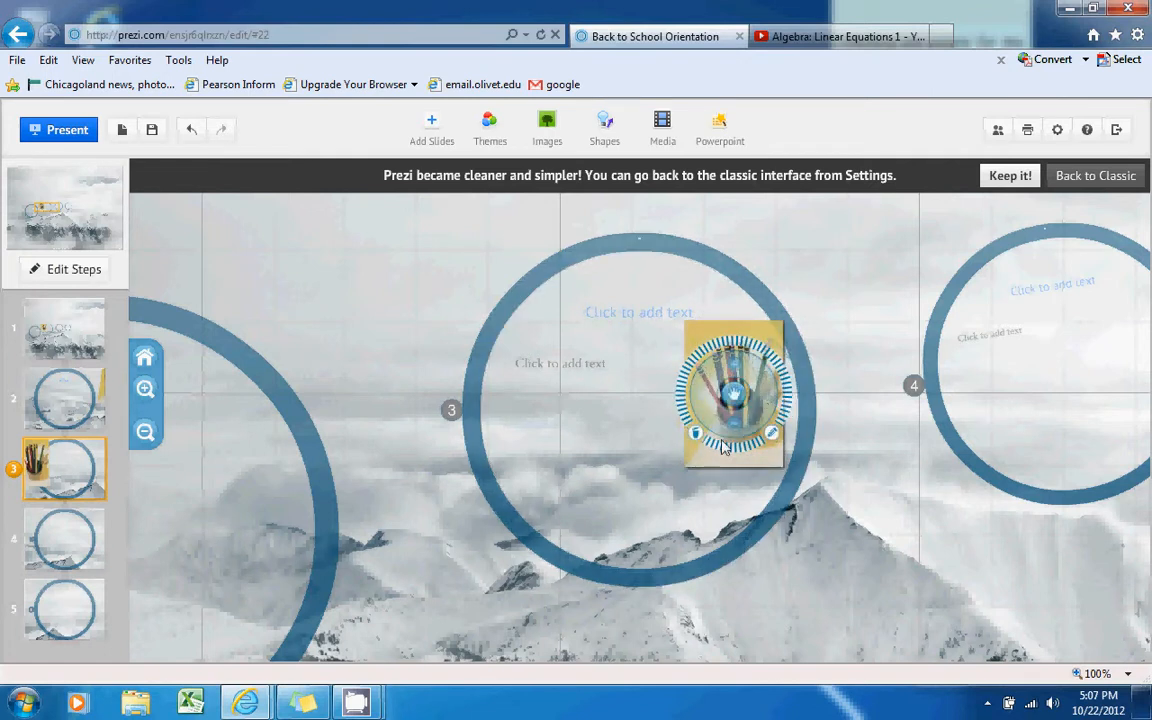
left_click_drag(735, 395, 553, 404)
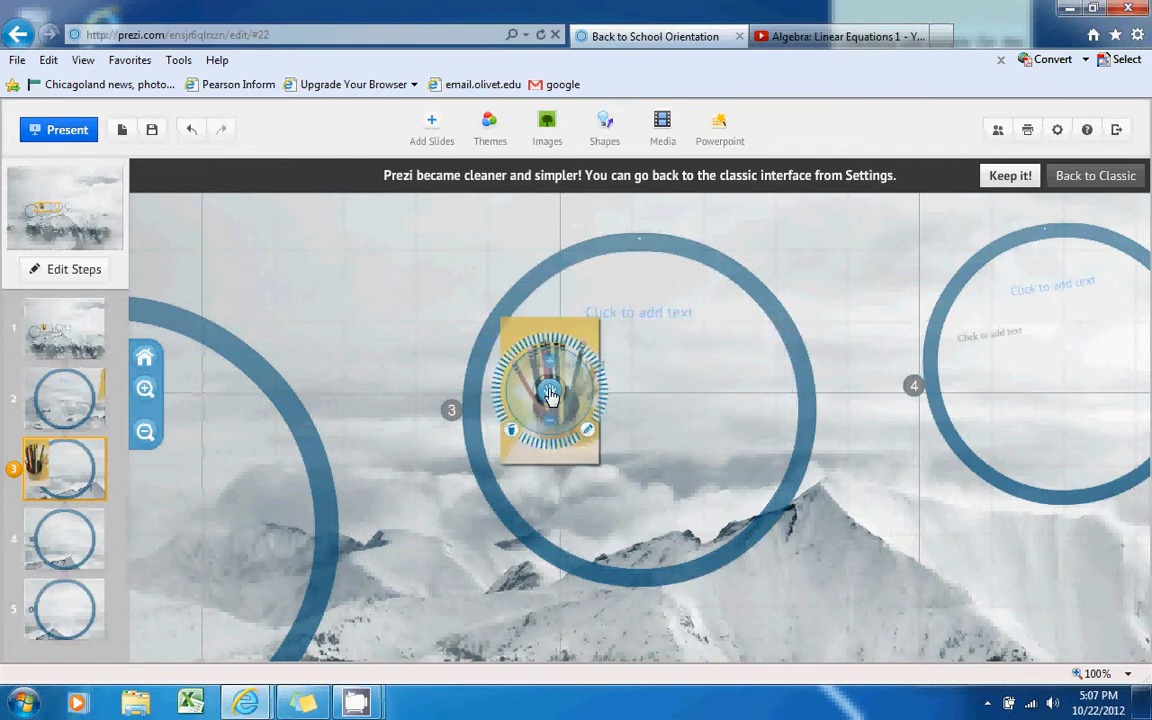
left_click(512, 432)
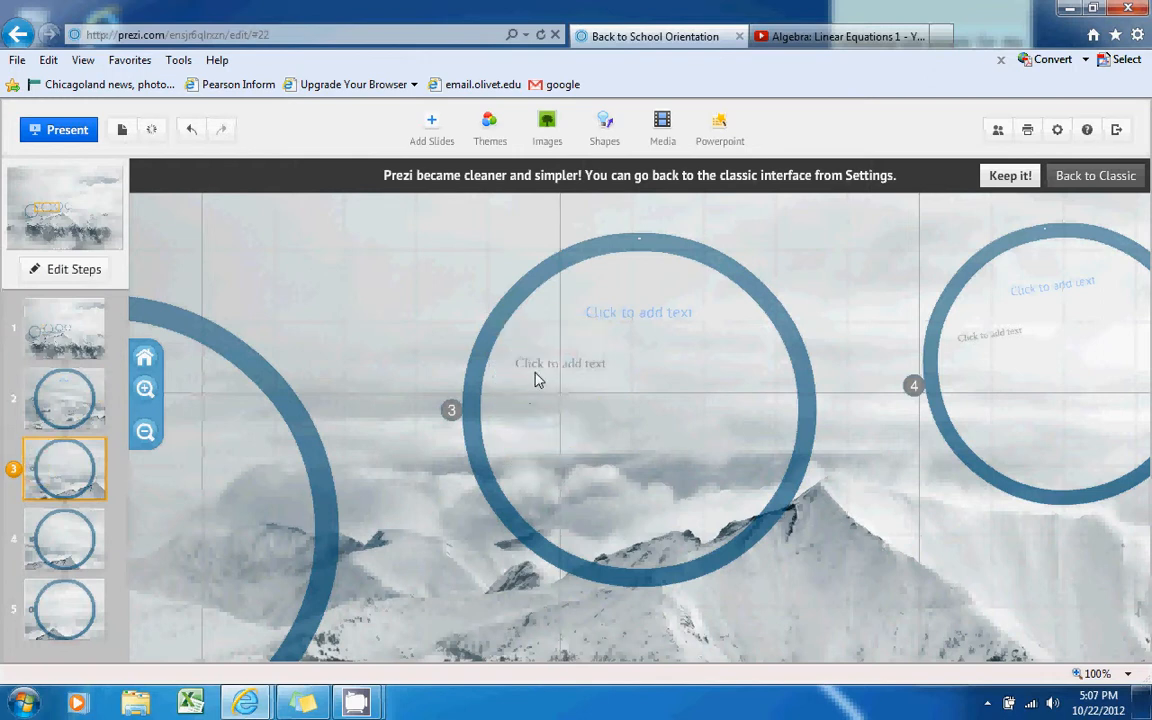
Open the image insert options, close them without adding anything, and go to path step 4
left_click(546, 128)
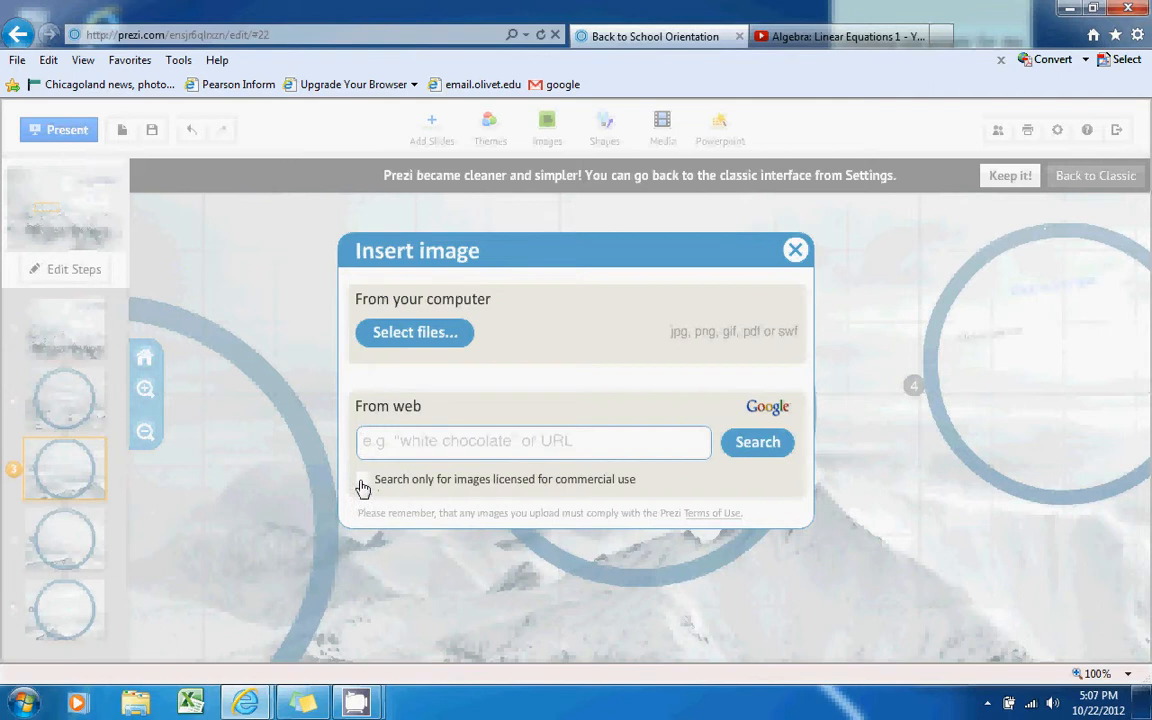
left_click(407, 439)
left_click(795, 252)
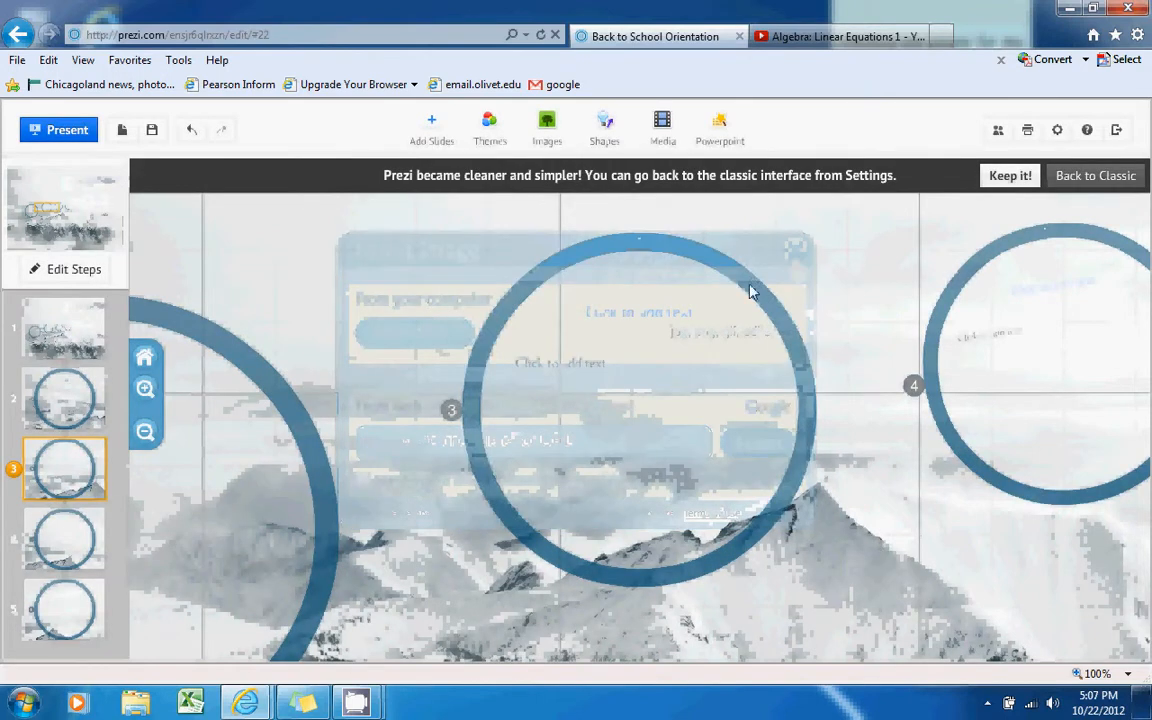
left_click(69, 550)
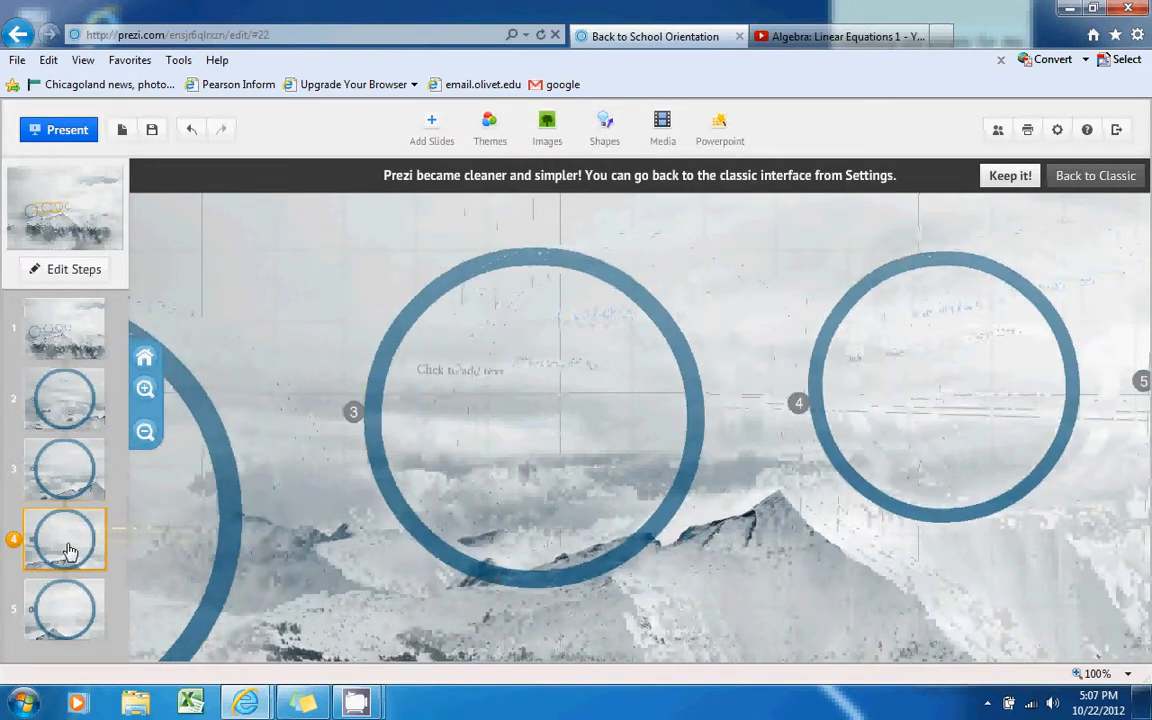
left_click(610, 132)
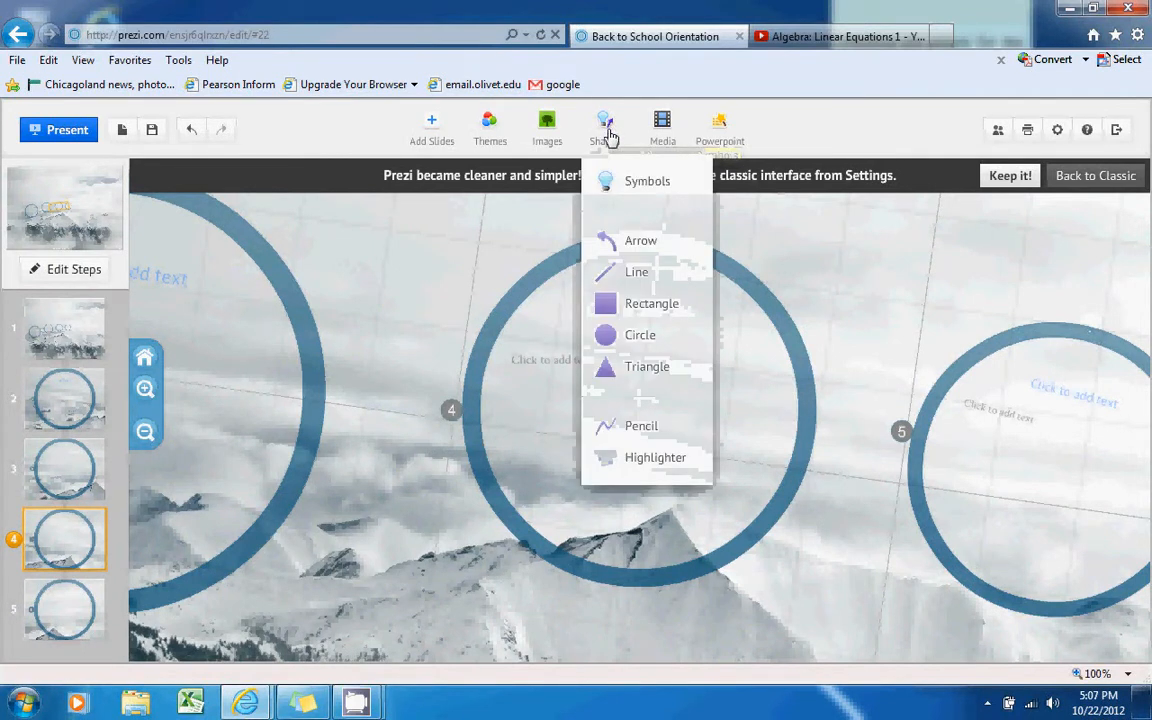
left_click(622, 185)
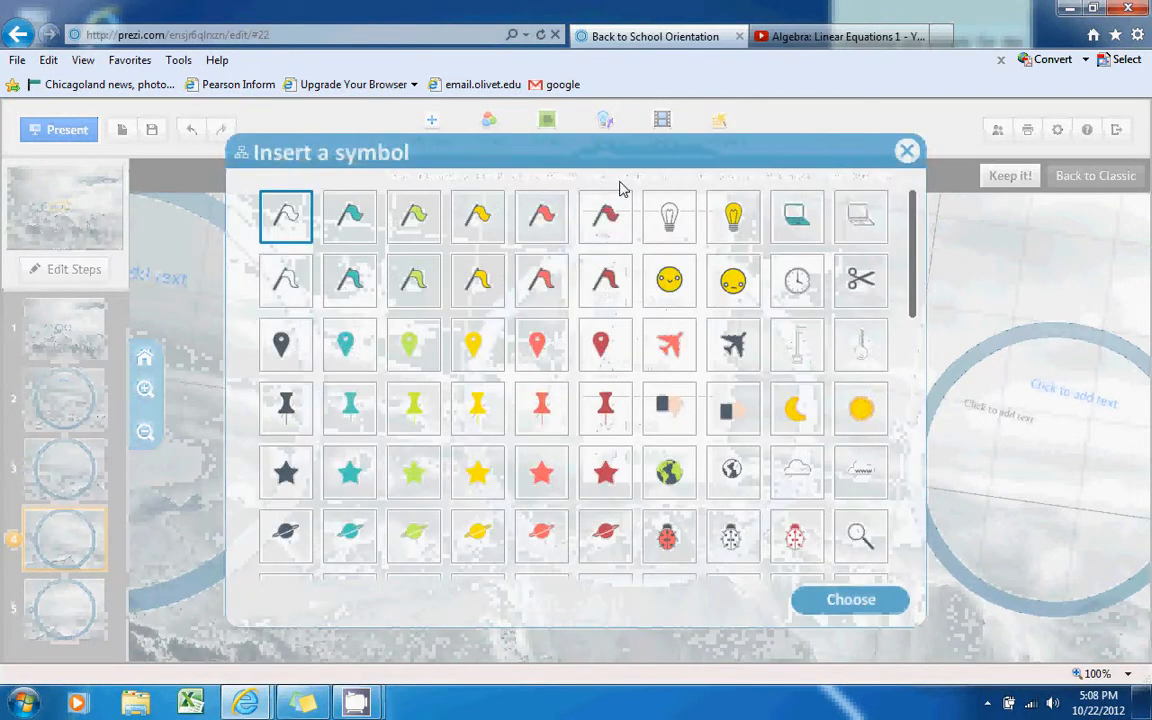
left_click_drag(914, 270, 912, 522)
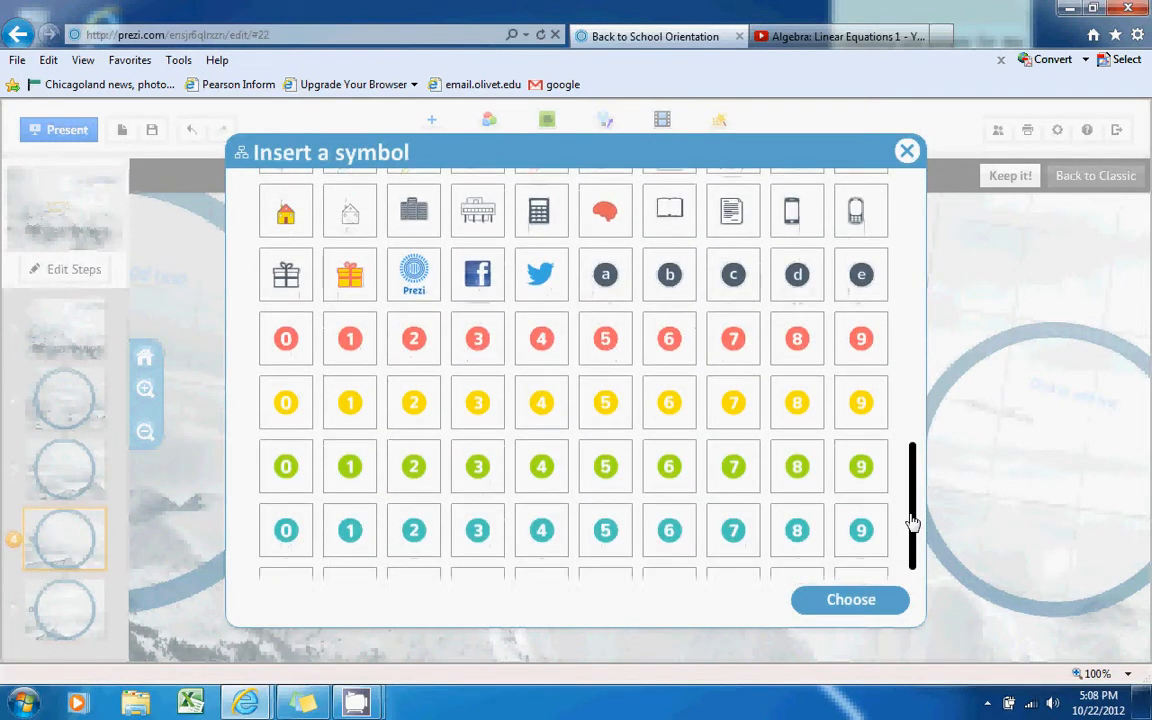
left_click(906, 151)
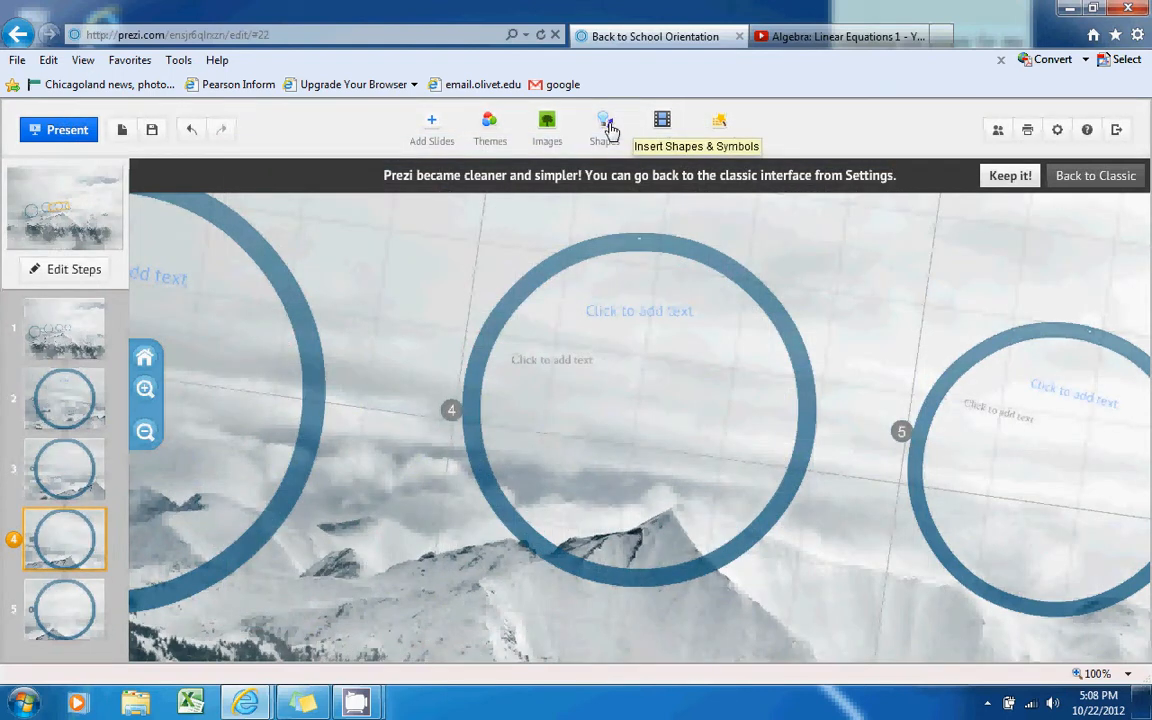
left_click(604, 125)
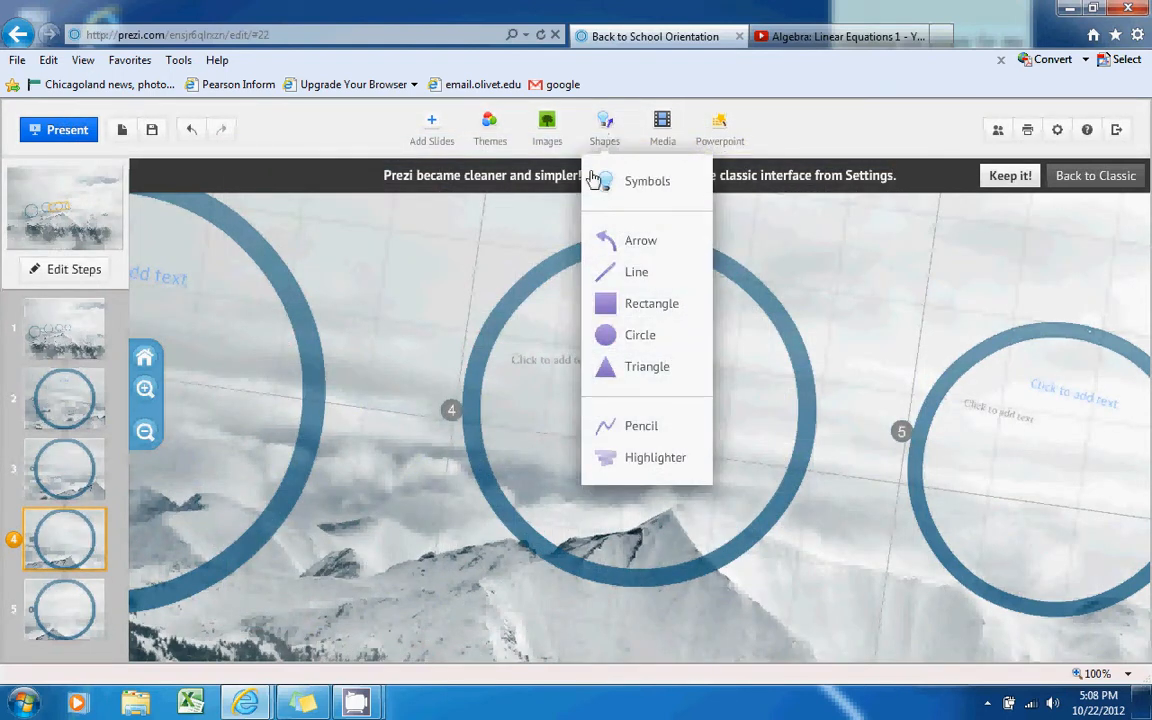
left_click(640, 240)
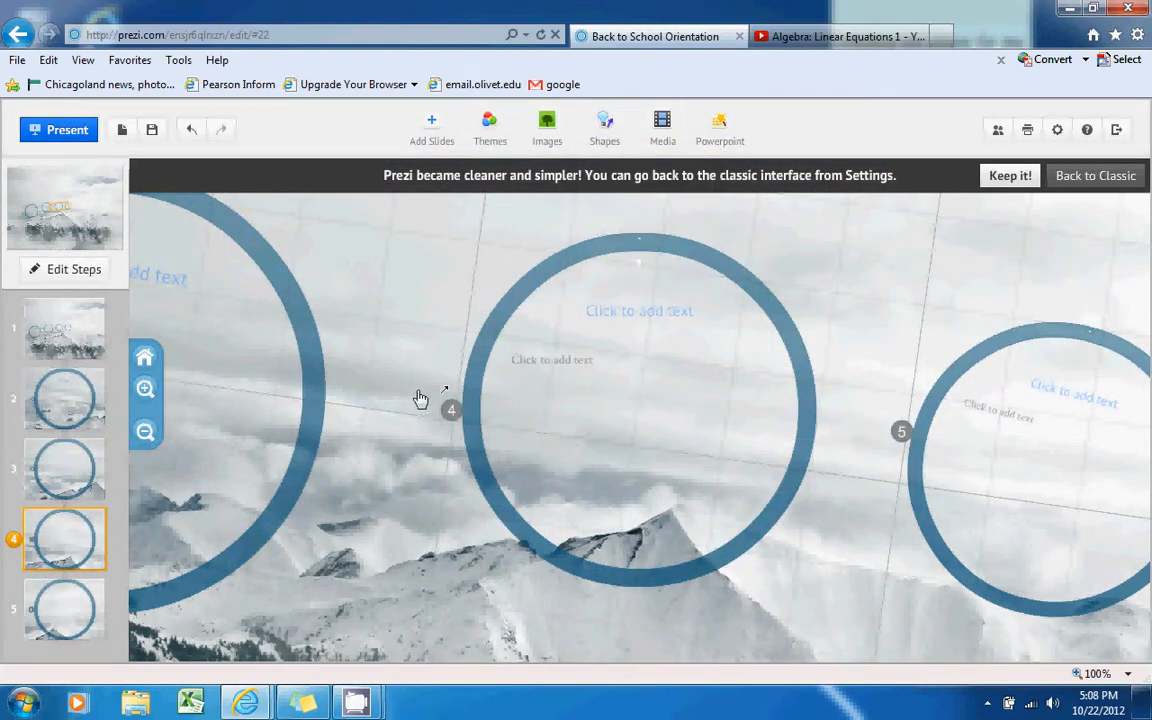
left_click_drag(816, 394, 930, 405)
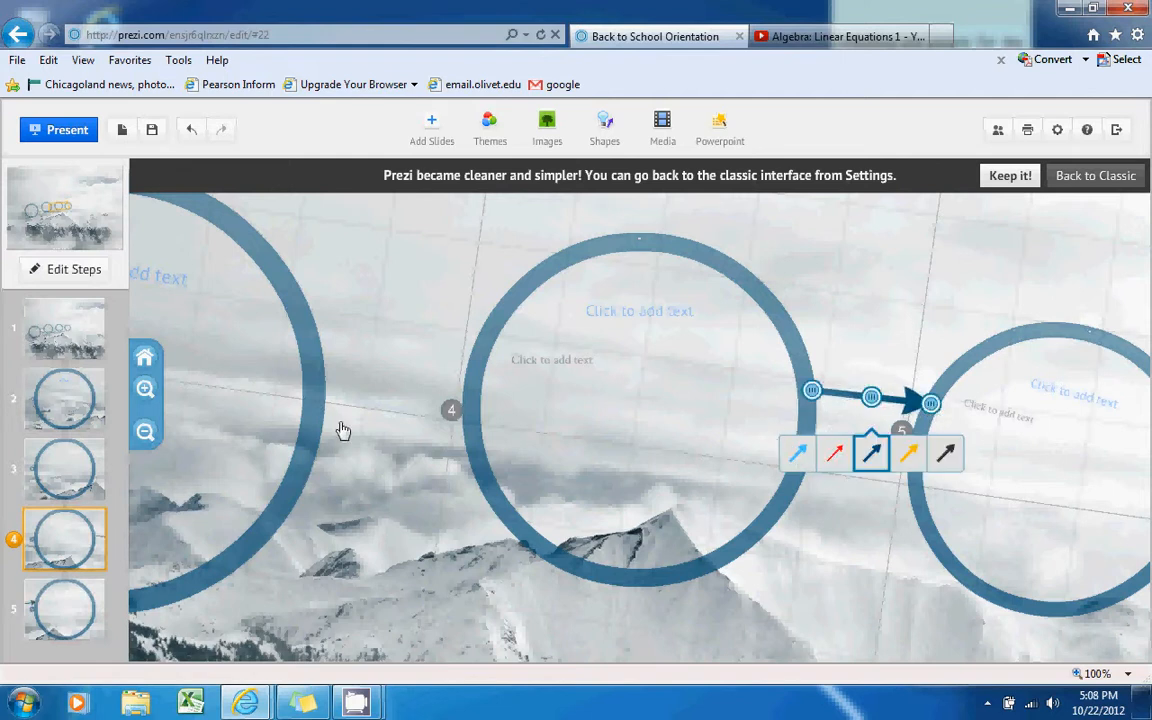
left_click(90, 606)
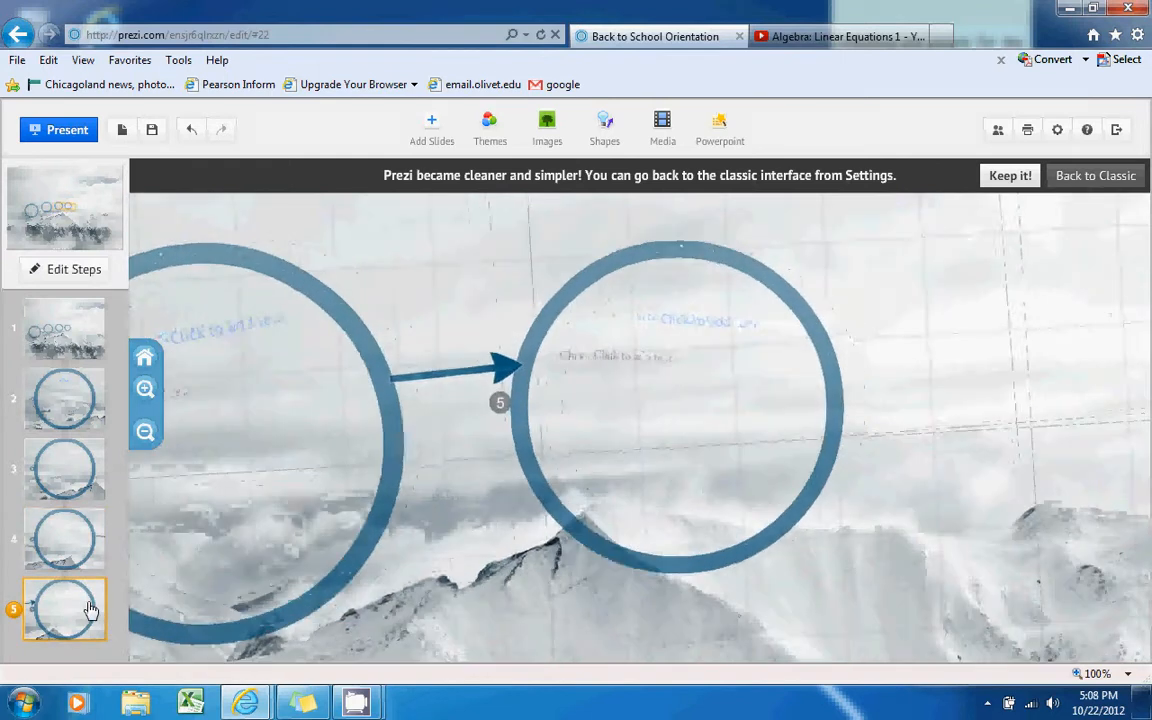
left_click(65, 535)
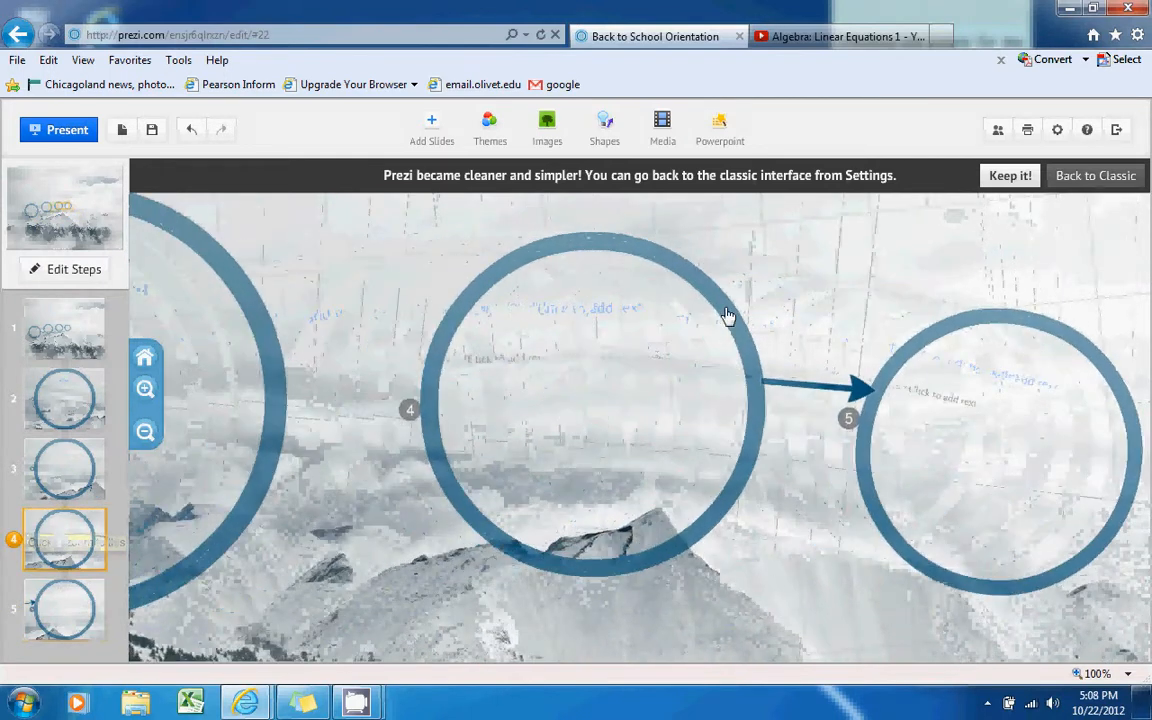
left_click(841, 402)
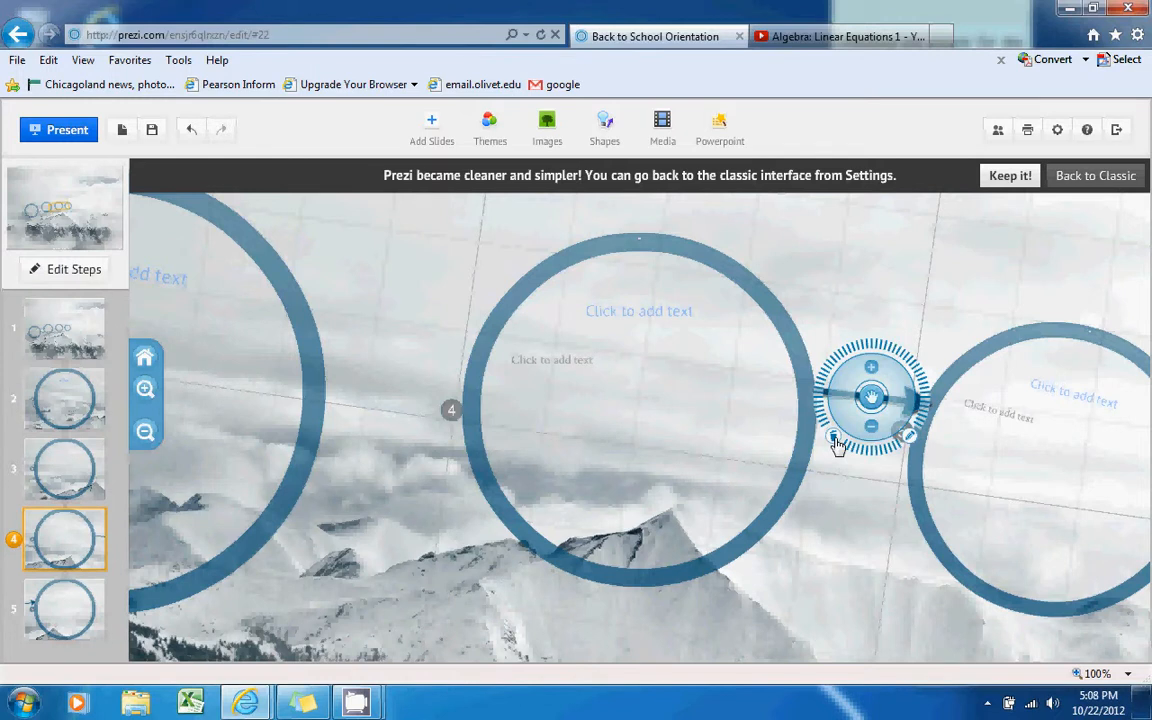
left_click(835, 446)
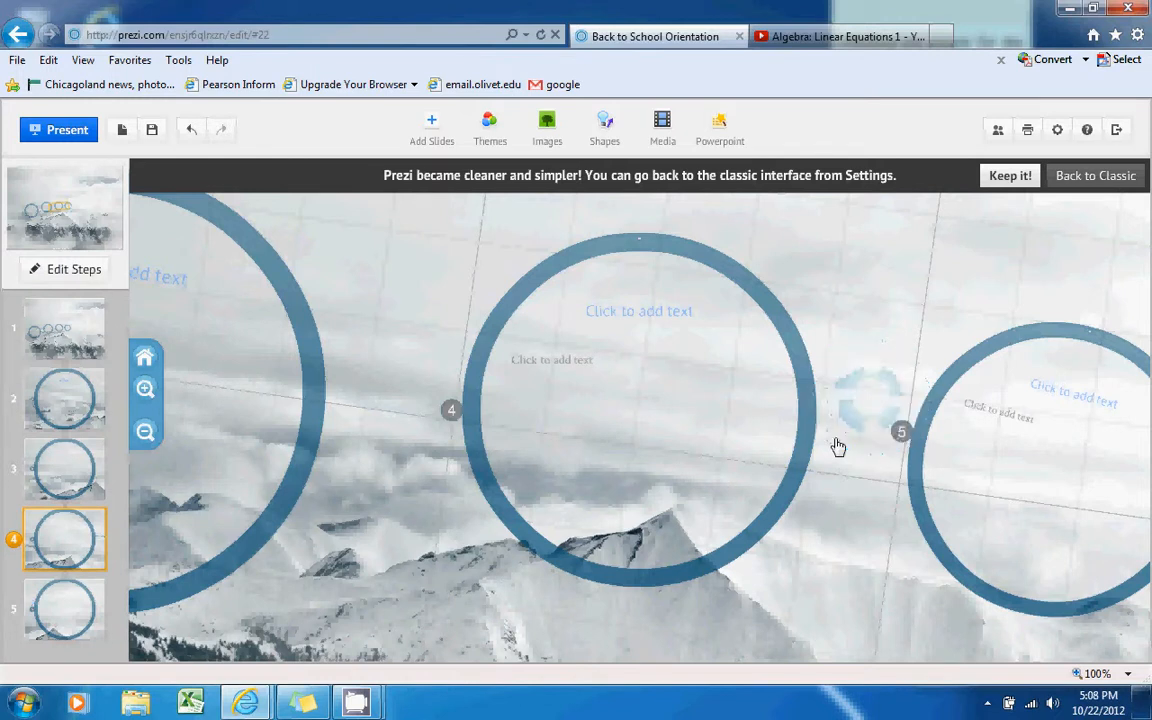
left_click(601, 138)
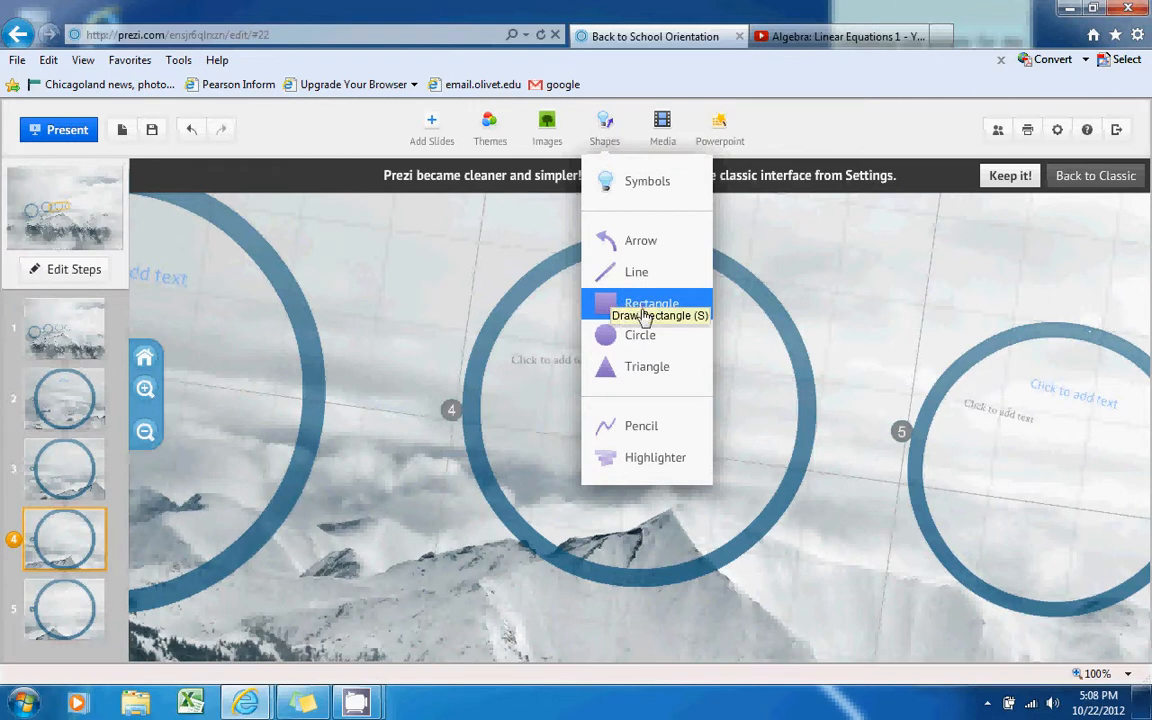
Draw a pencil scribble in circle 4, resize it, then delete it
left_click(630, 426)
left_click_drag(620, 362, 720, 348)
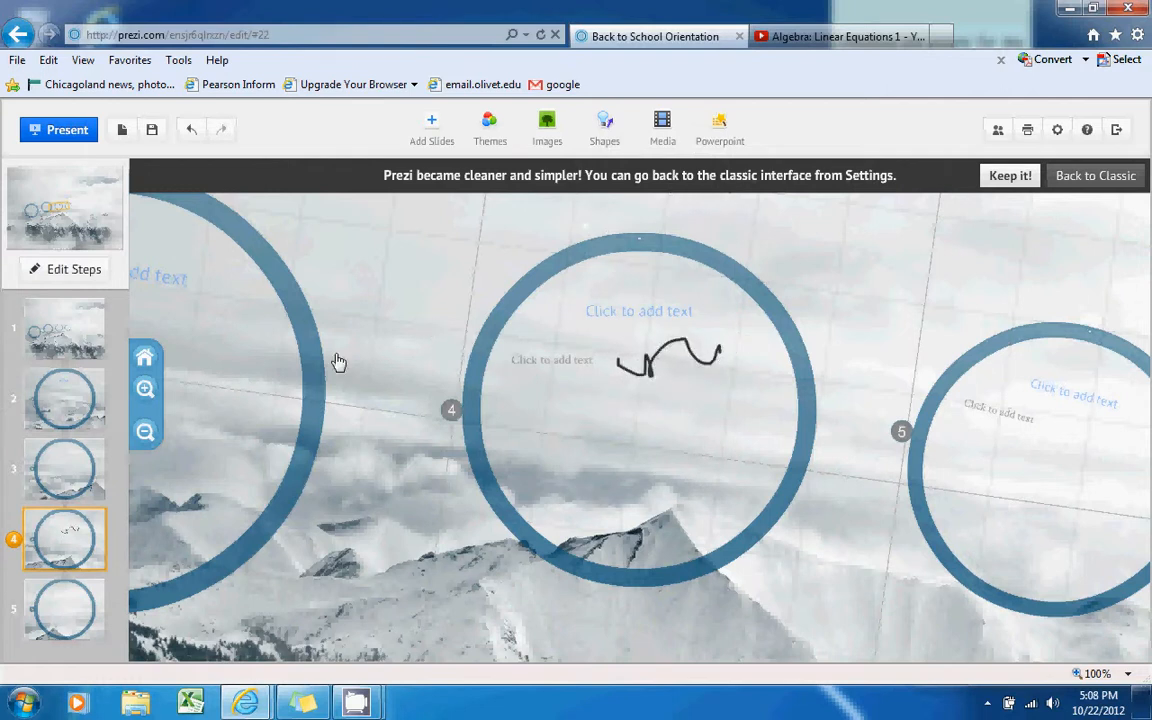
left_click(651, 368)
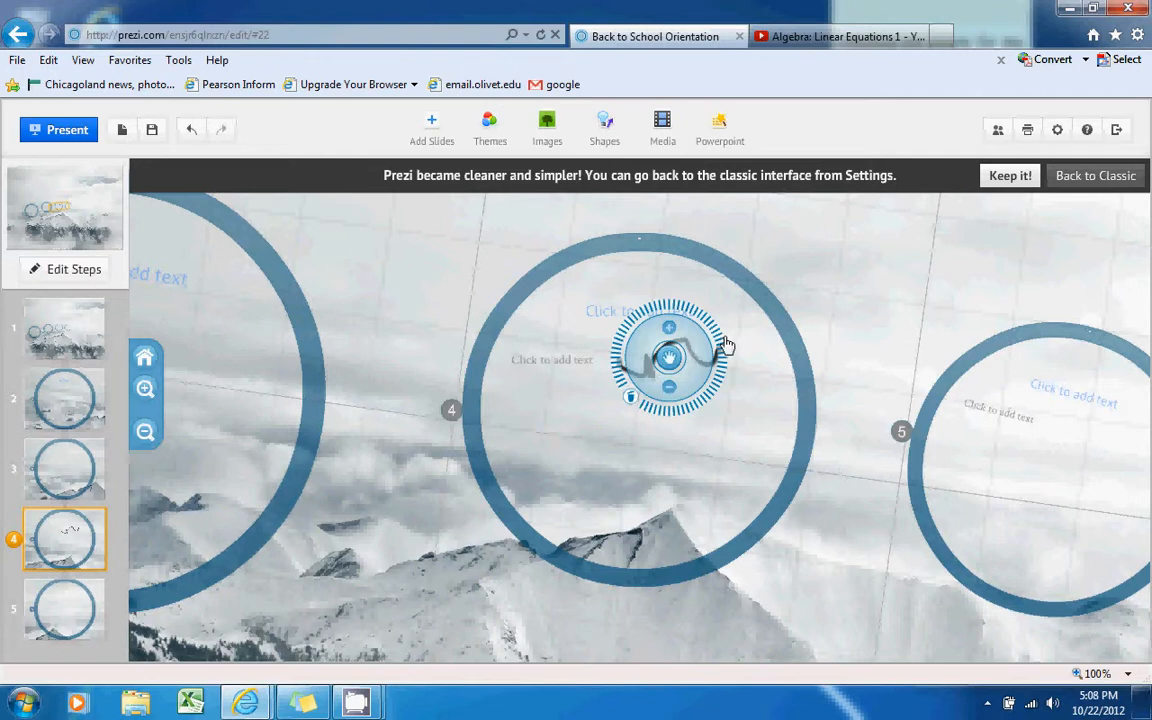
mouse_move(726, 358)
left_mouse_down()
mouse_move(699, 302)
mouse_move(663, 330)
mouse_move(672, 333)
left_mouse_up()
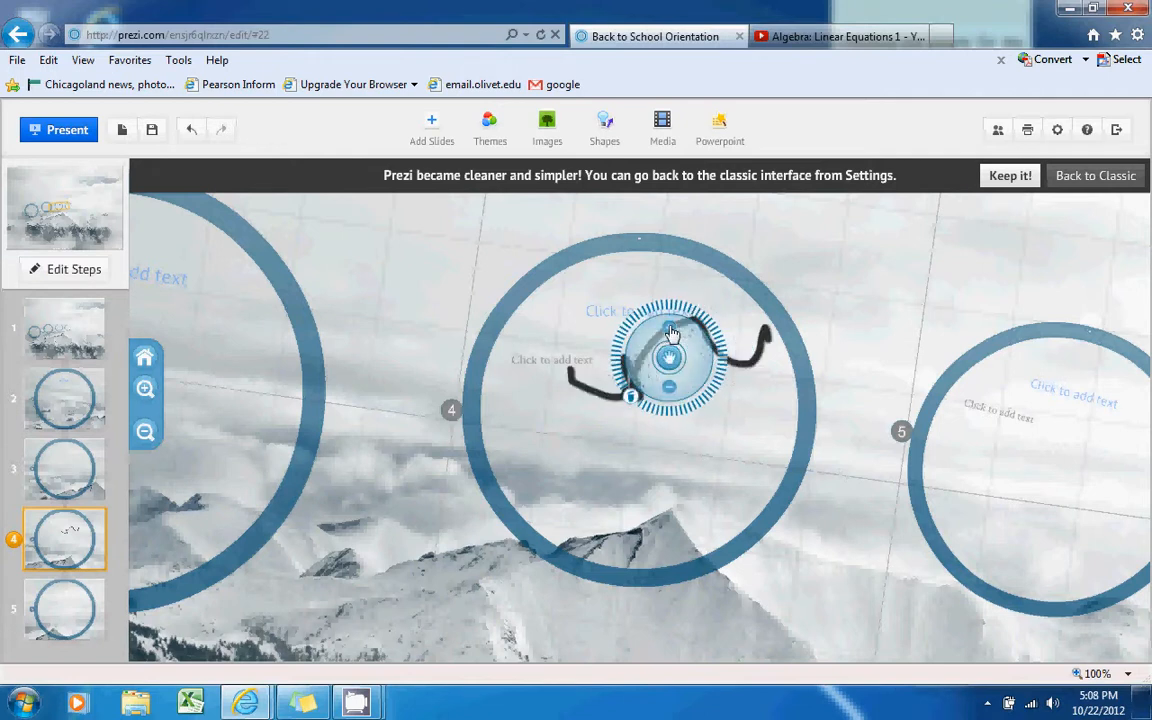
left_click(671, 388)
left_click(632, 398)
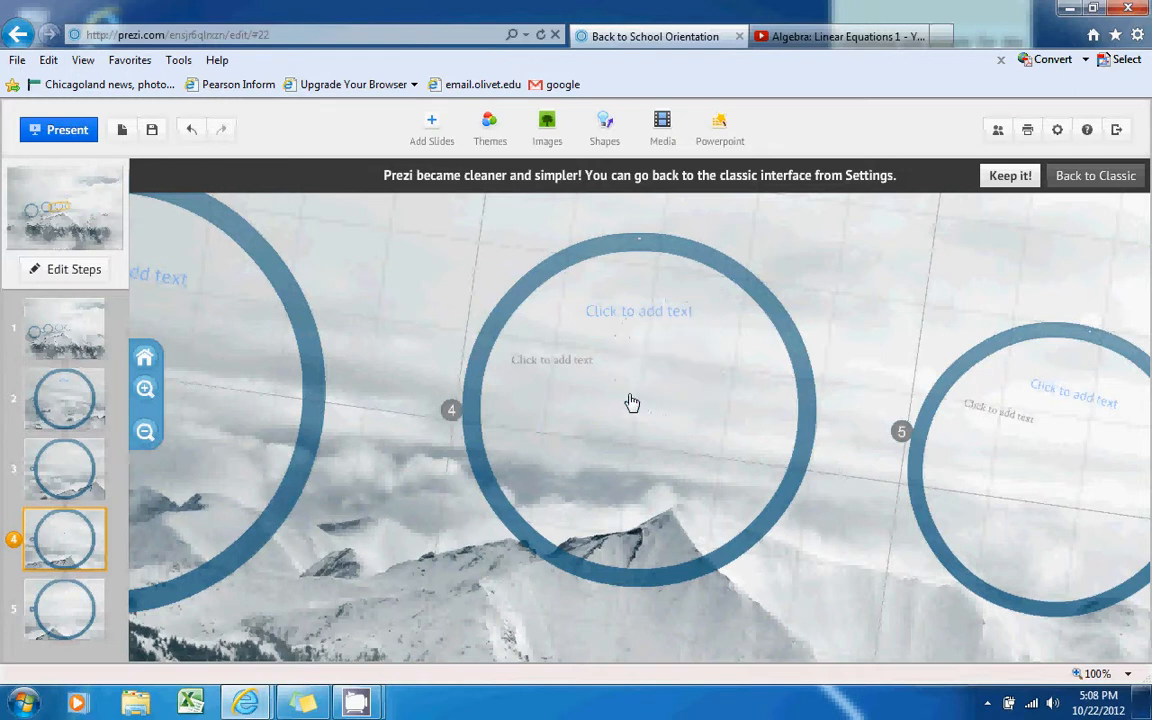
Draw a highlighter stroke across circle 4's title, delete it, then go to frame 5
left_click(605, 146)
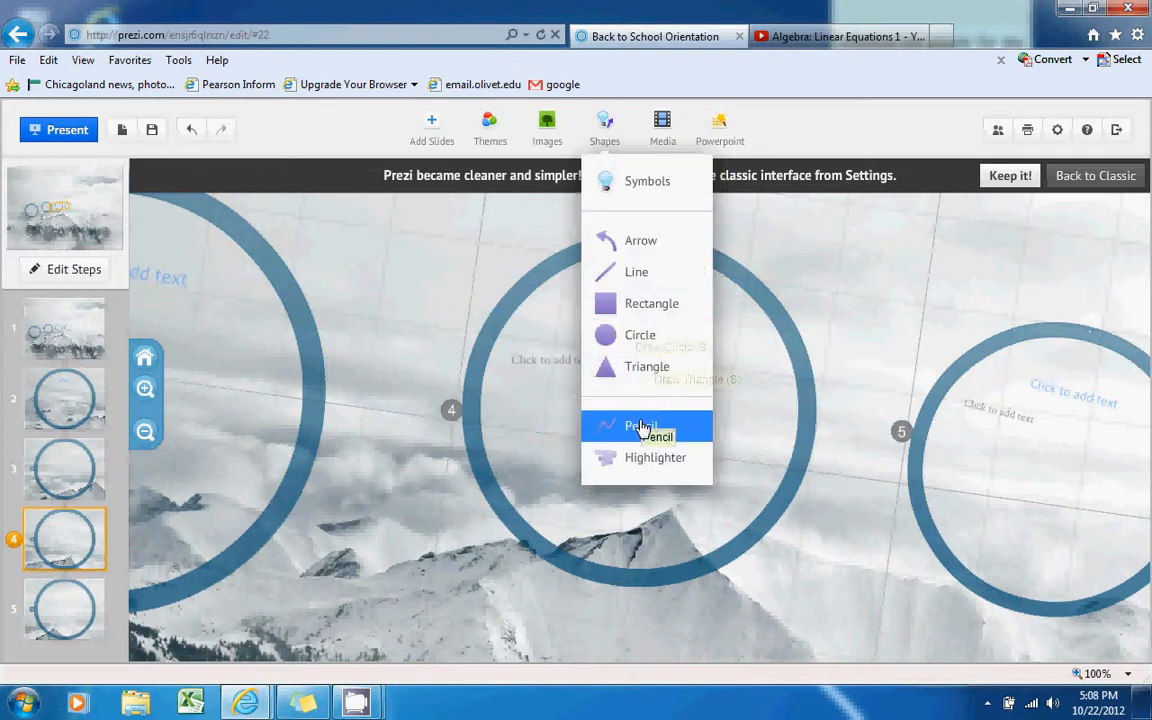
left_click(634, 460)
mouse_move(587, 313)
left_mouse_down()
mouse_move(732, 334)
mouse_move(545, 336)
left_mouse_up()
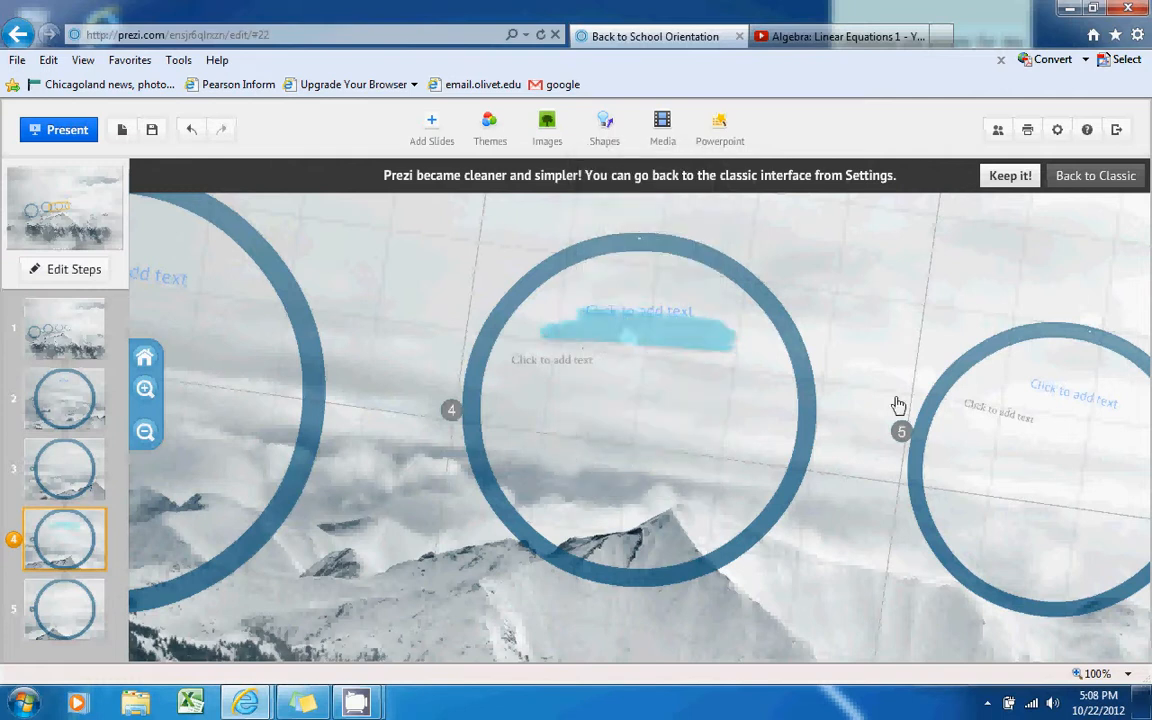
left_click(698, 350)
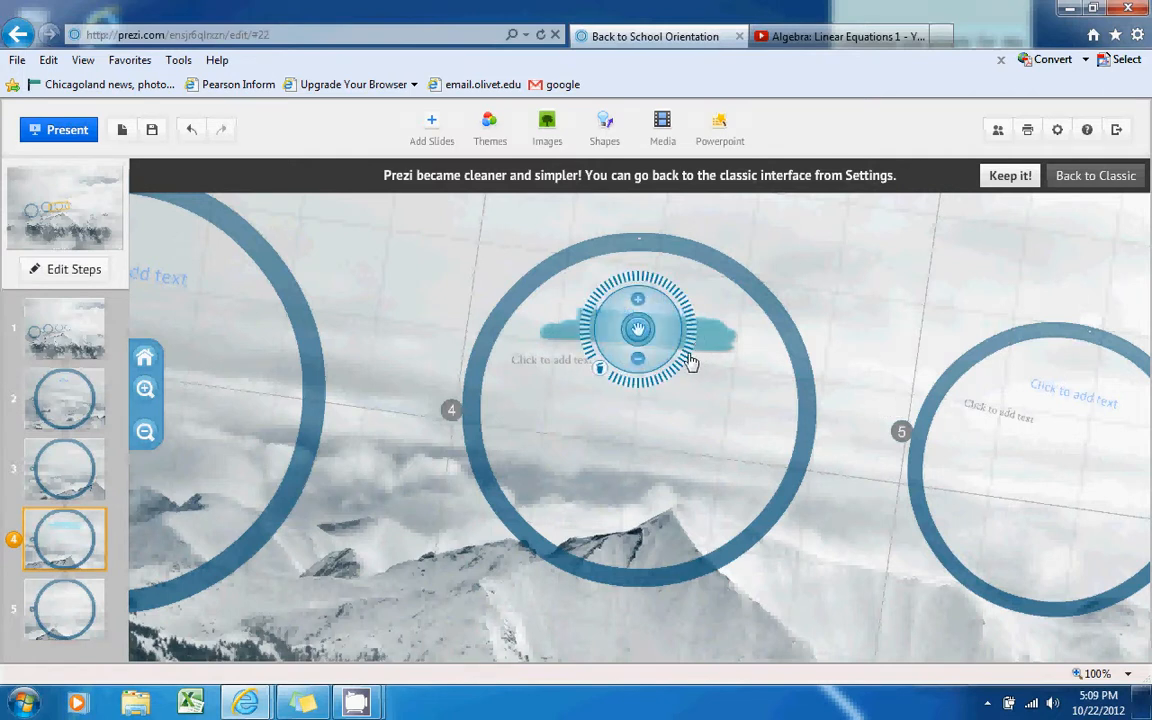
left_click(600, 368)
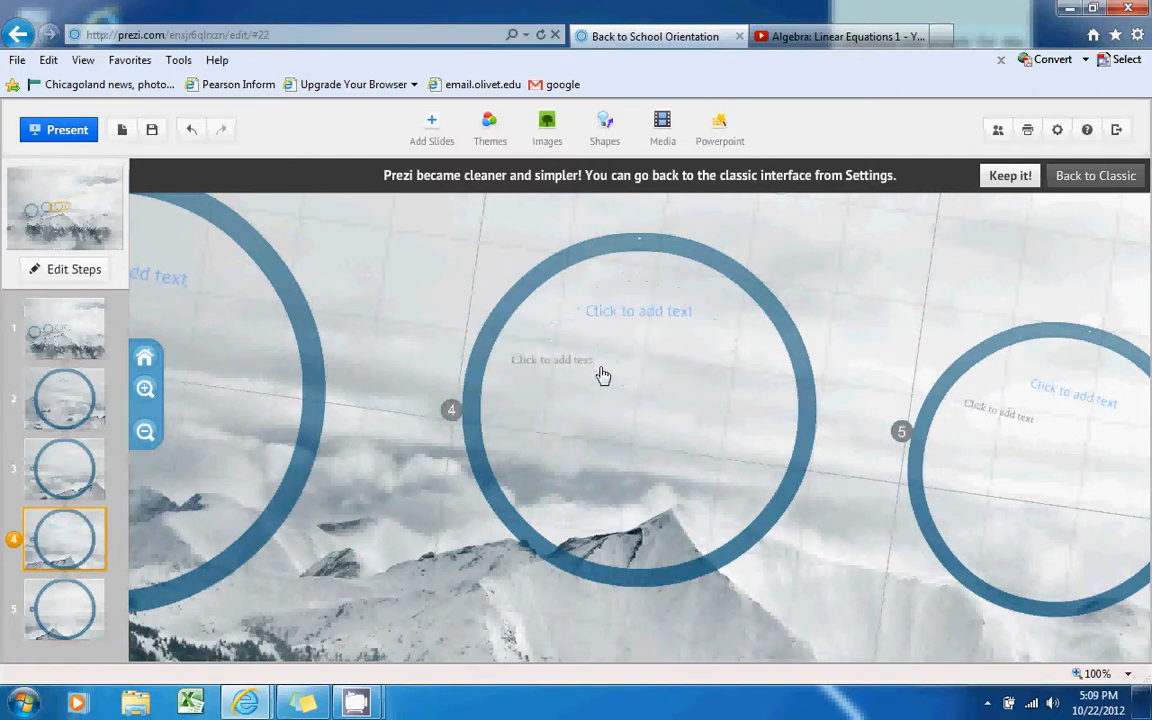
left_click(100, 590)
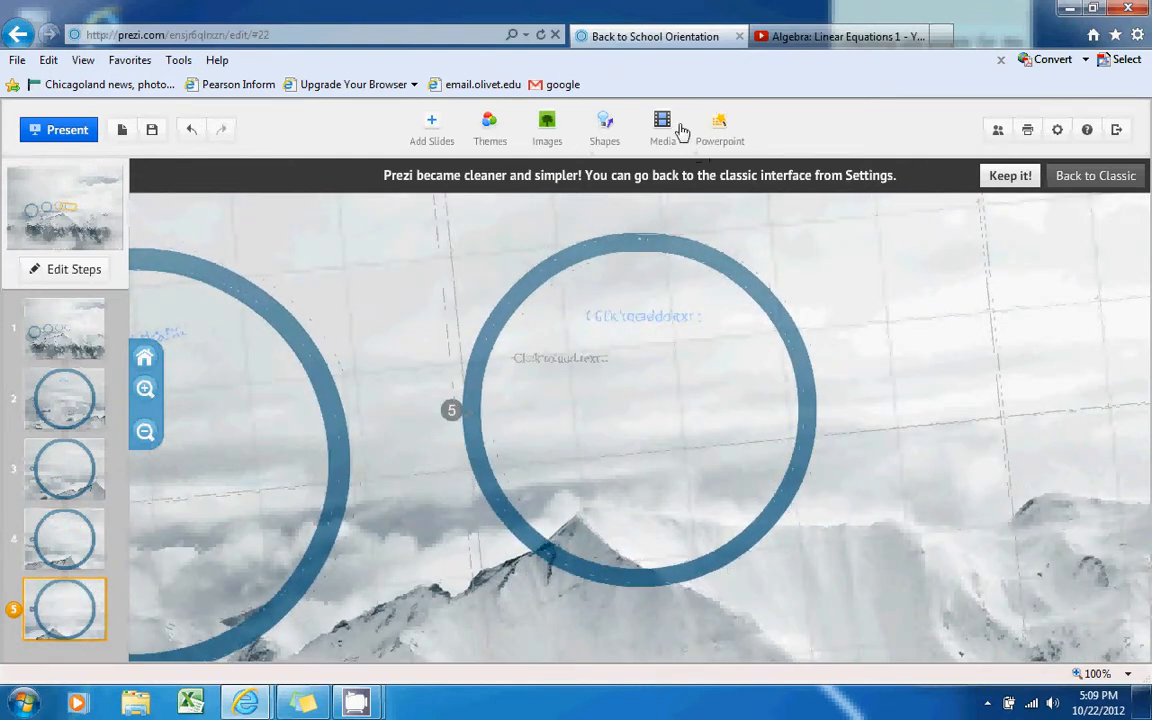
left_click(665, 127)
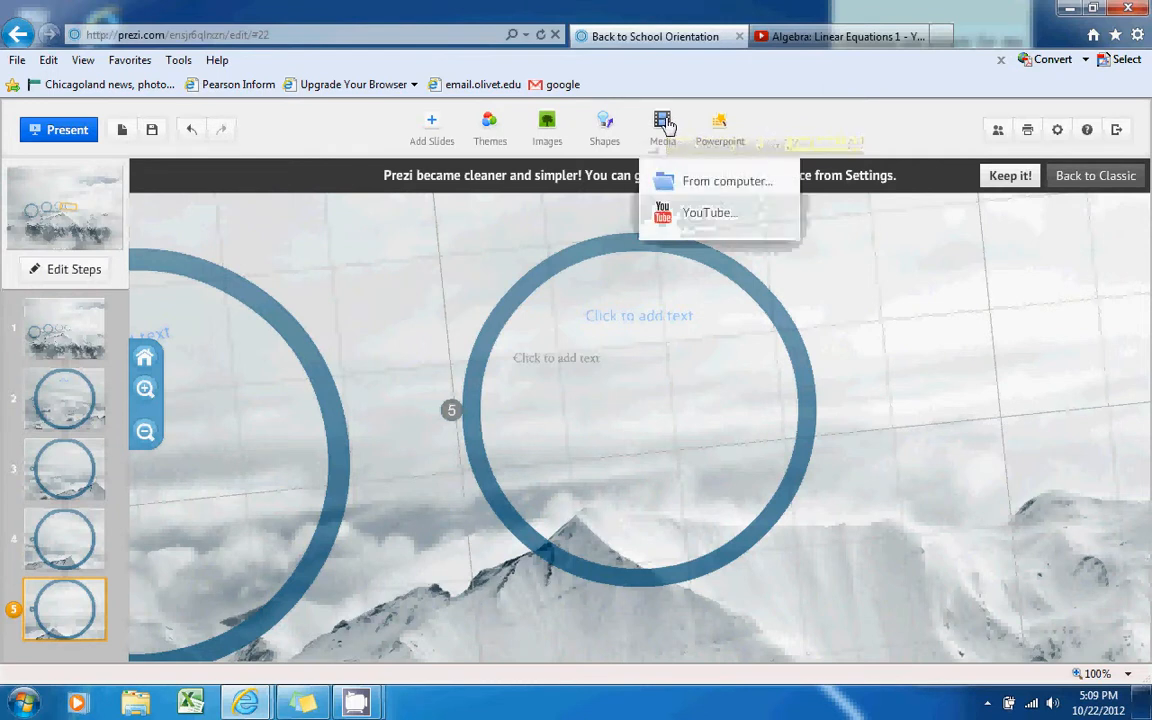
left_click(684, 190)
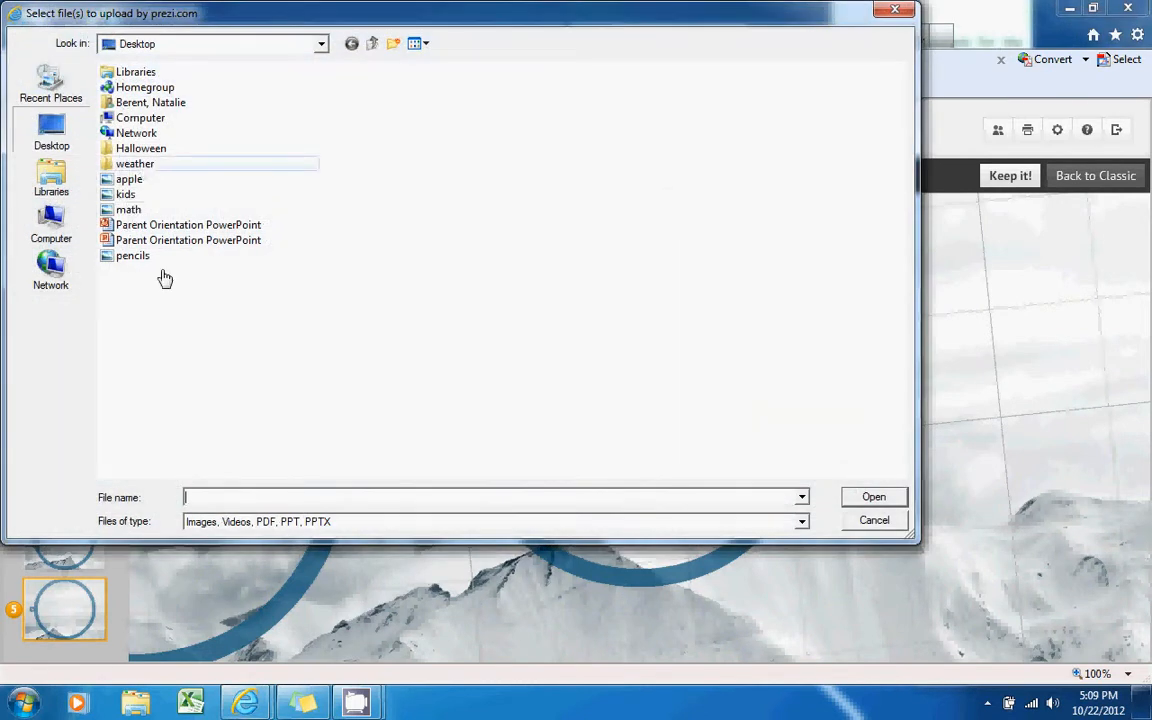
double_click(128, 150)
left_click(130, 158)
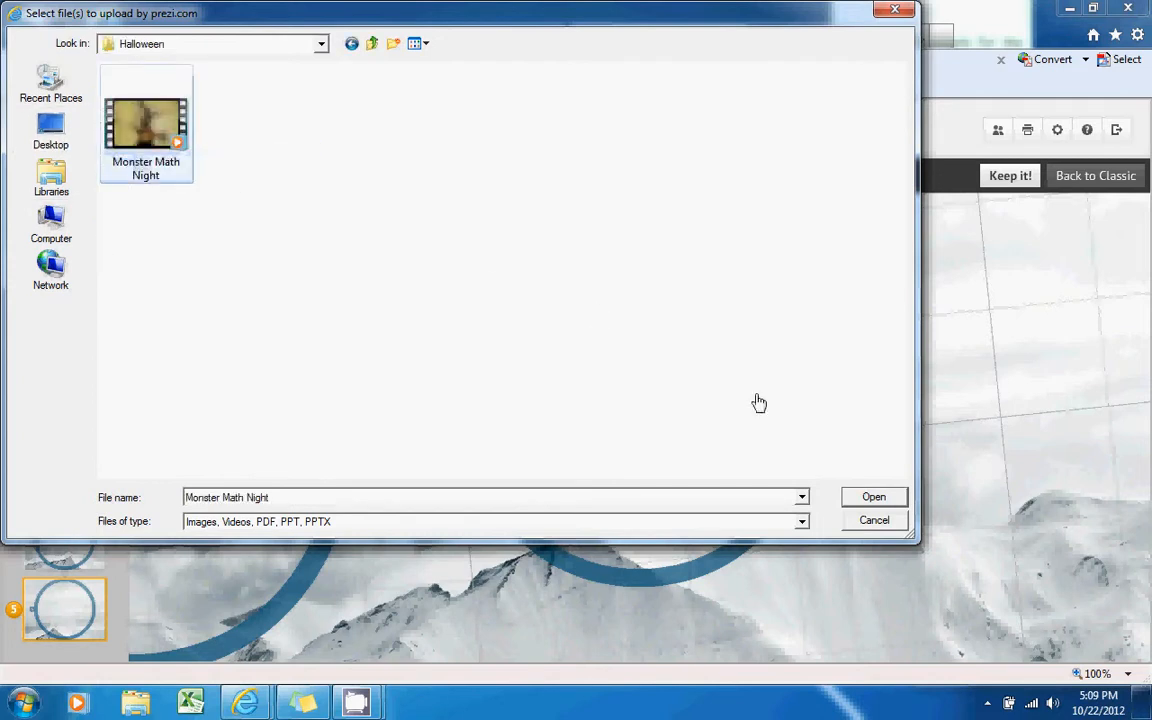
left_click(892, 499)
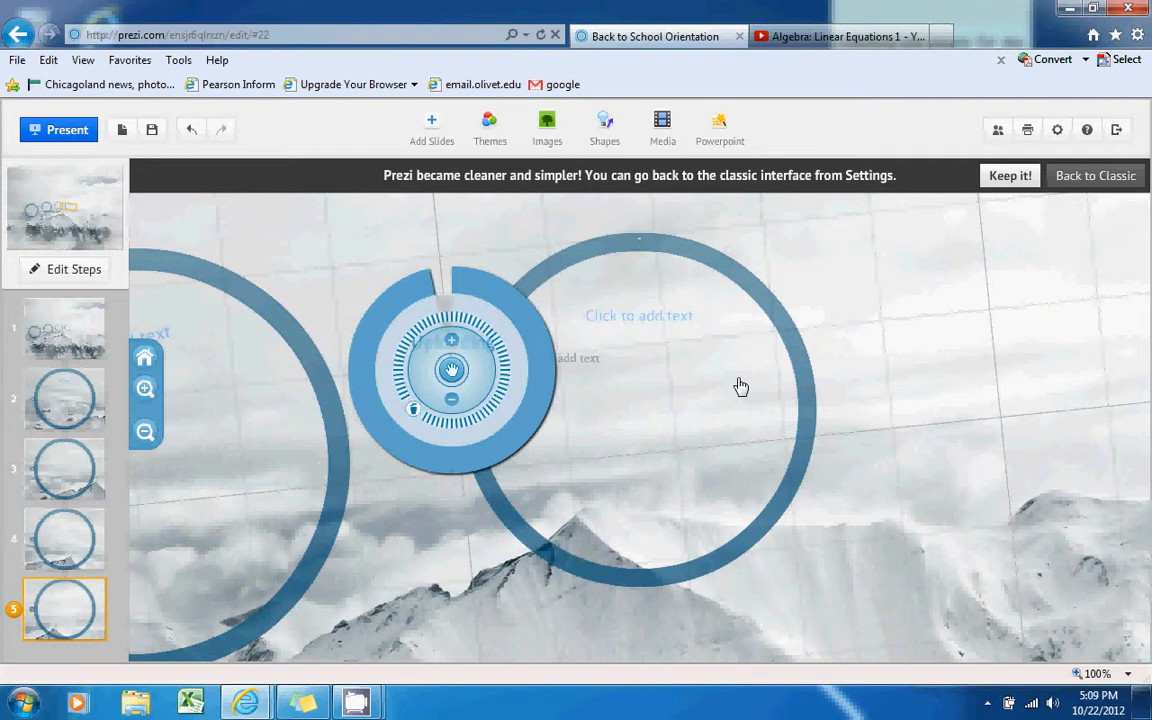
left_click(416, 411)
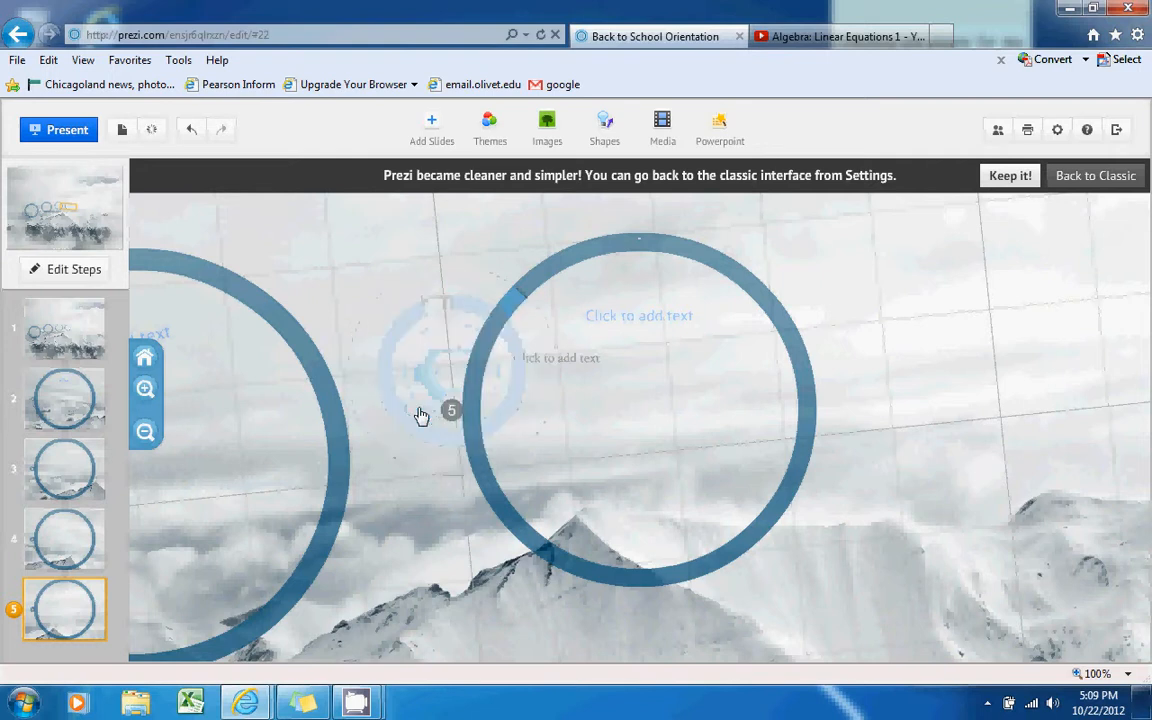
left_click(666, 126)
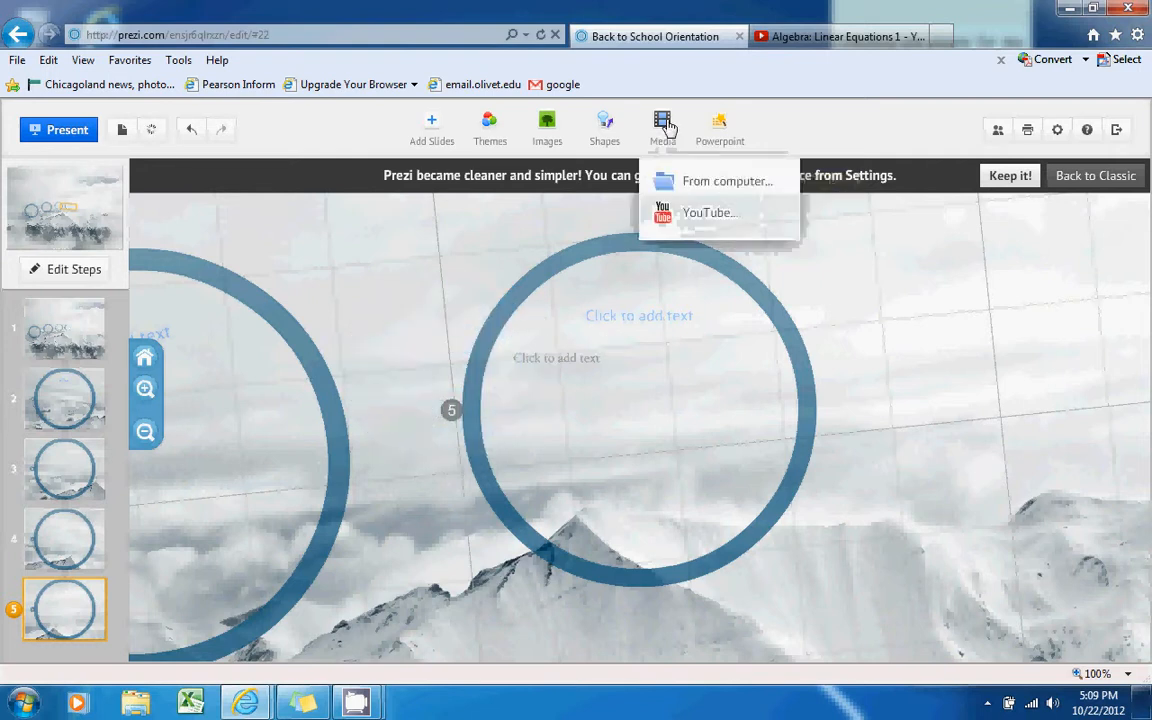
left_click(698, 215)
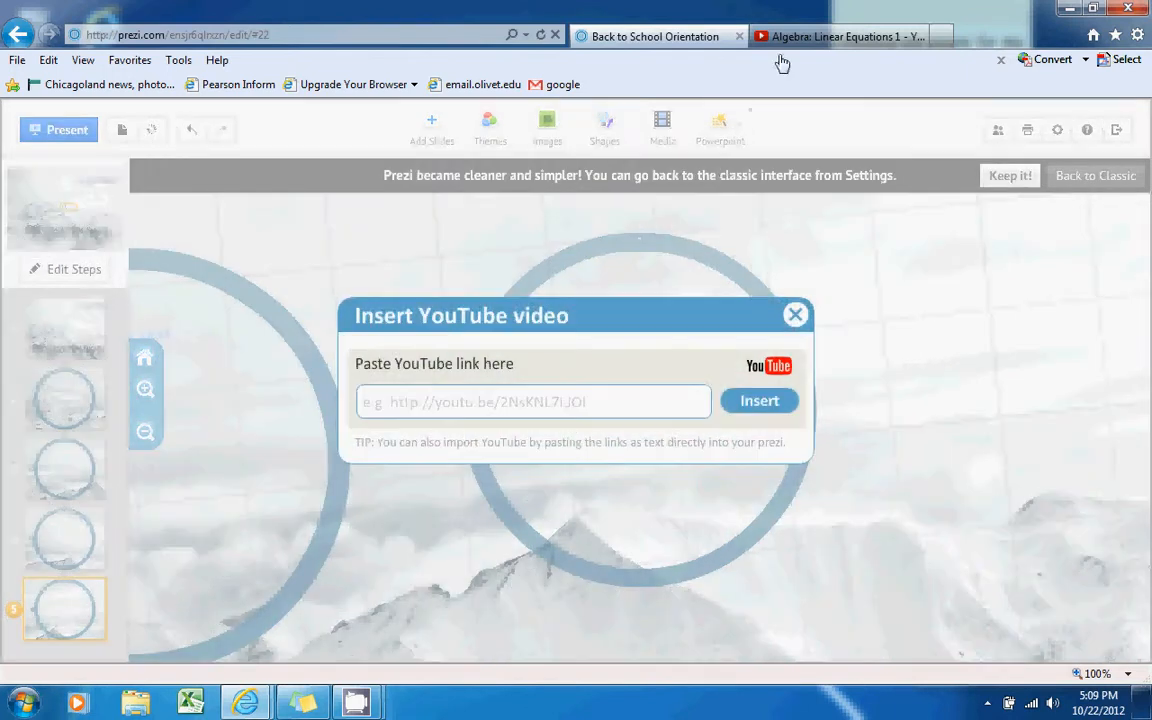
left_click(798, 40)
left_click(318, 35)
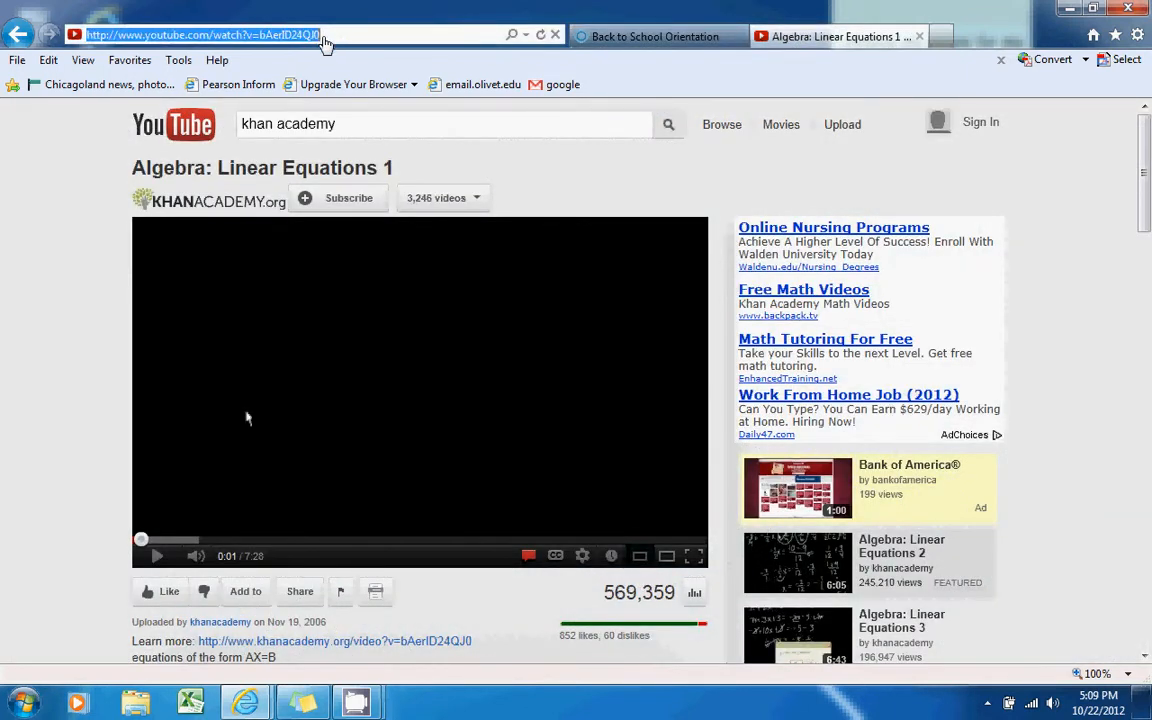
right_click(324, 40)
left_click(258, 100)
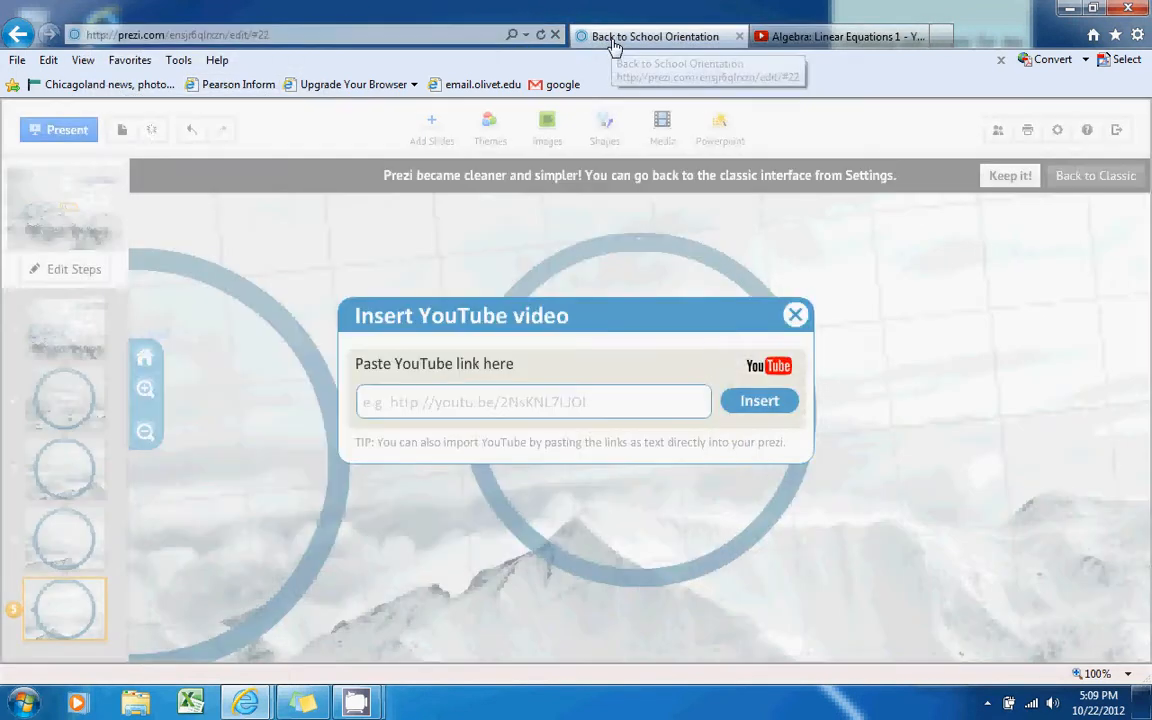
left_click(612, 42)
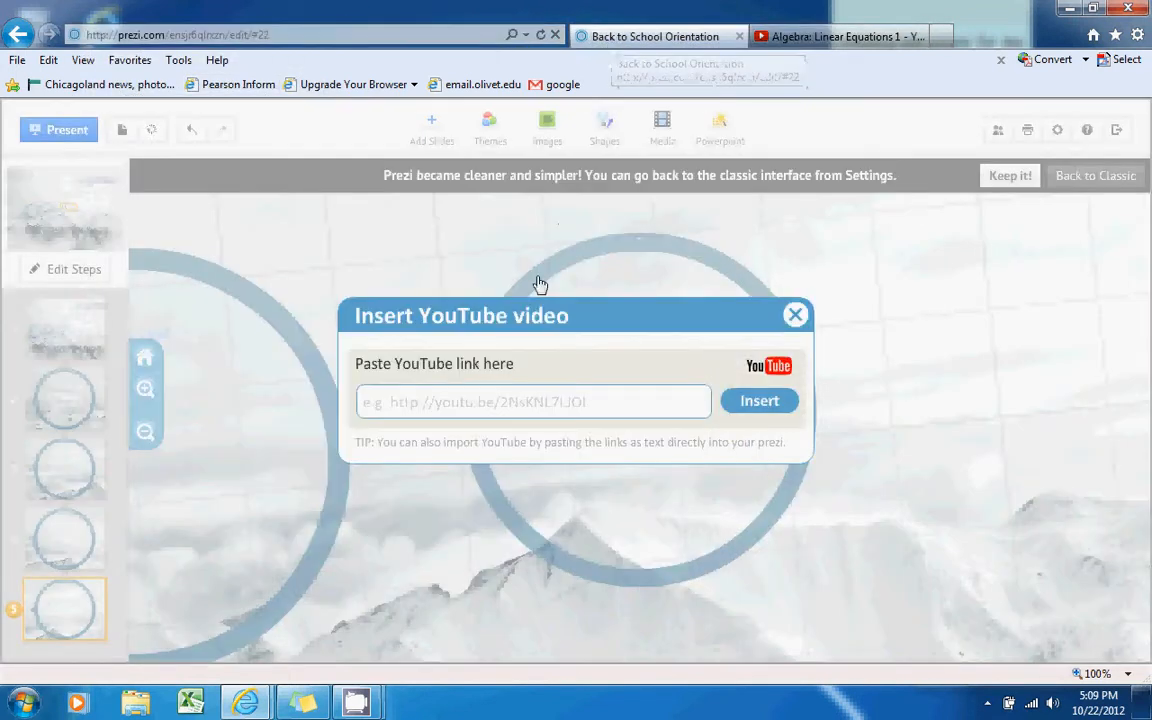
left_click(477, 413)
key("ctrl+v")
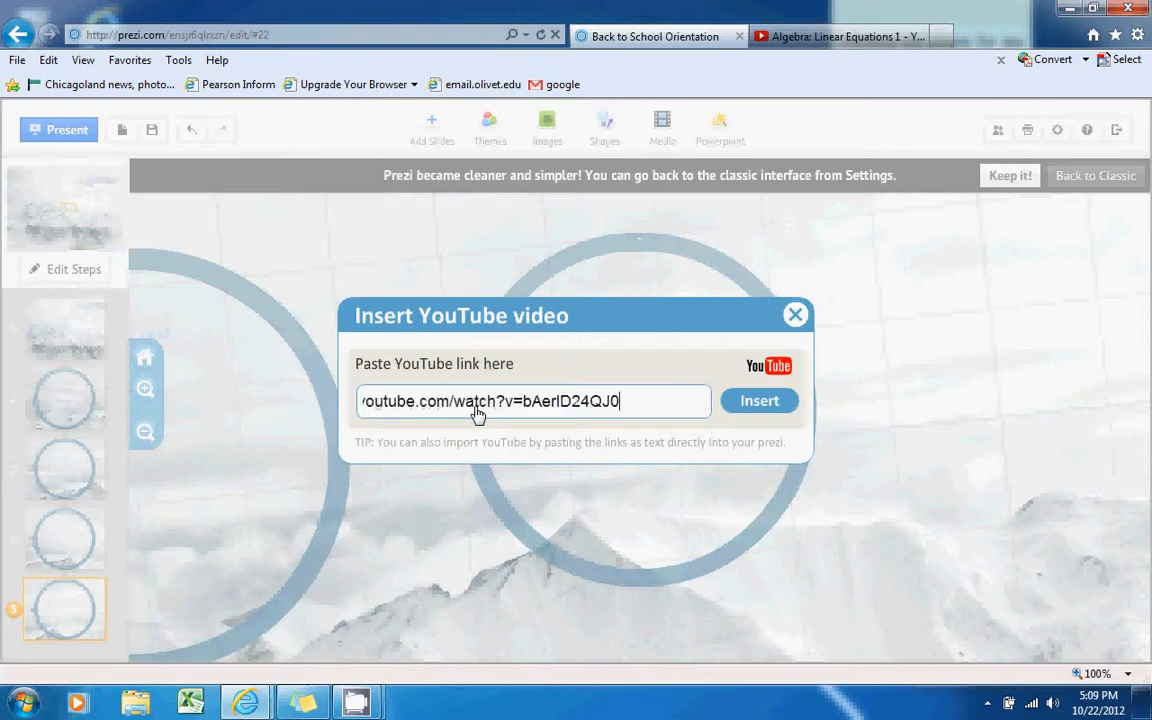
left_click(760, 401)
left_click_drag(578, 337, 761, 391)
left_click(634, 462)
left_click(699, 397)
mouse_move(669, 401)
left_mouse_down()
mouse_move(660, 428)
mouse_move(679, 391)
mouse_move(671, 402)
left_mouse_up()
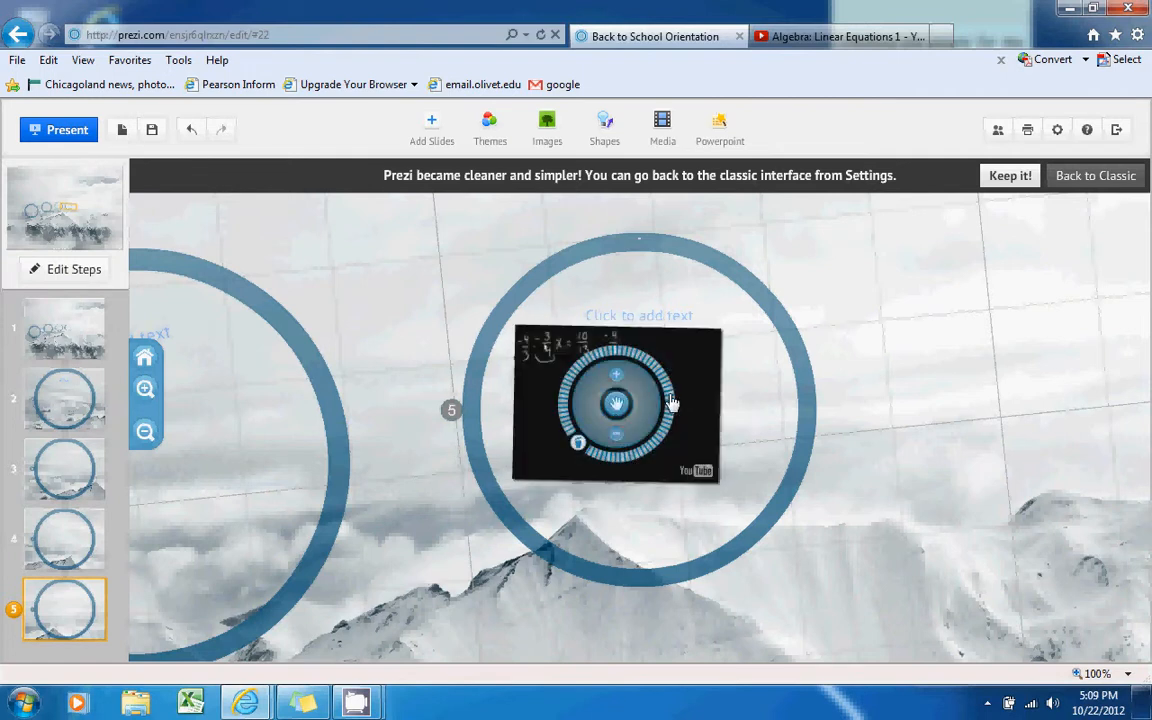
left_click(779, 411)
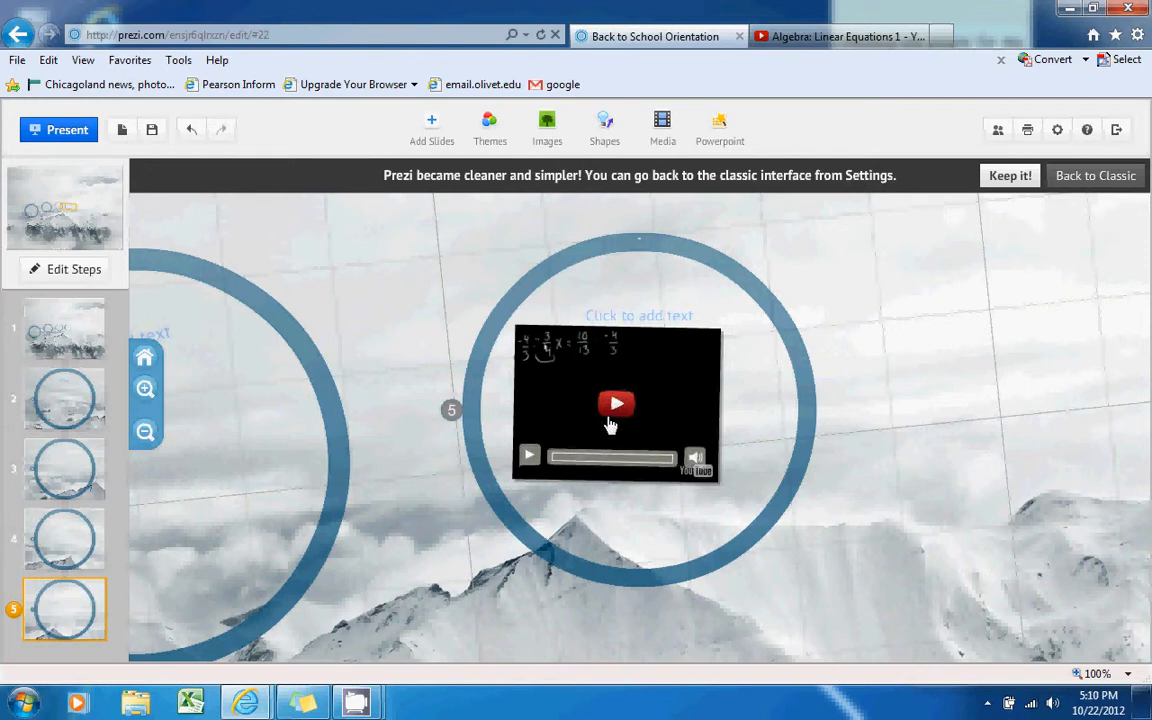
left_click(697, 411)
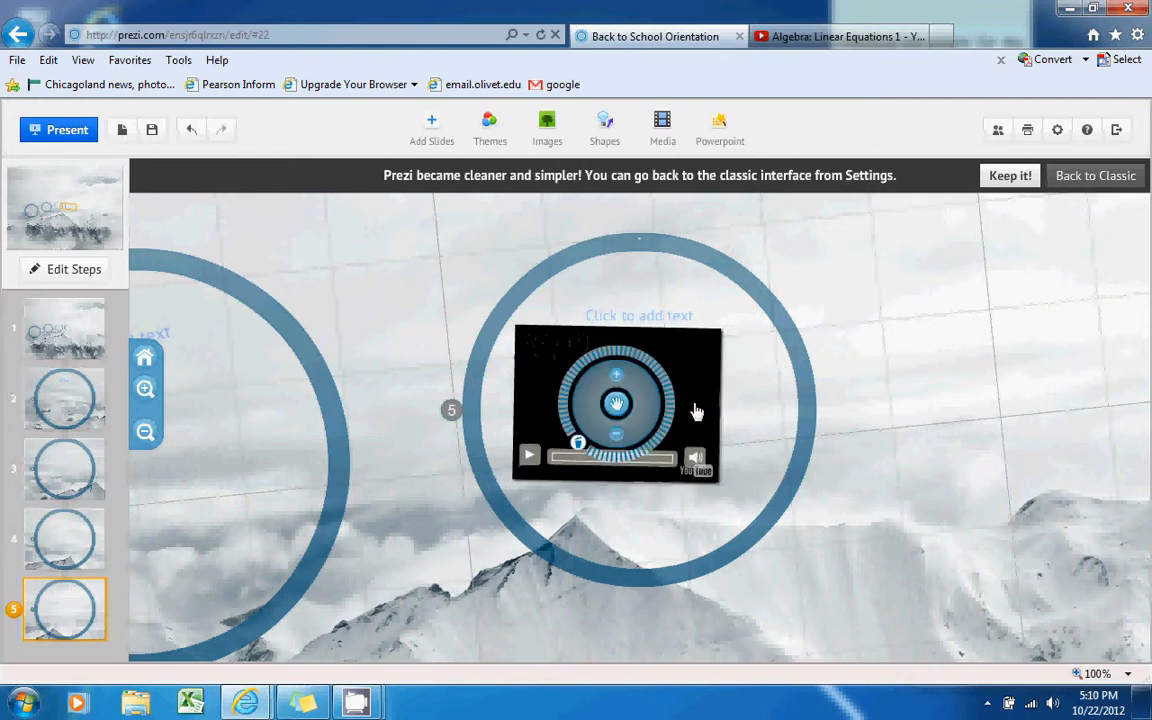
left_click(578, 445)
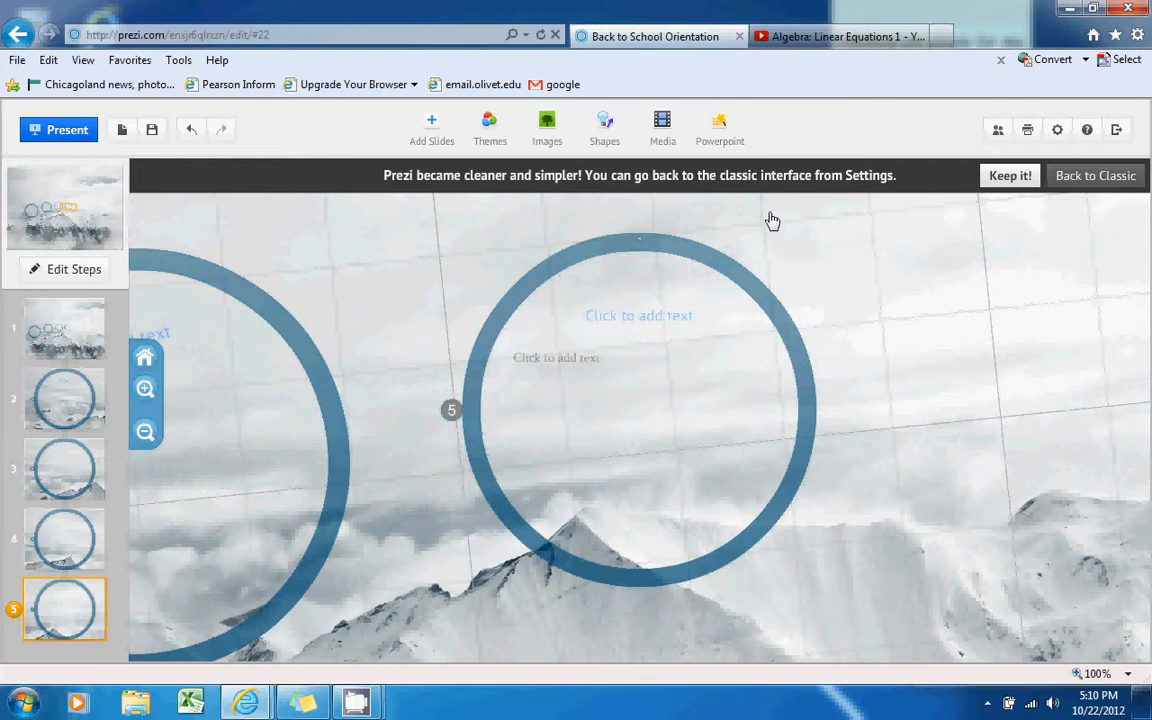
Import the Desktop's Parent Orientation PowerPoint and place its Homework slide into circle 5
left_click(720, 127)
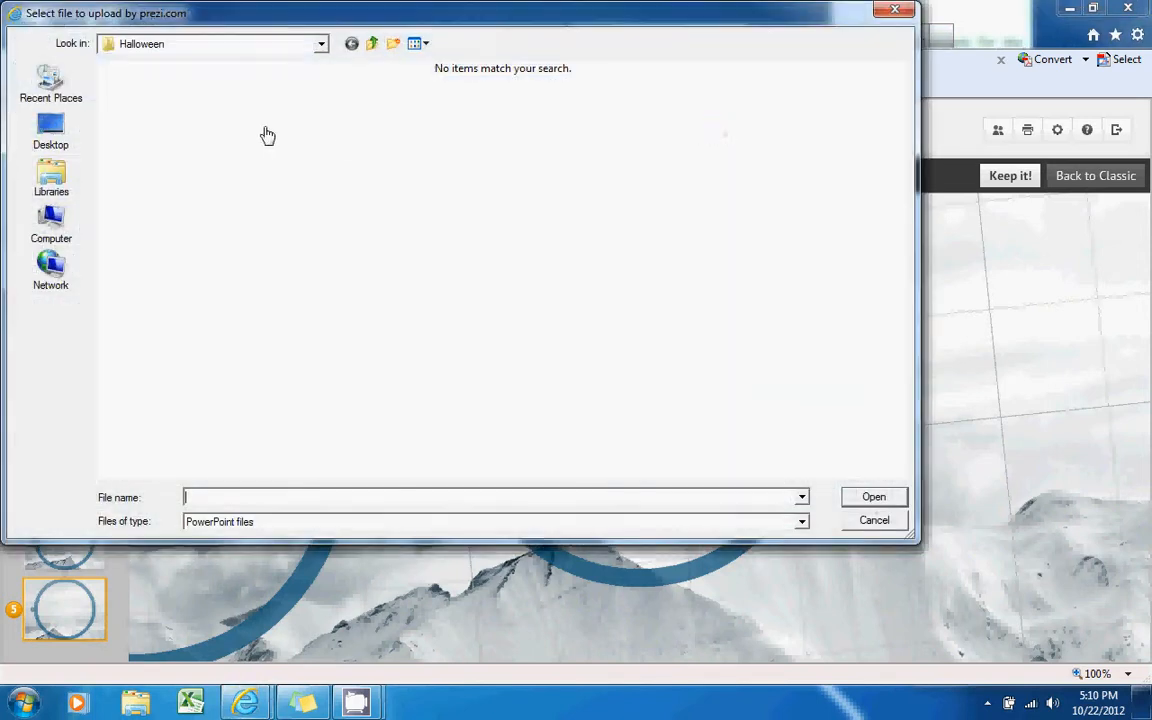
left_click(48, 122)
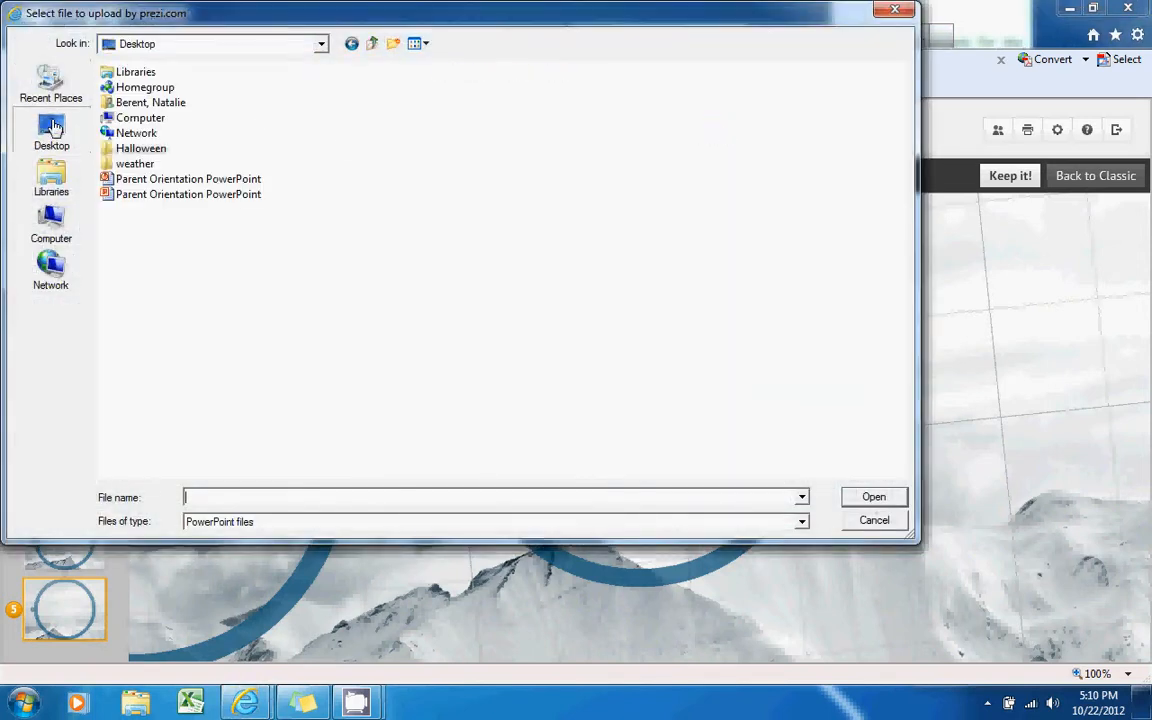
left_click(214, 181)
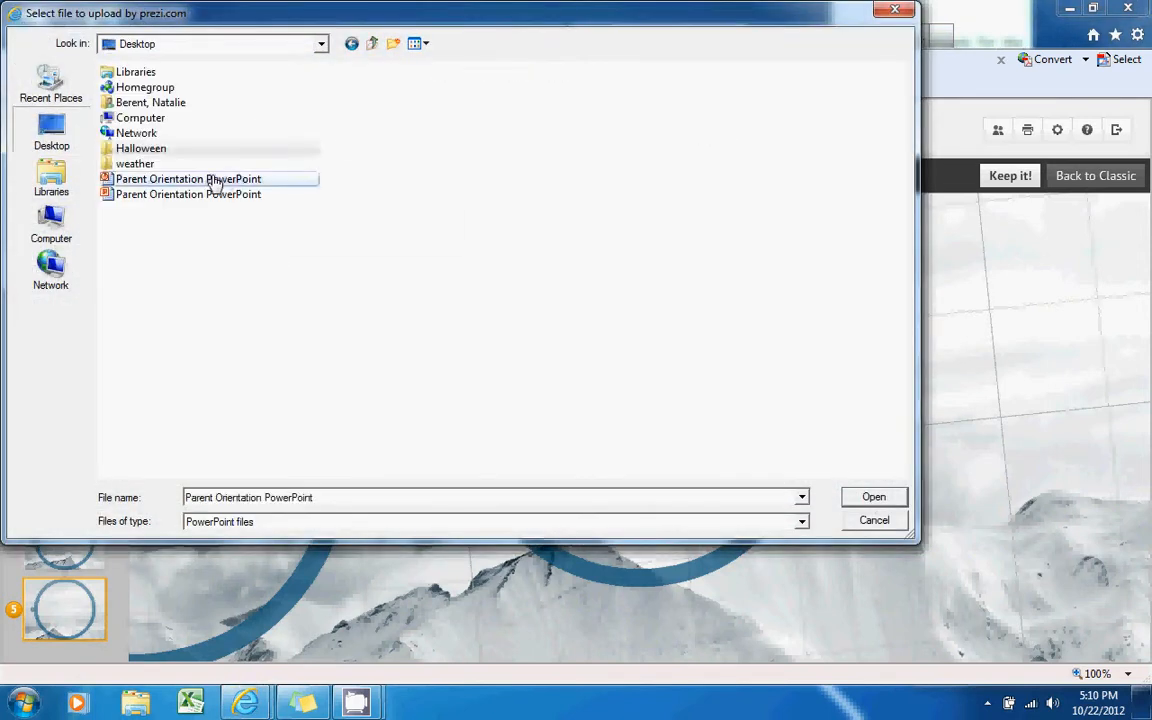
left_click(866, 500)
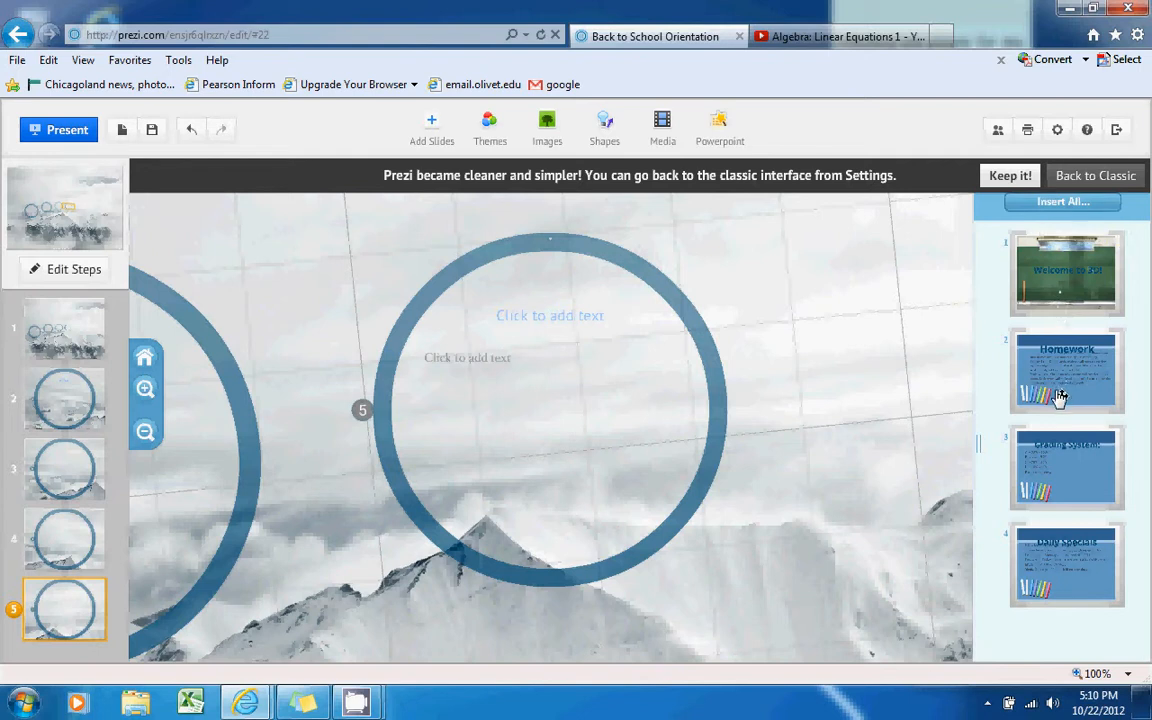
left_click_drag(1060, 381, 563, 392)
left_click(564, 442)
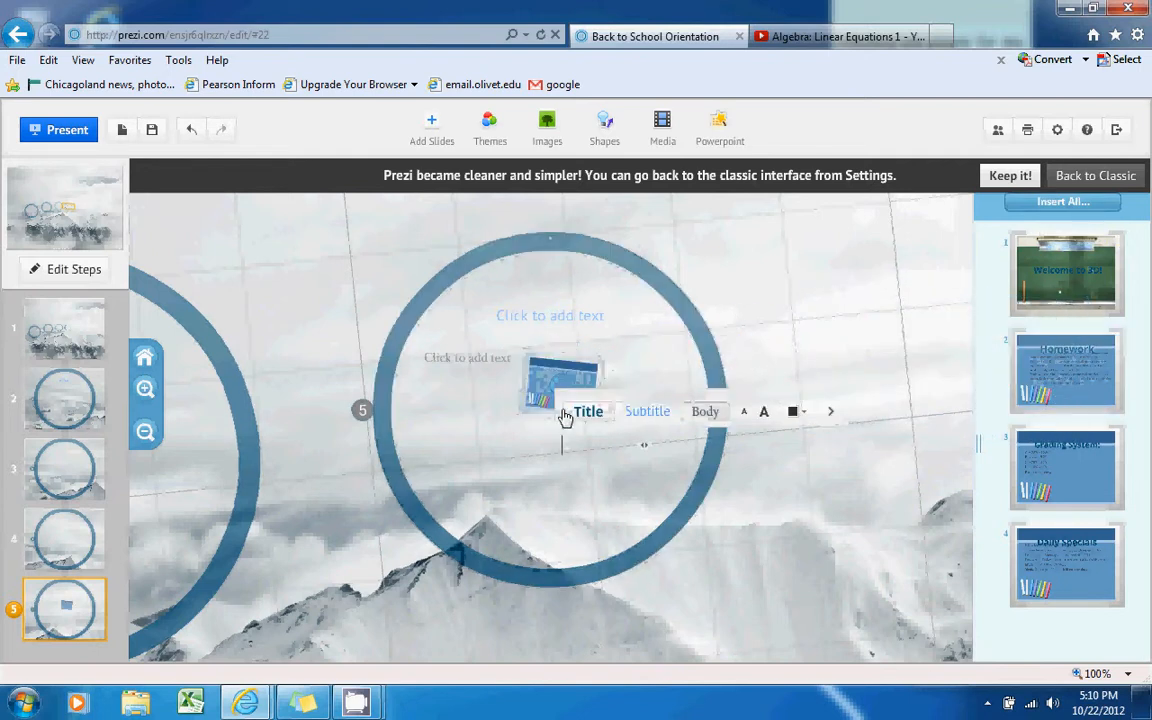
Enlarge the inserted Homework slide image three steps, then rotate and reposition it
left_click(561, 353)
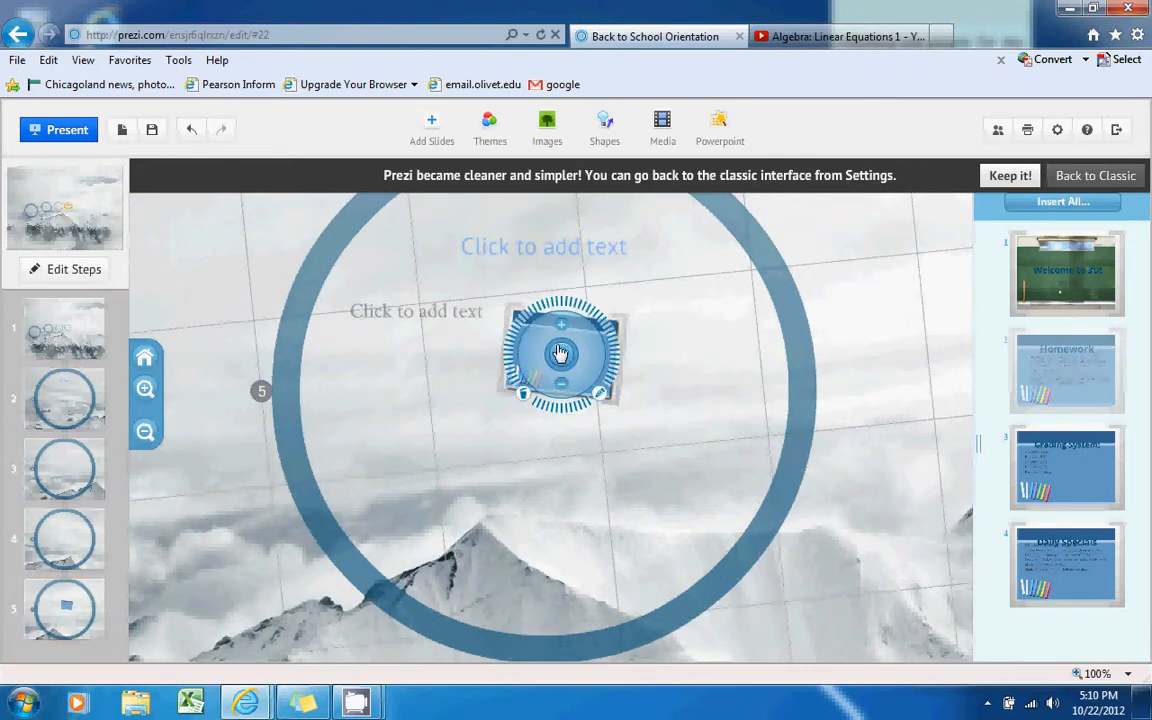
left_click(560, 328)
left_click(560, 328)
left_click(560, 328)
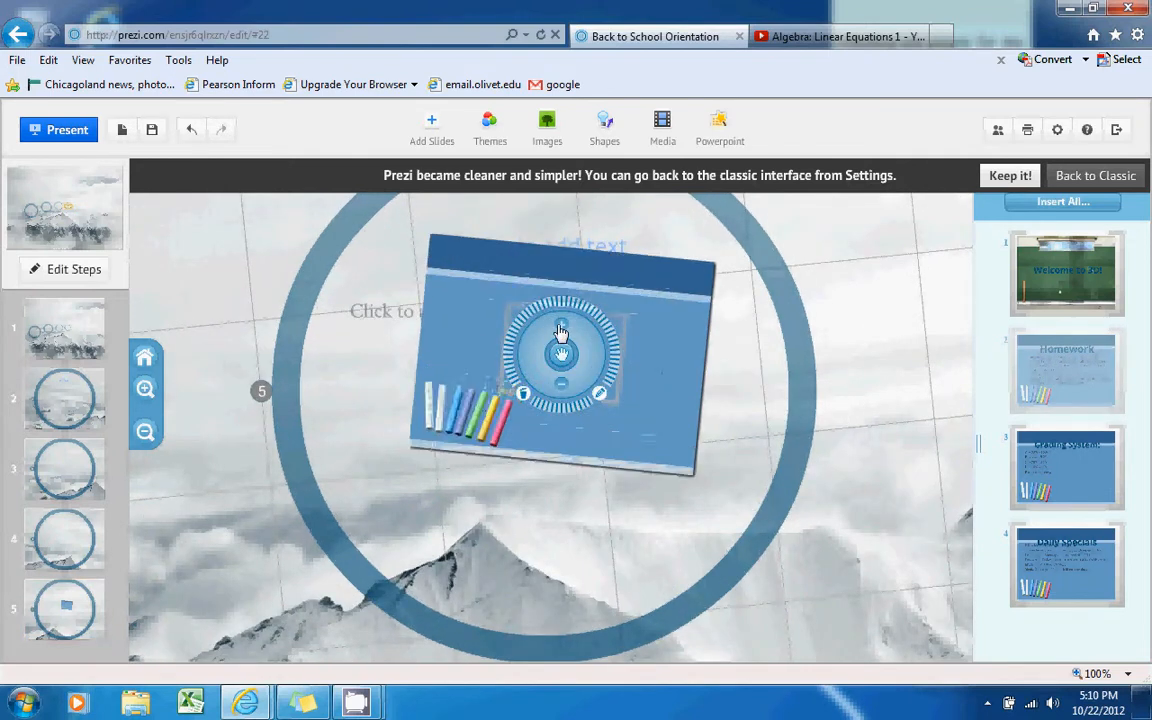
left_click_drag(621, 362, 600, 306)
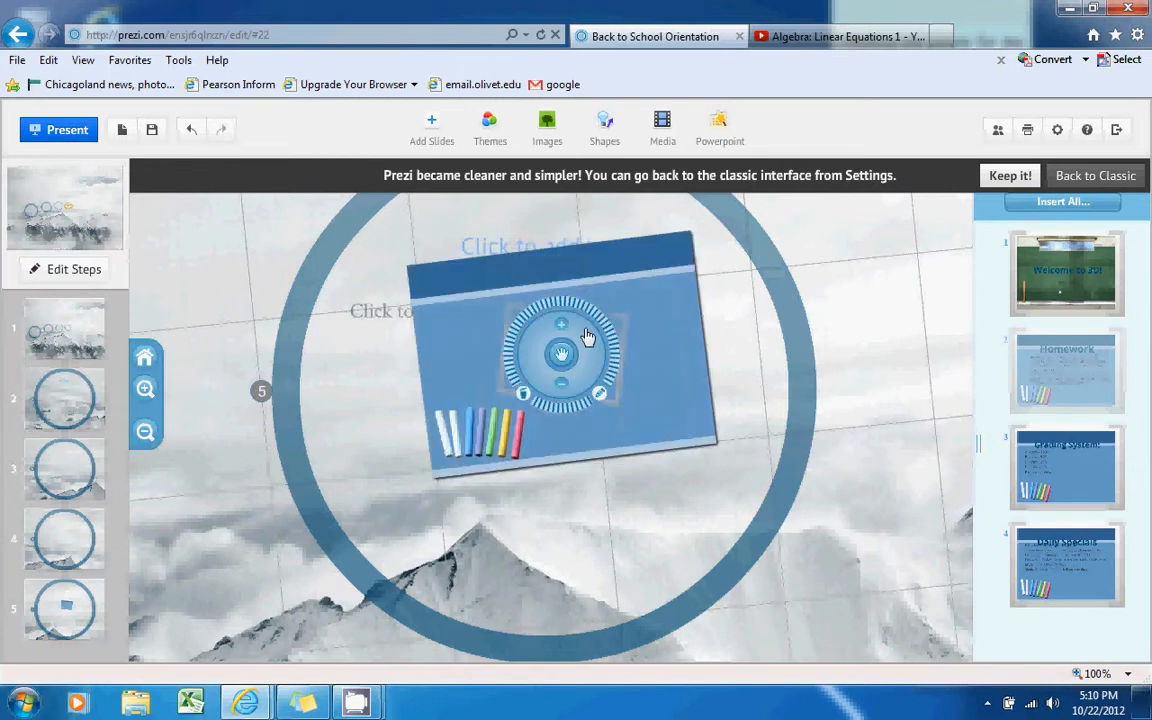
Delete the chalkboard slide image, its bracket frame and the Homework text from circle 5
left_click(523, 398)
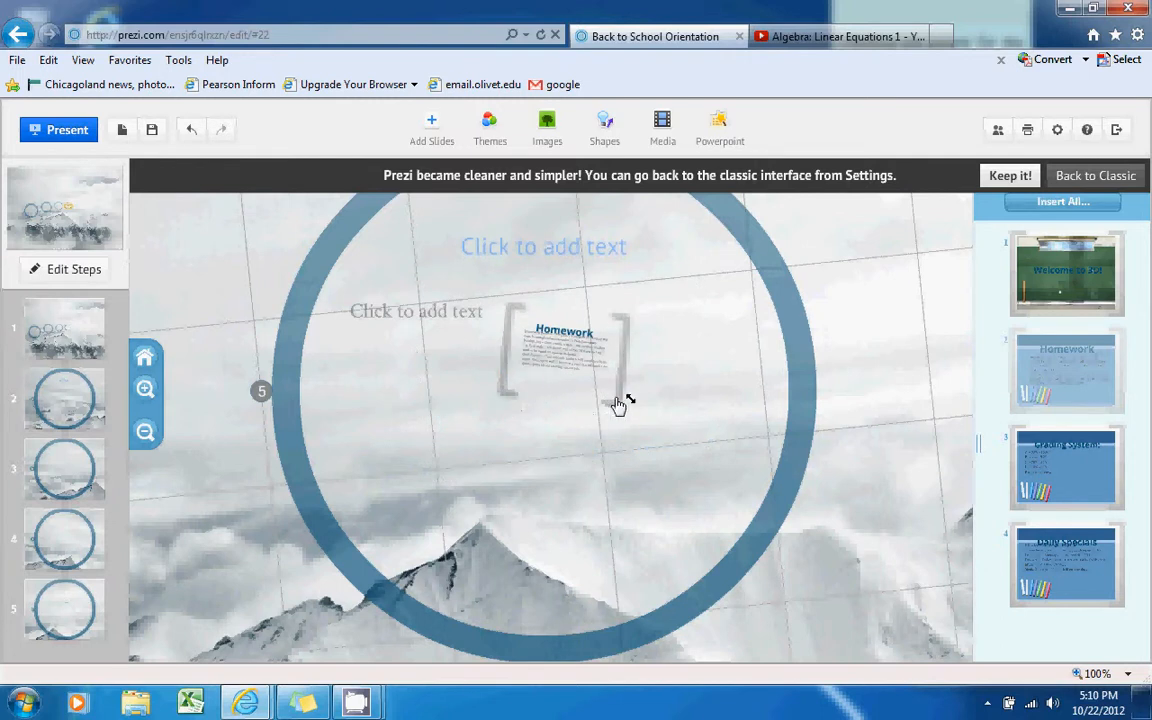
left_click(525, 393)
left_click(598, 355)
left_click(526, 392)
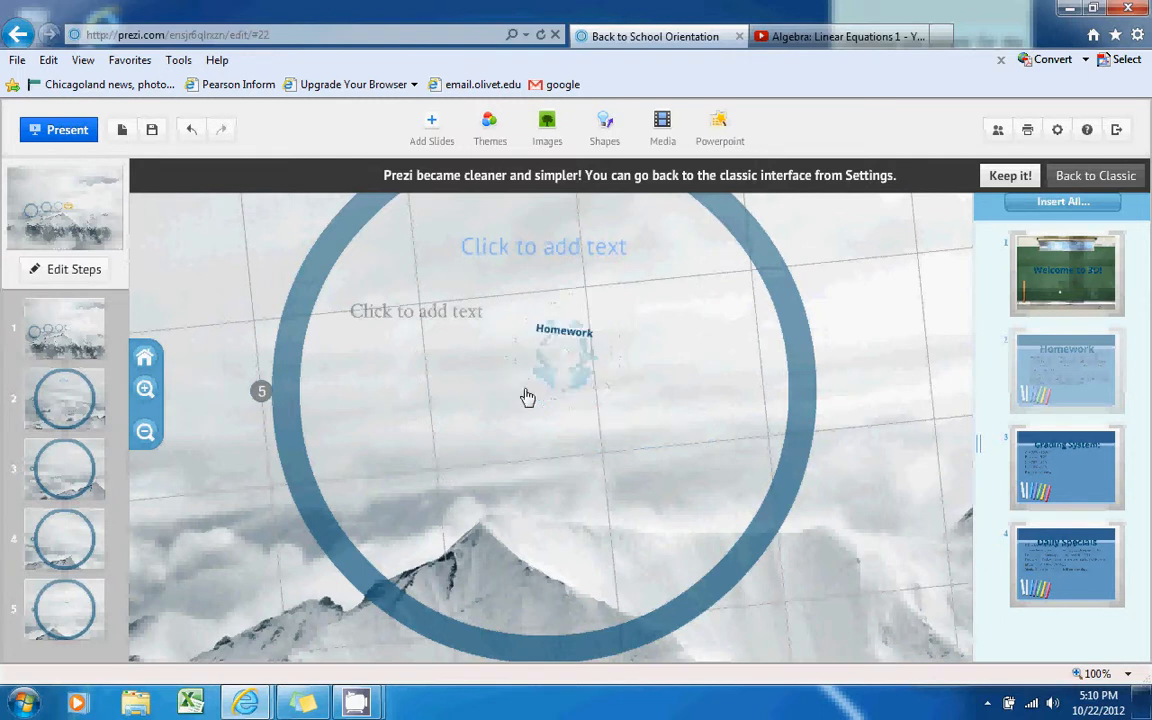
left_click(574, 330)
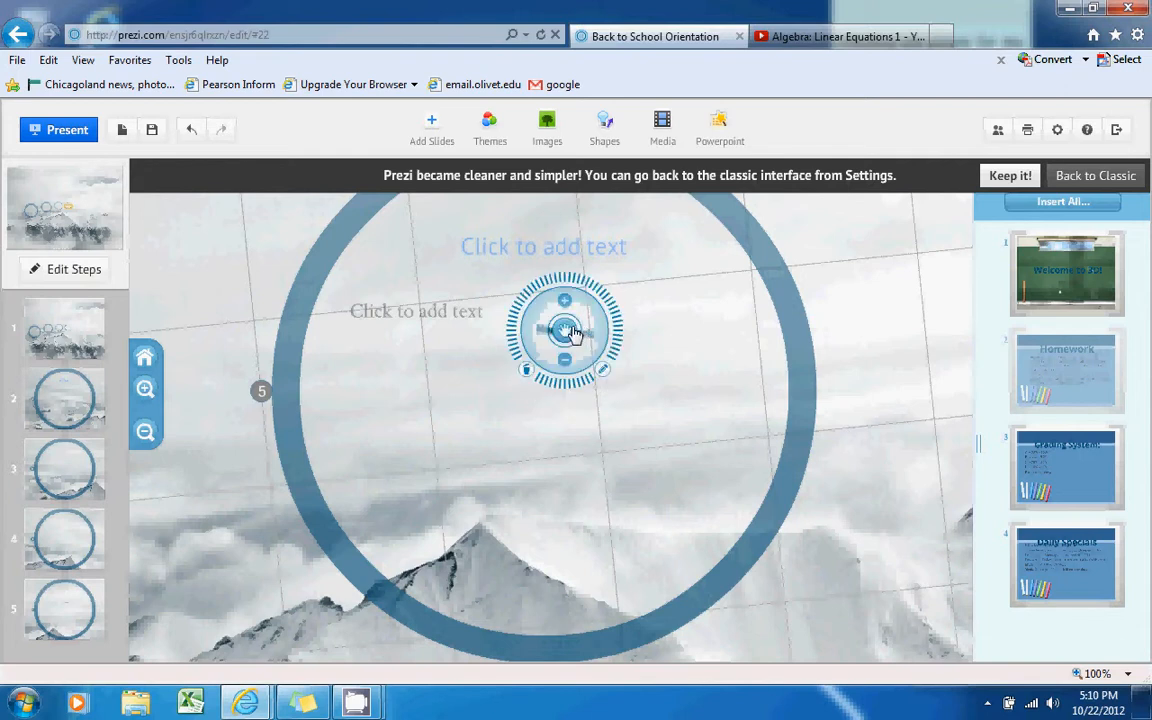
left_click(527, 370)
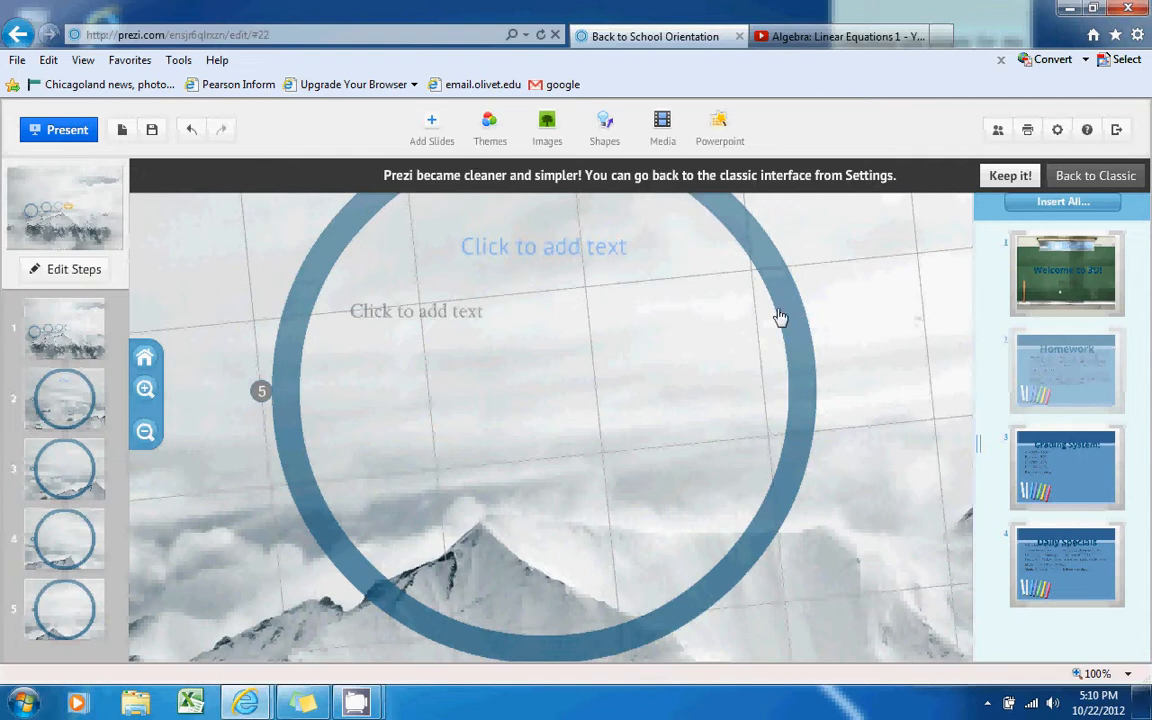
left_click(998, 135)
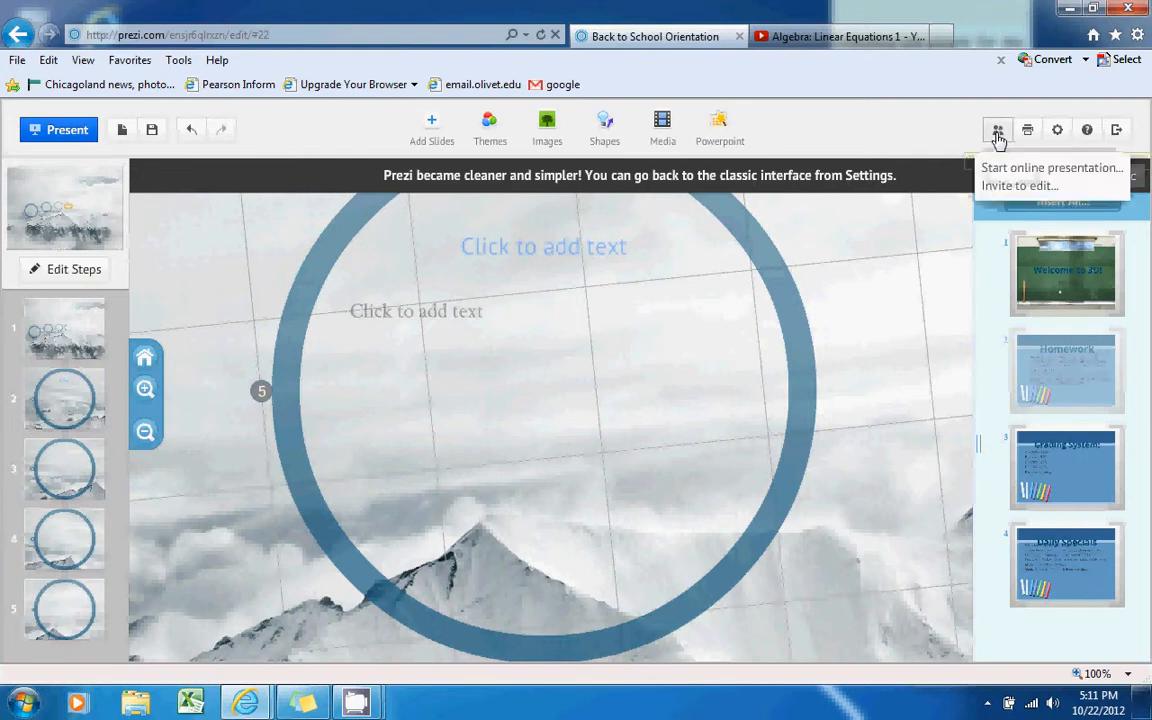
left_click(1003, 188)
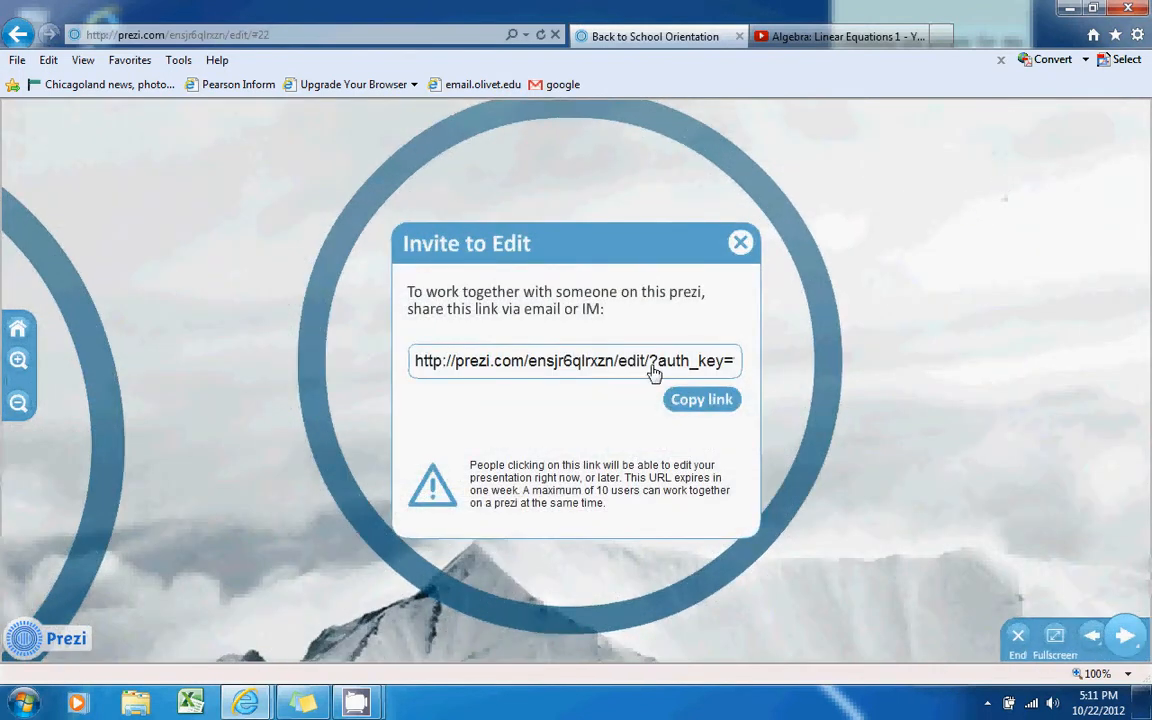
left_click(597, 362)
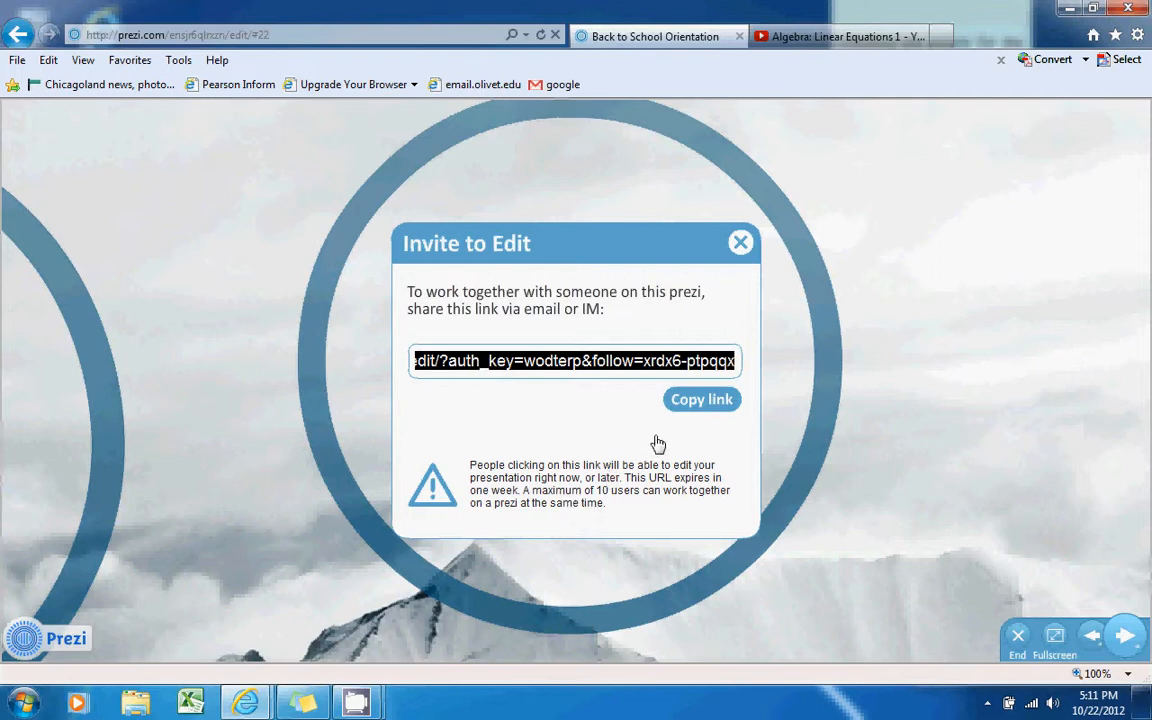
left_click(742, 246)
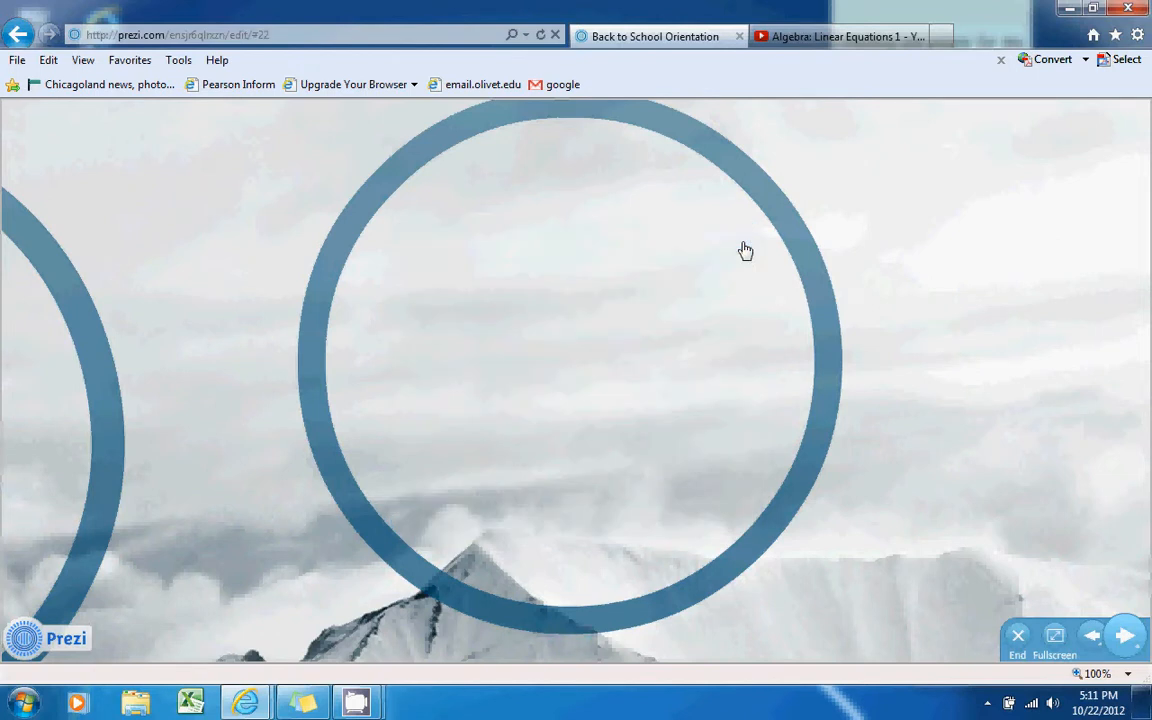
left_click(1018, 648)
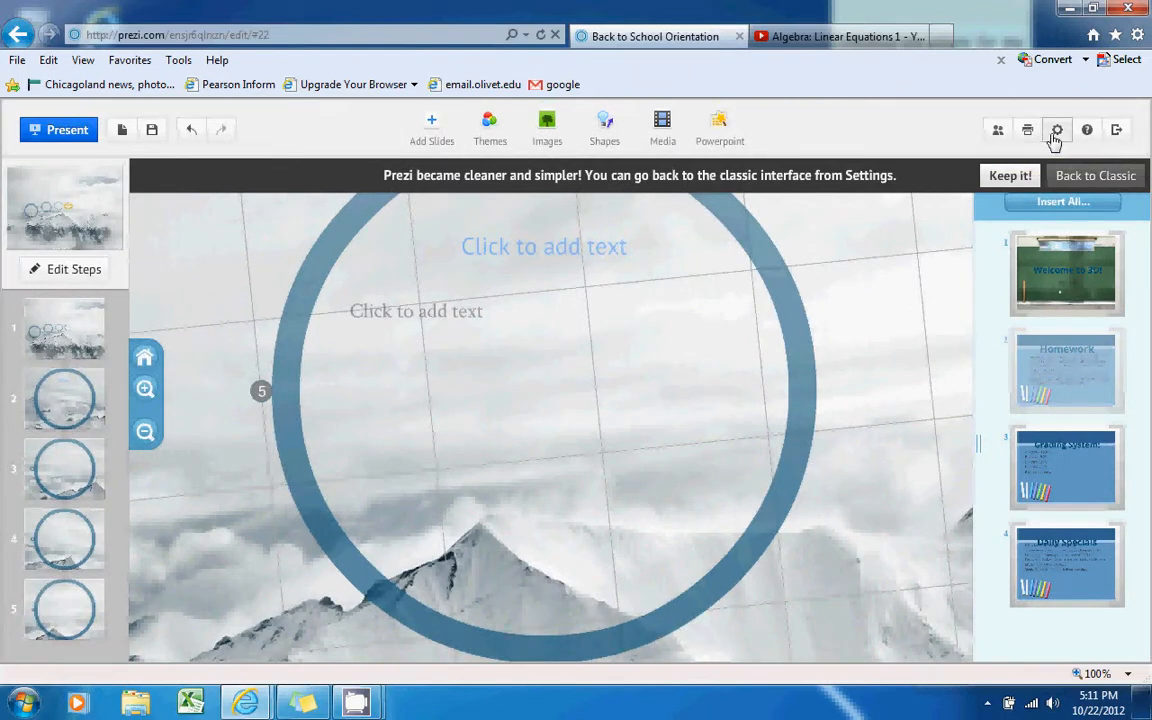
Open the Settings menu, then save and close the Back to School Orientation prezi
left_click(1057, 138)
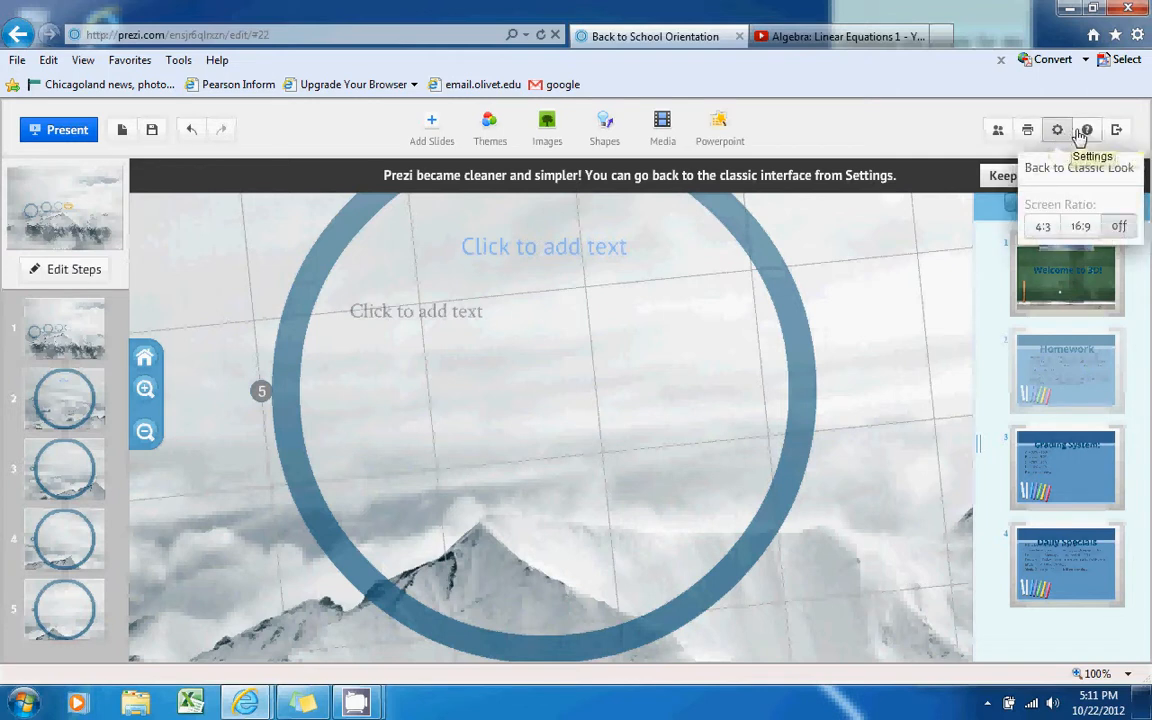
left_click(1117, 132)
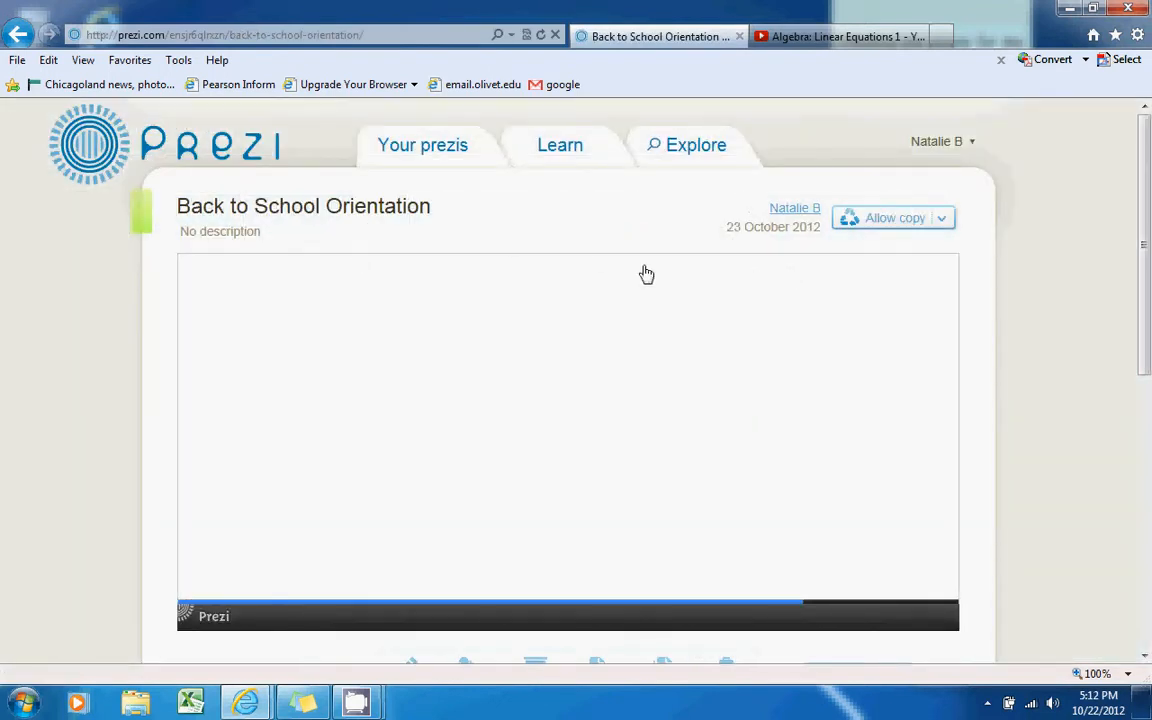
scroll(1008, 290, "down", 1)
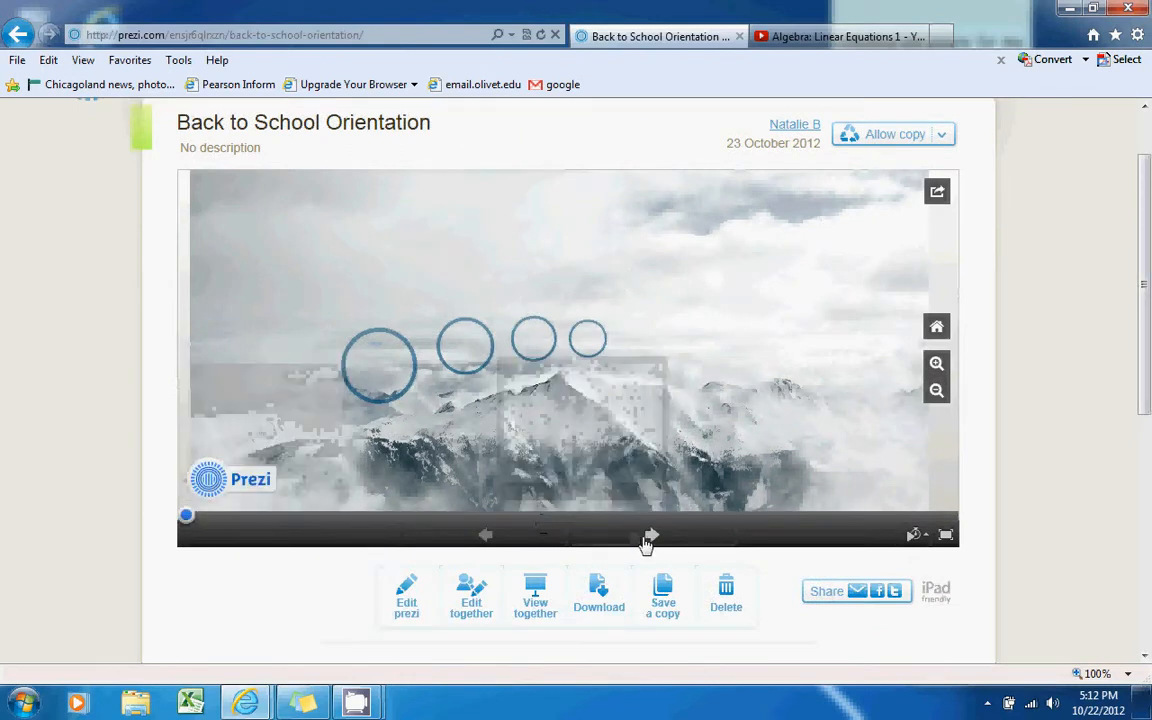
left_click(650, 538)
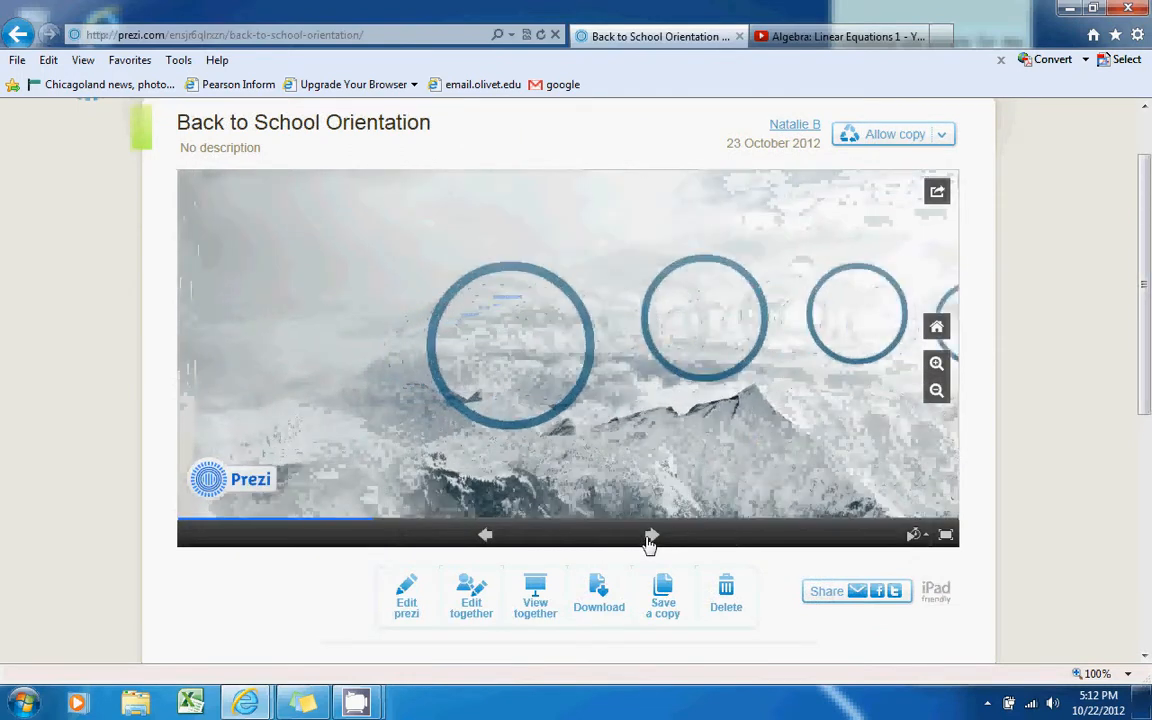
left_click(650, 538)
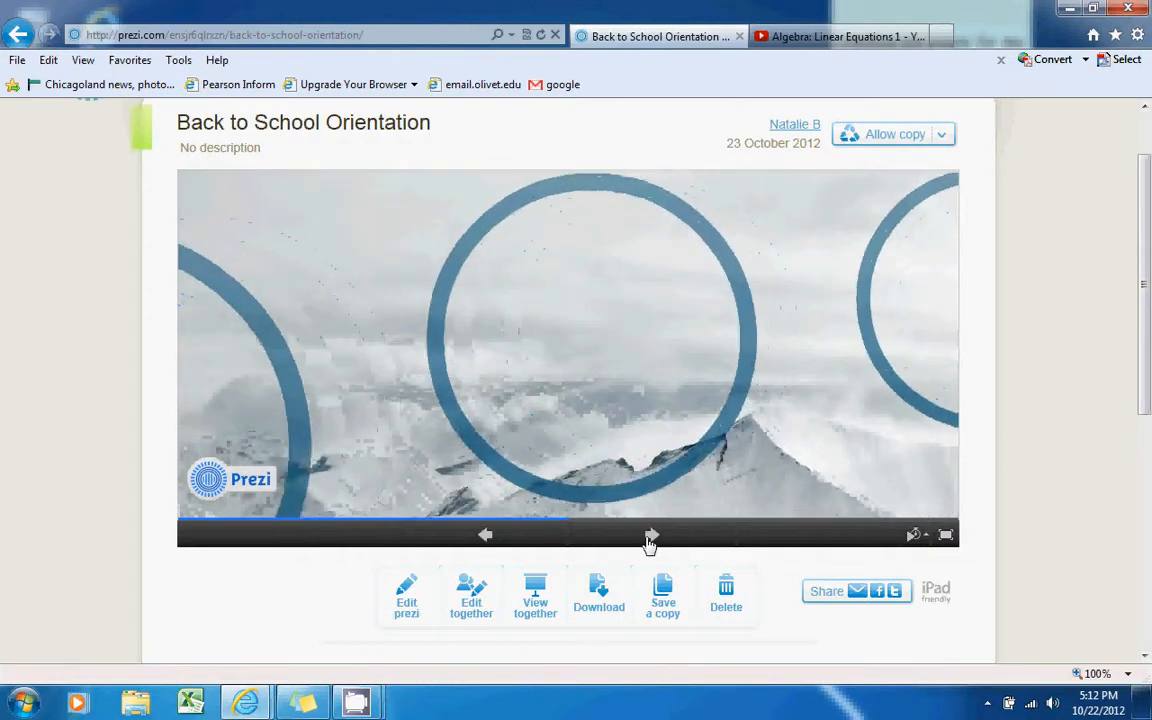
left_click(650, 538)
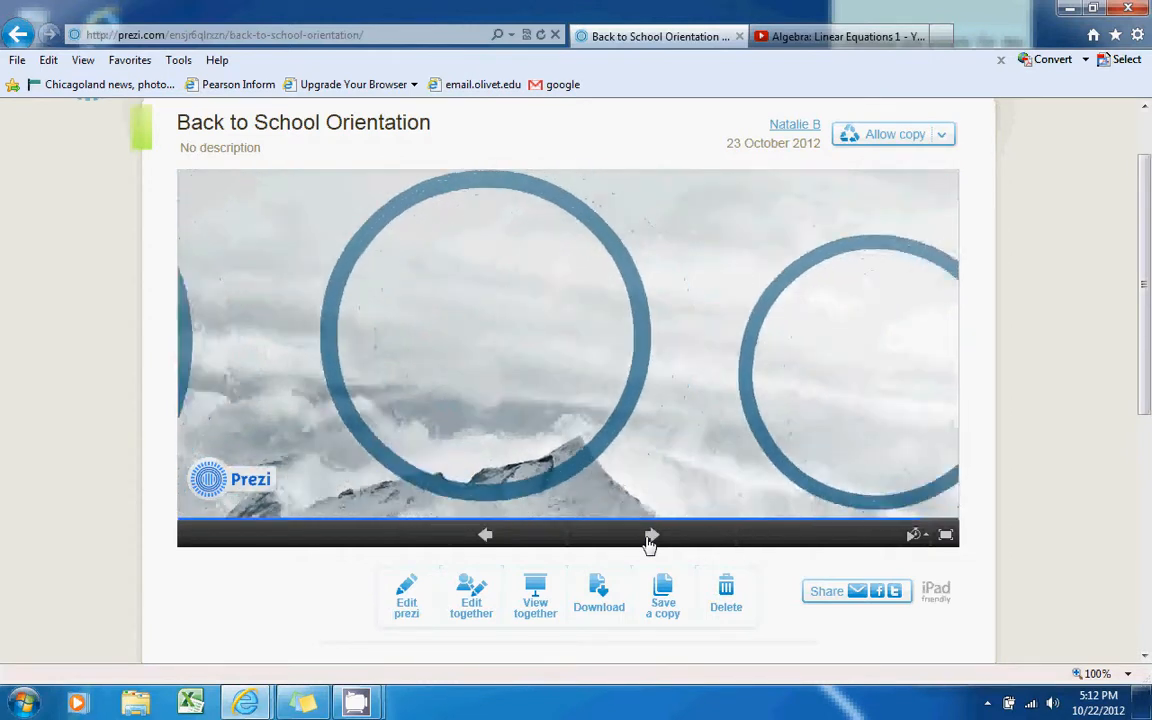
left_click(650, 538)
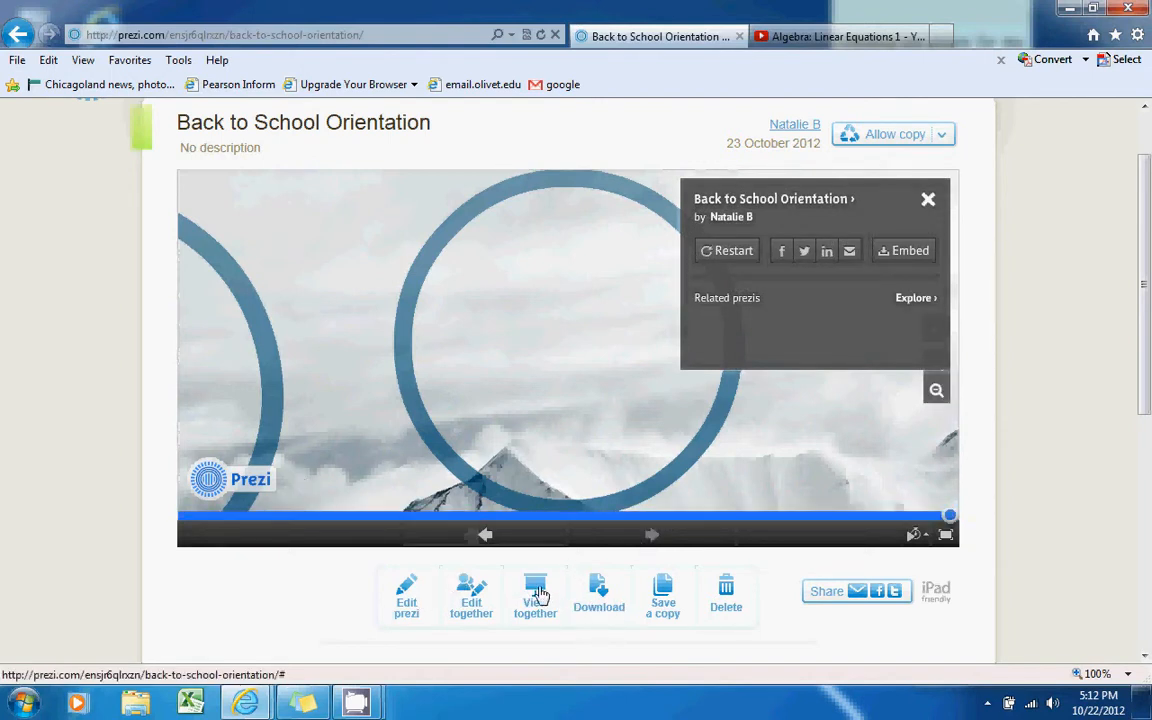
left_click(945, 535)
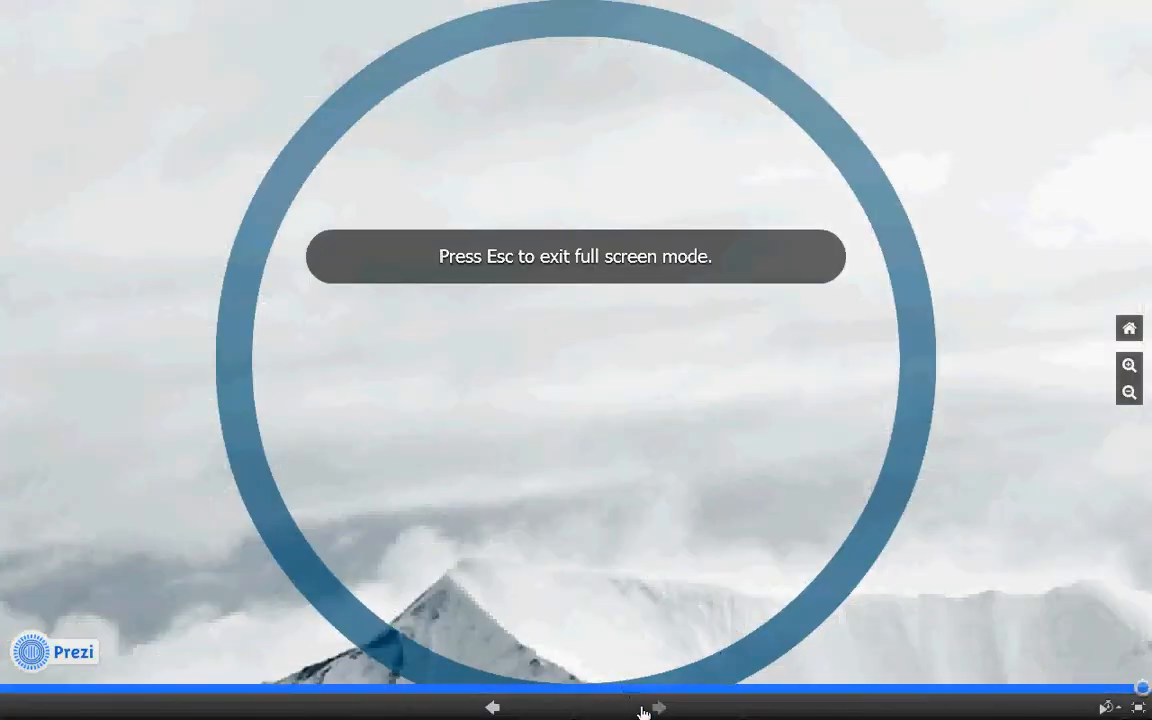
left_click(523, 711)
left_click(523, 711)
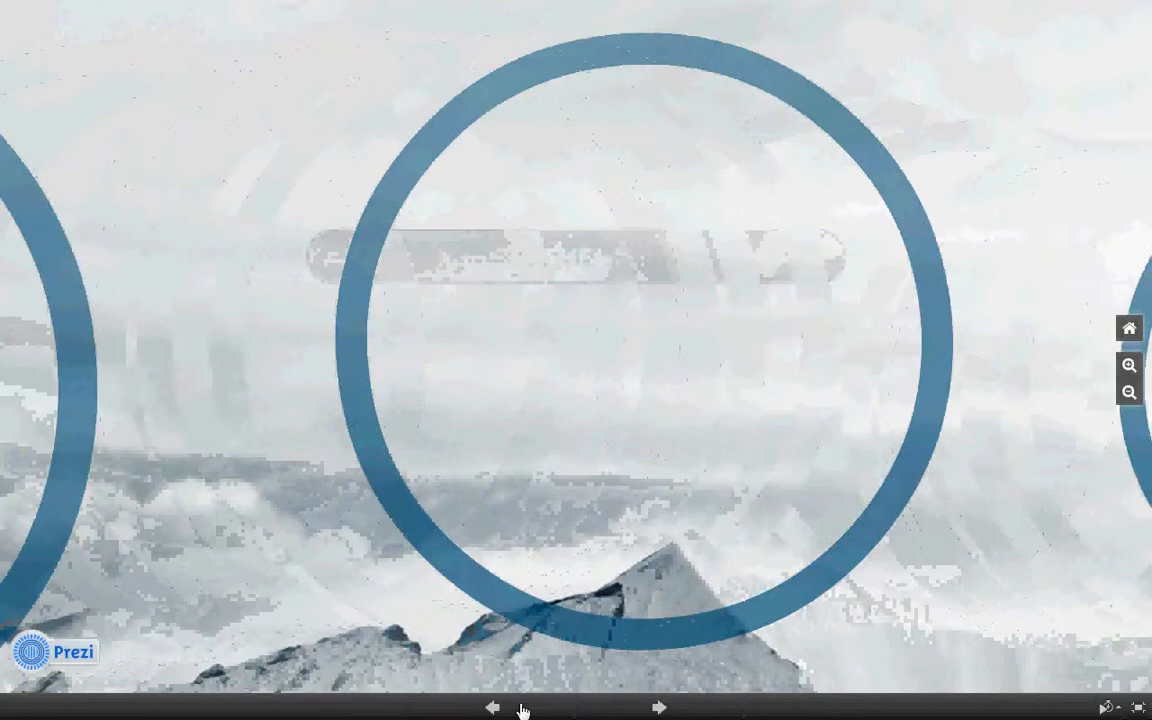
left_click(523, 711)
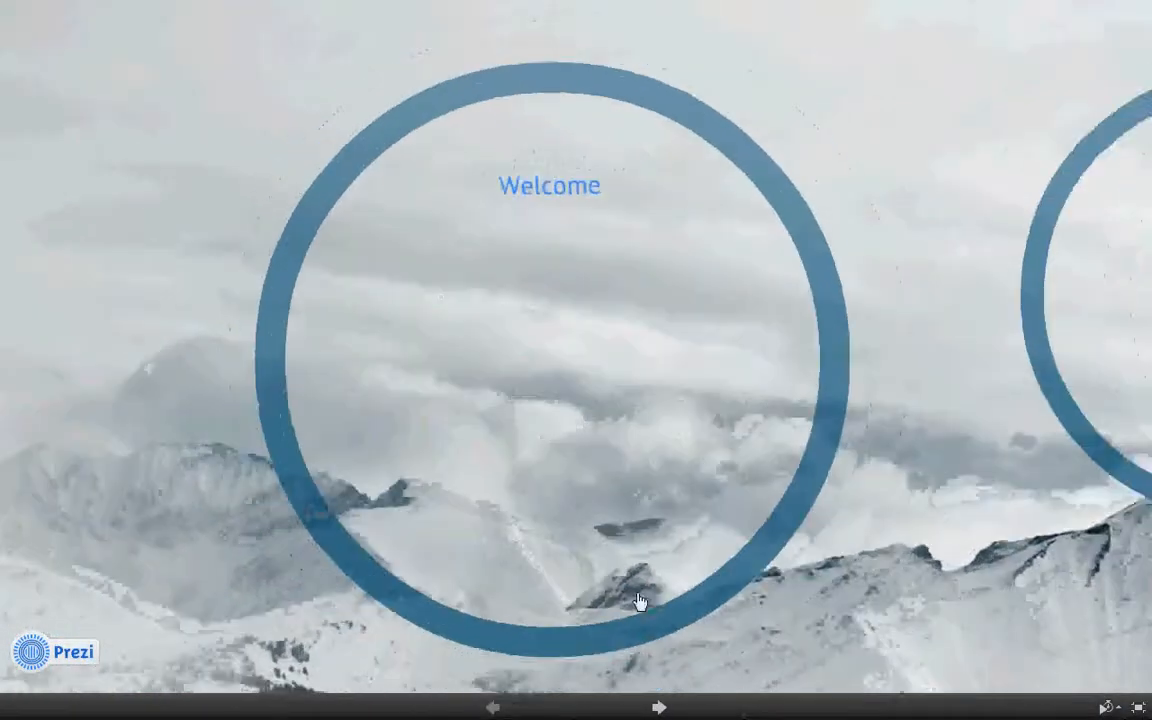
mouse_move(1080, 496)
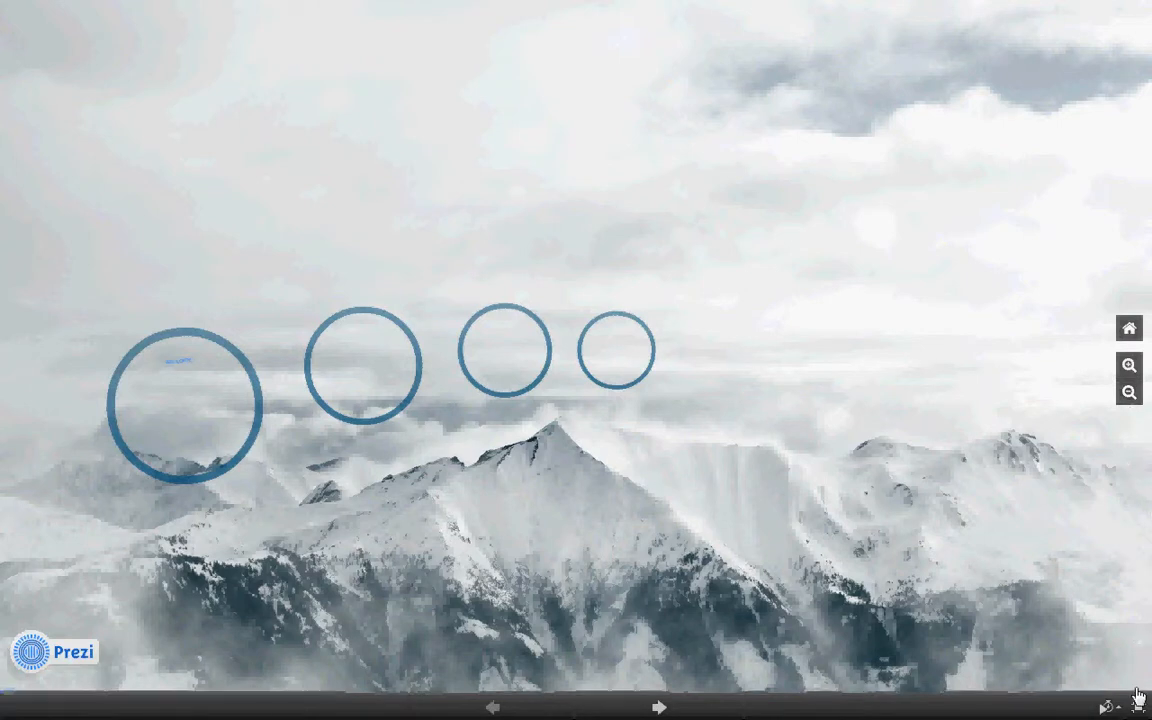
left_click(1138, 710)
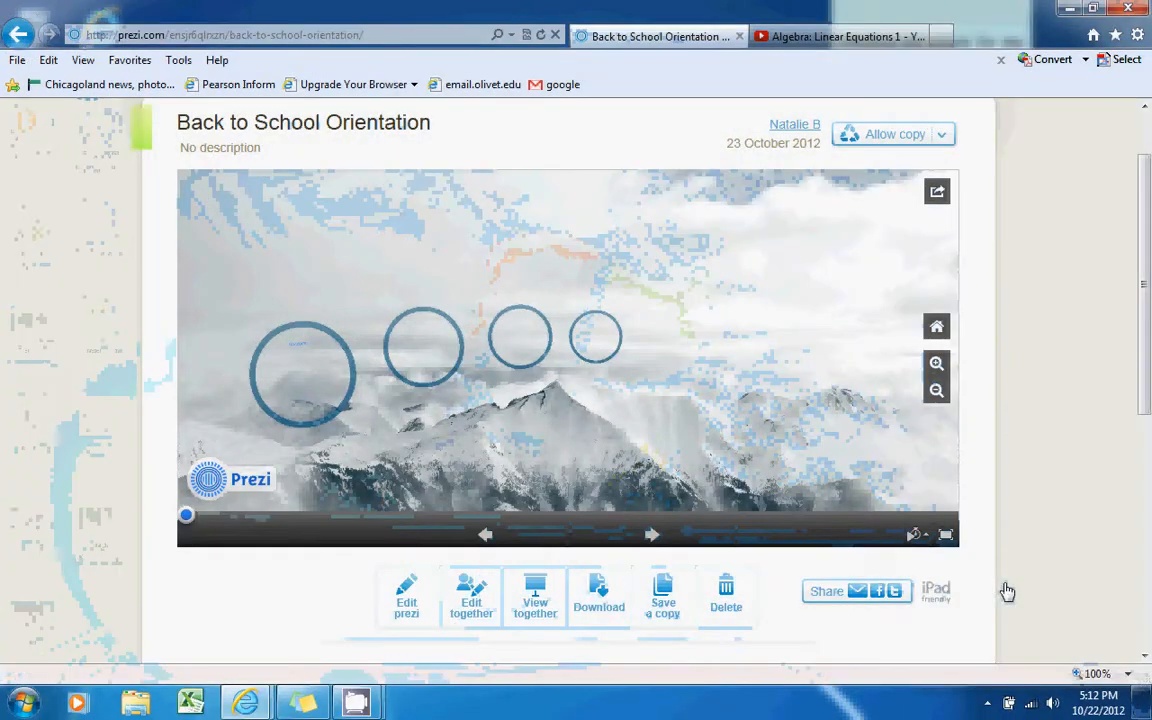
Reopen the Back to School Orientation prezi in the editor via Edit prezi
mouse_move(918, 541)
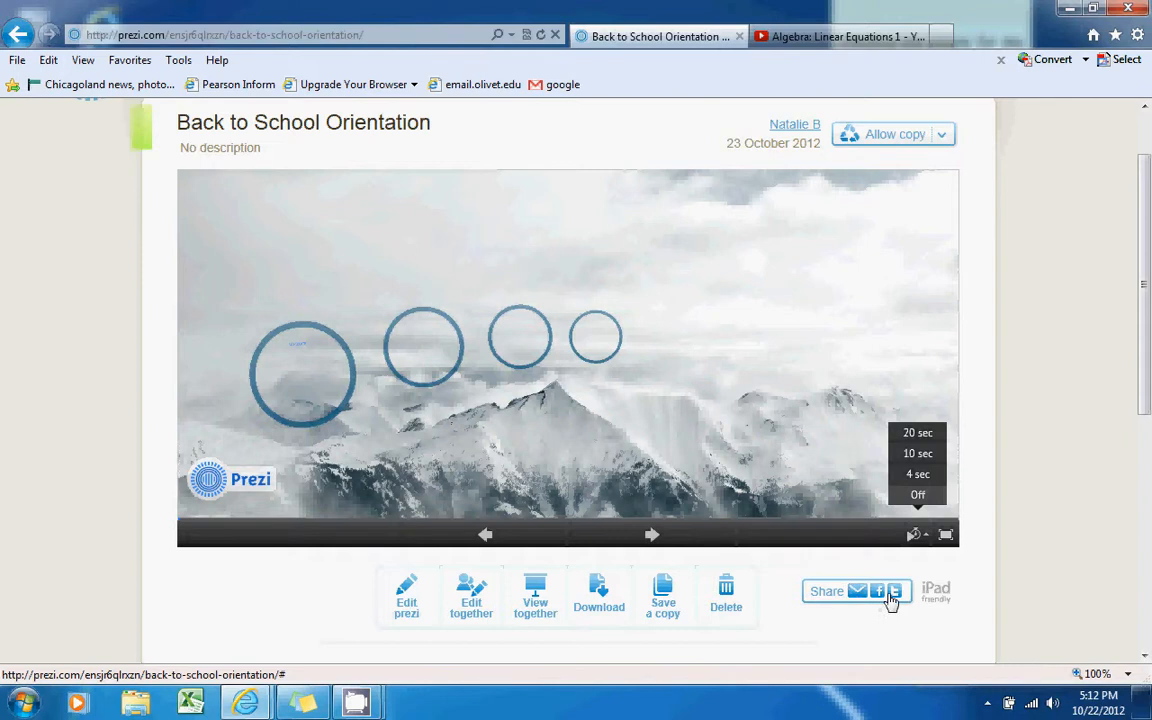
left_click(404, 606)
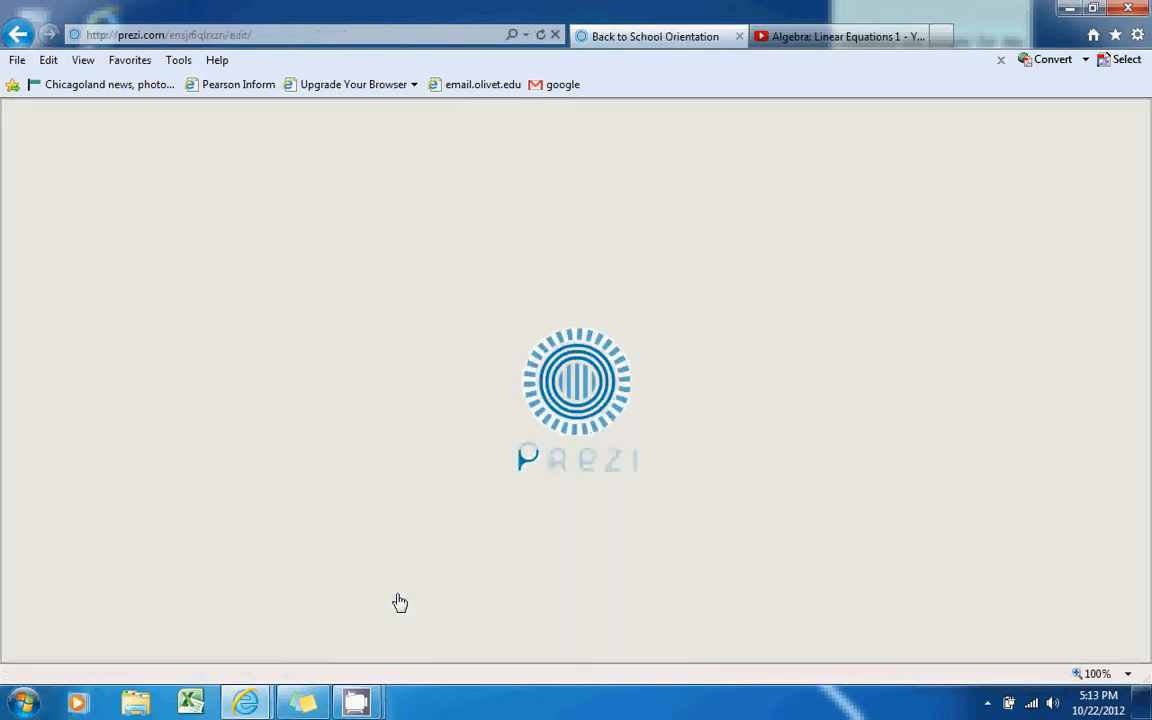